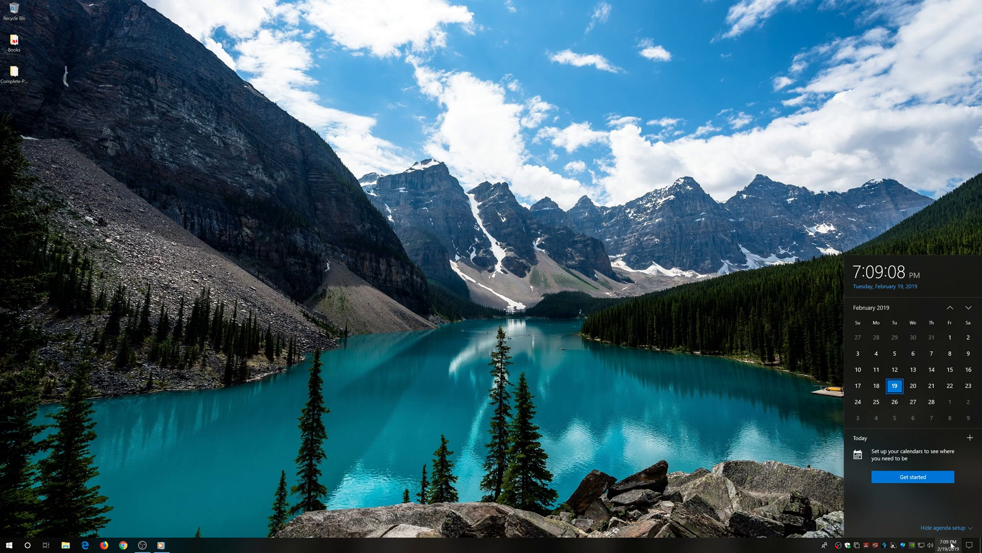
Dismiss the clock panel and launch VMware Workstation from the Start menu.
{"action": "left_click", "coordinate": [949, 545]}
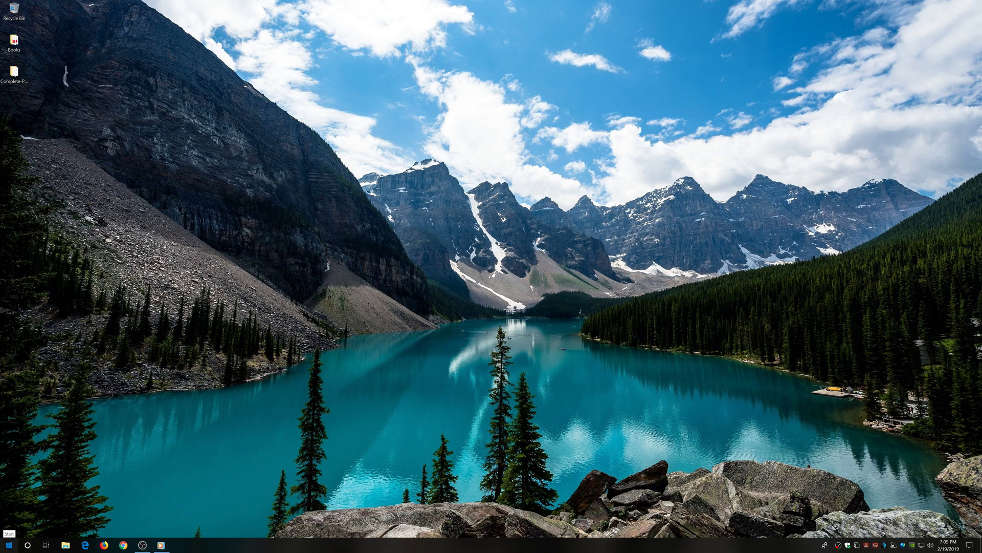
{"action": "left_click", "coordinate": [9, 545]}
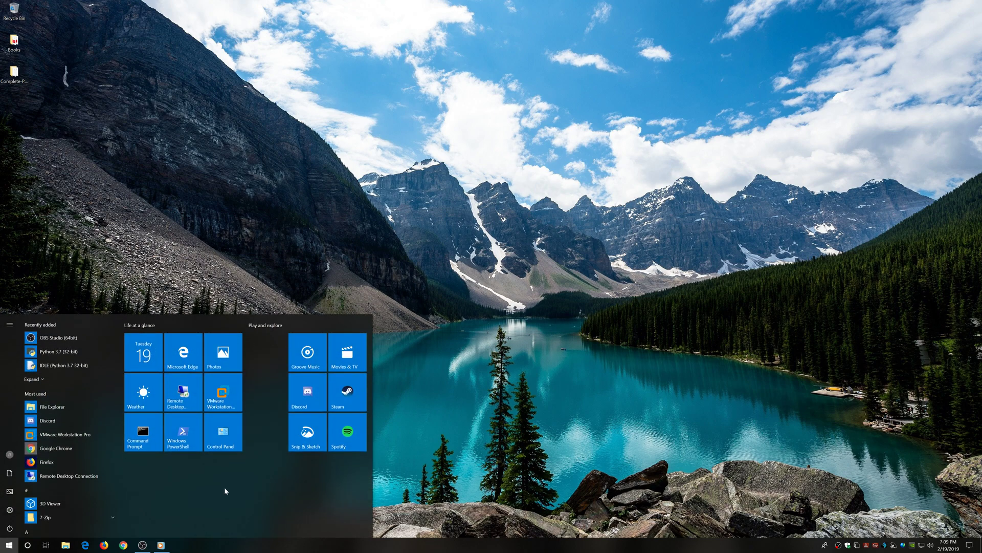
{"action": "left_click", "coordinate": [226, 398]}
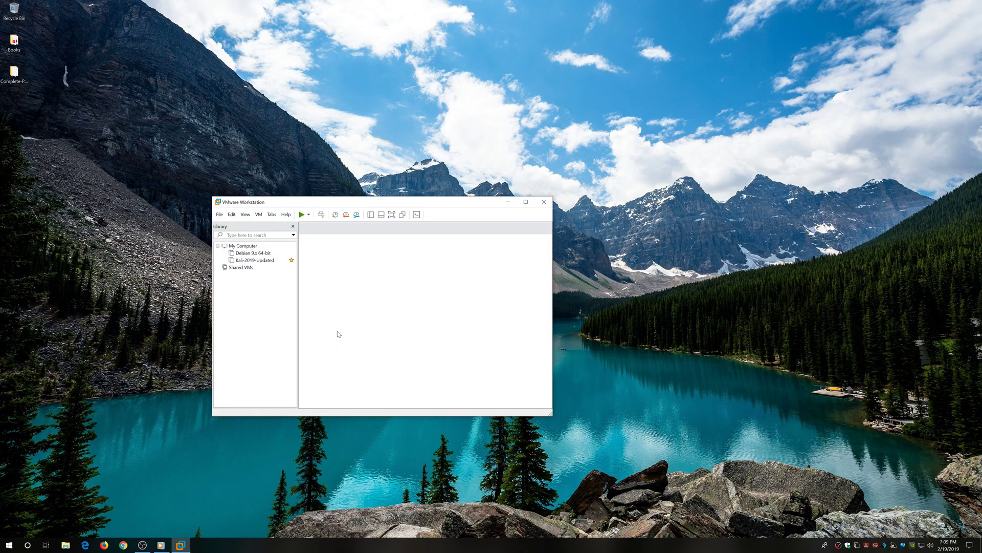
View Debian 9.x 64-bit, then return to Kali-2019-Updated's summary and move the window left.
{"action": "left_click", "coordinate": [255, 260]}
{"action": "left_click_drag", "start_coordinate": [364, 201], "coordinate": [355, 215]}
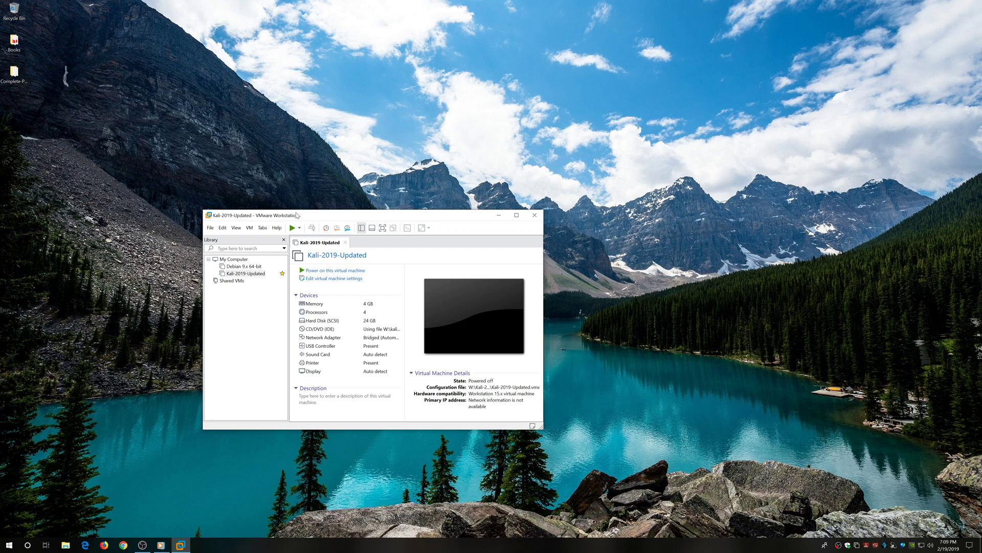
{"action": "left_click", "coordinate": [256, 266]}
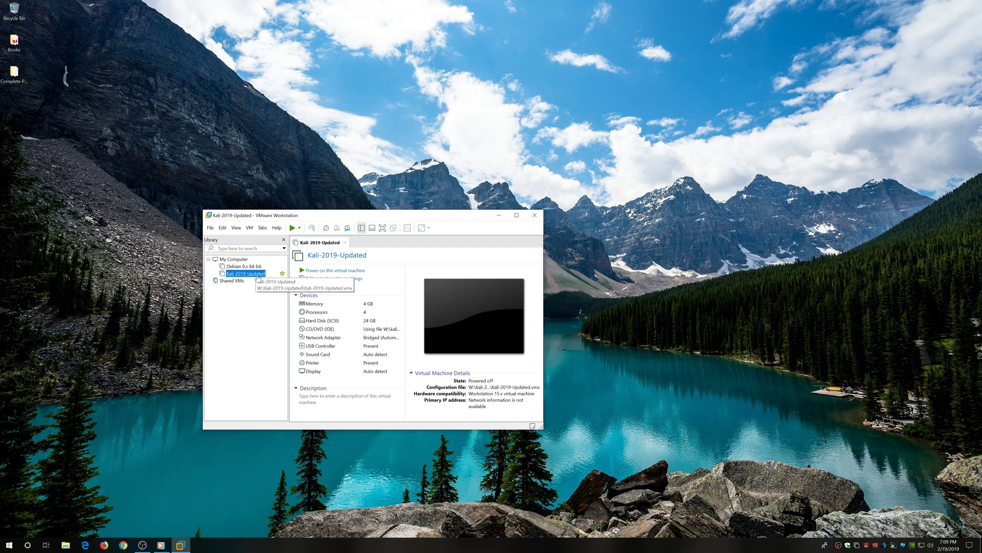
{"action": "left_click", "coordinate": [255, 274]}
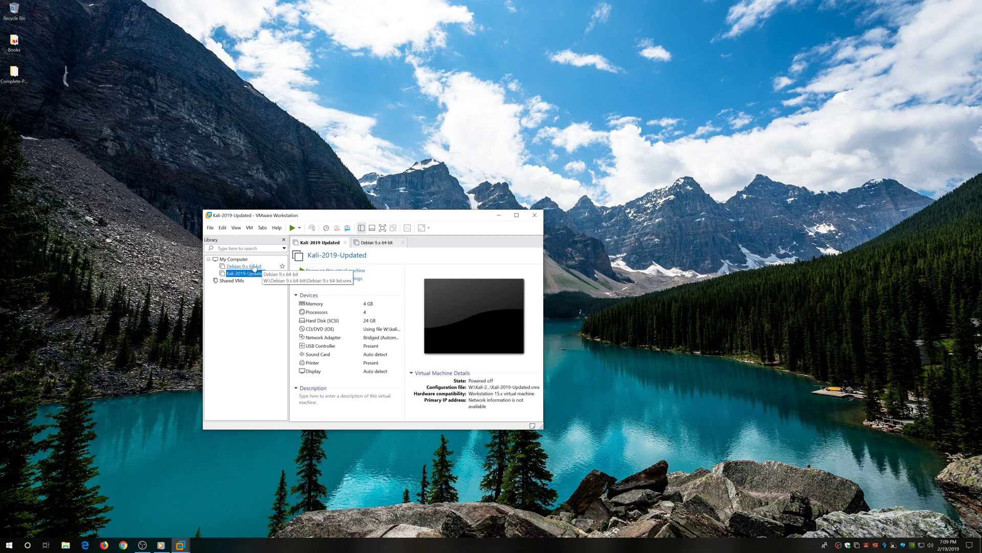
{"action": "left_click_drag", "start_coordinate": [442, 218], "coordinate": [394, 223]}
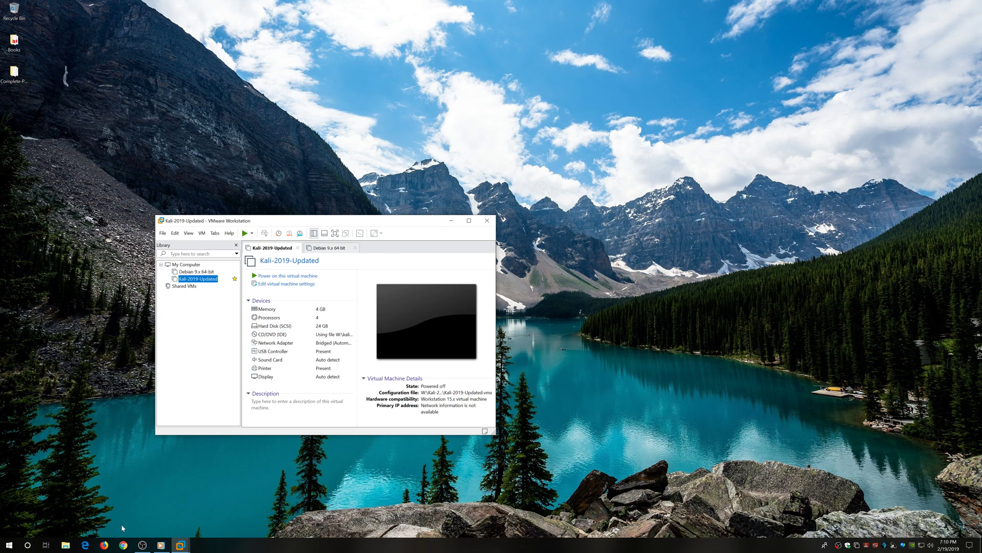
Search Google for 'kali linux' in Firefox and open kali.org.
{"action": "left_click", "coordinate": [104, 545]}
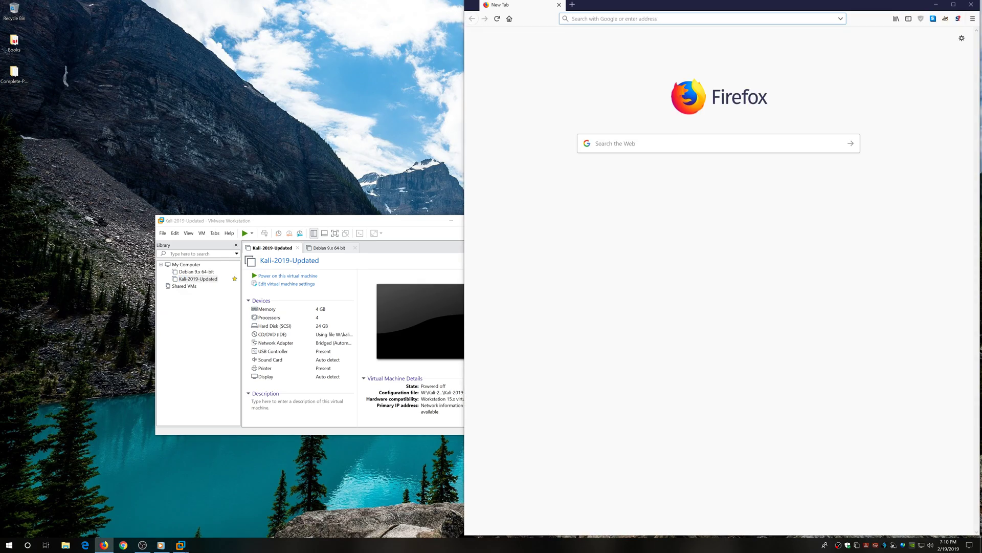
{"action": "type", "text": "kali"}
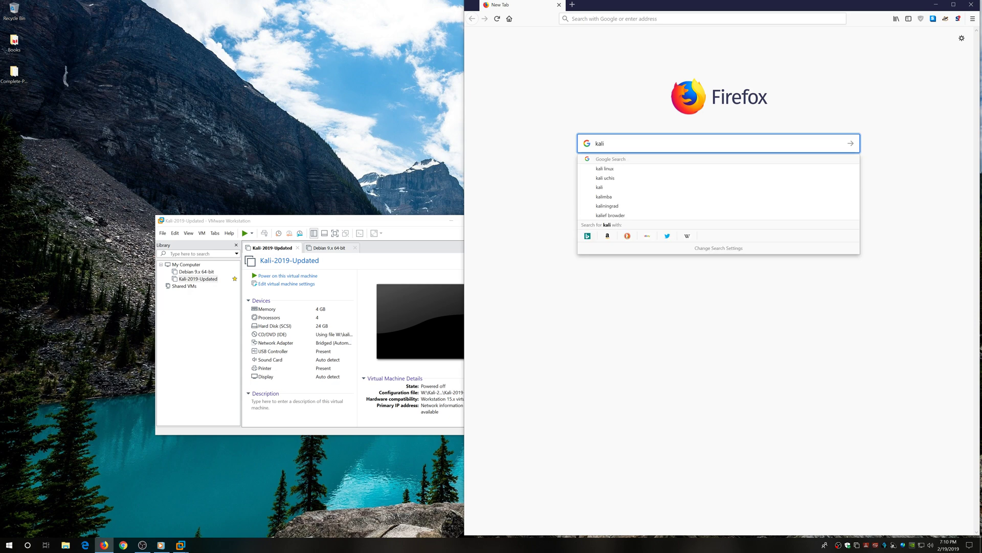
{"action": "type", "text": " linux"}
{"action": "key", "text": "Return"}
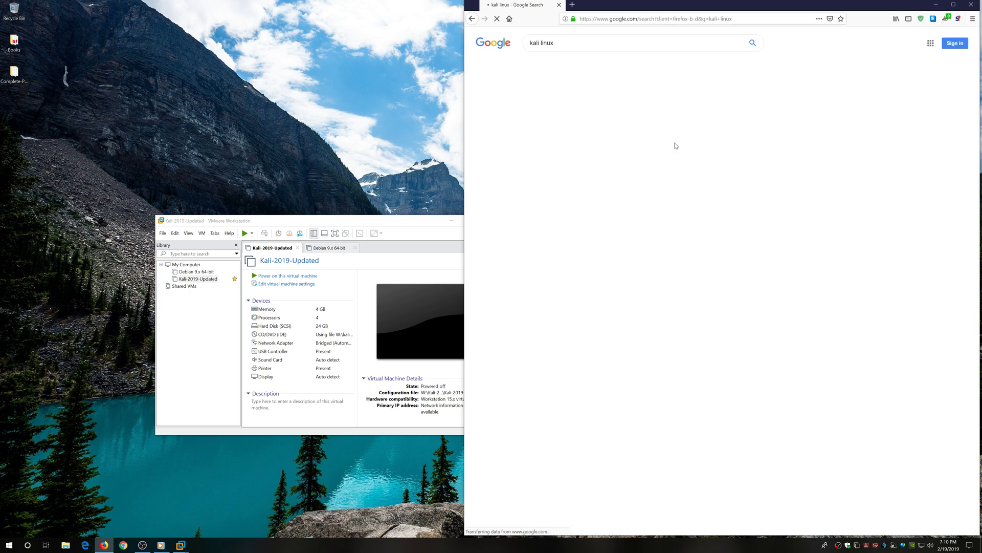
{"action": "left_click", "coordinate": [628, 99]}
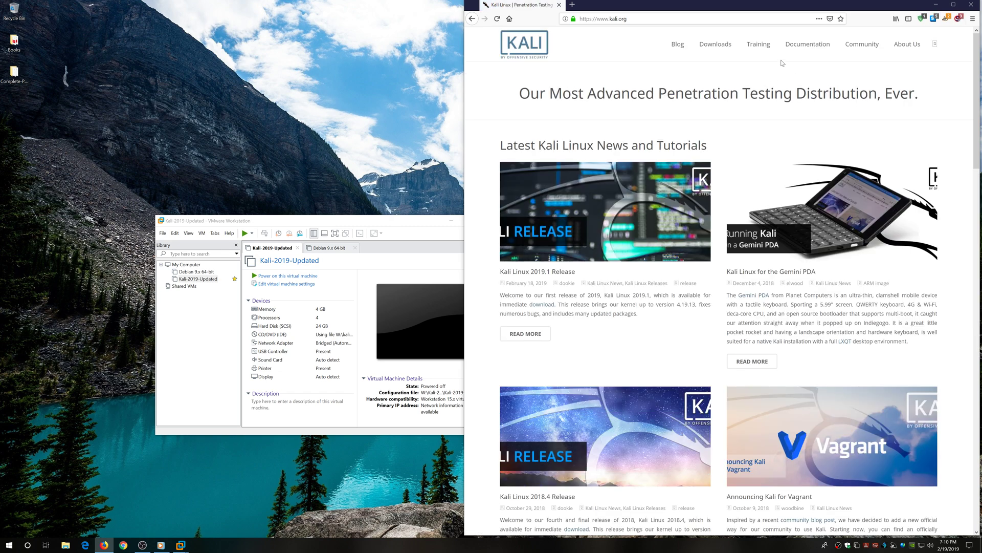
Go to the Downloads page and highlight the Kali Linux 64 bit VMware VM entry.
{"action": "left_click", "coordinate": [720, 45]}
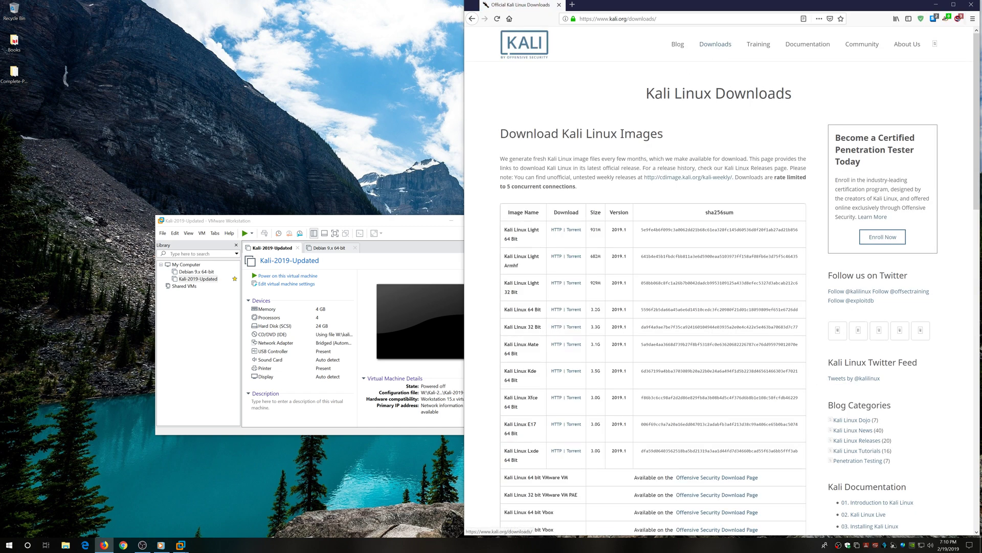
{"action": "scroll", "coordinate": [496, 317], "scroll_direction": "down", "scroll_amount": 1}
{"action": "scroll", "coordinate": [495, 317], "scroll_direction": "down", "scroll_amount": 10}
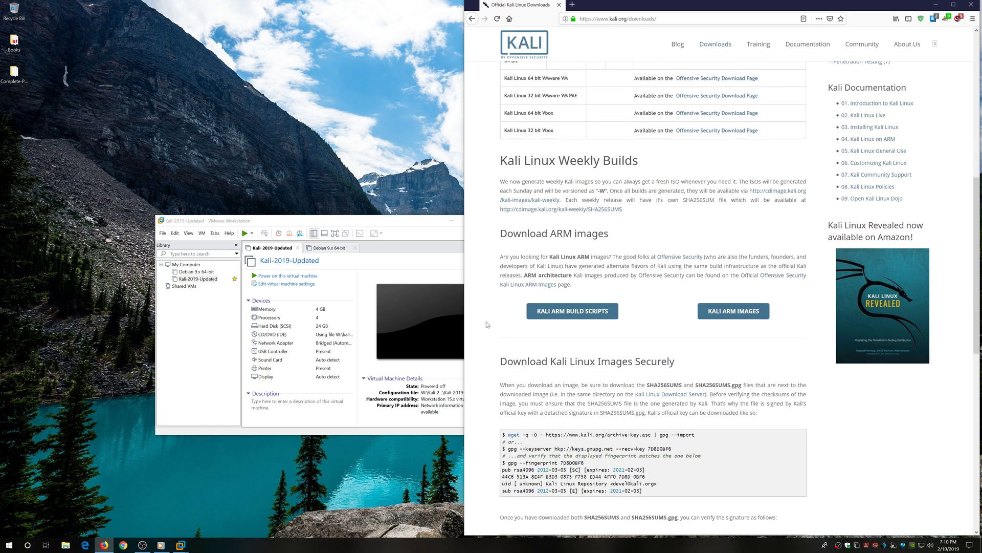
{"action": "scroll", "coordinate": [496, 337], "scroll_direction": "up", "scroll_amount": 4}
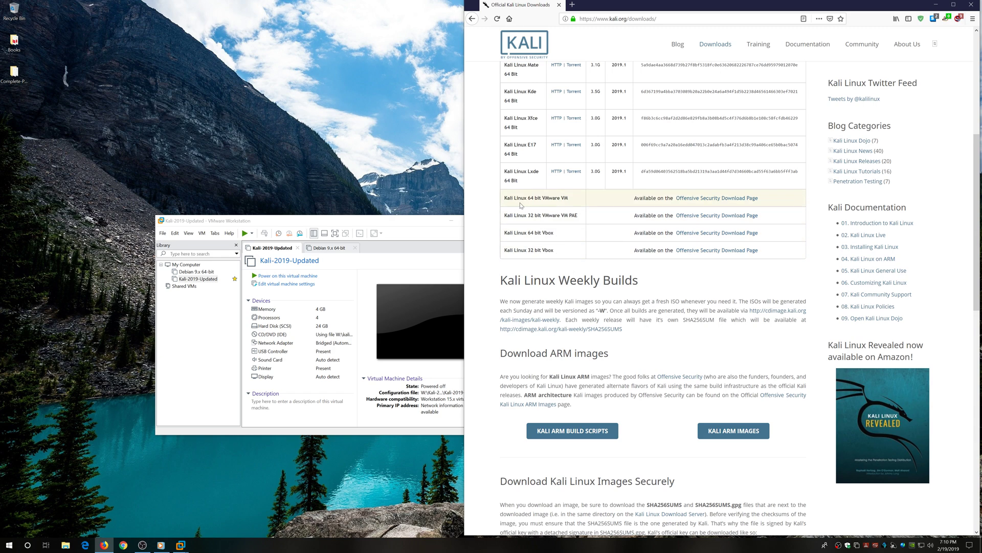
{"action": "left_click_drag", "start_coordinate": [503, 199], "coordinate": [568, 199]}
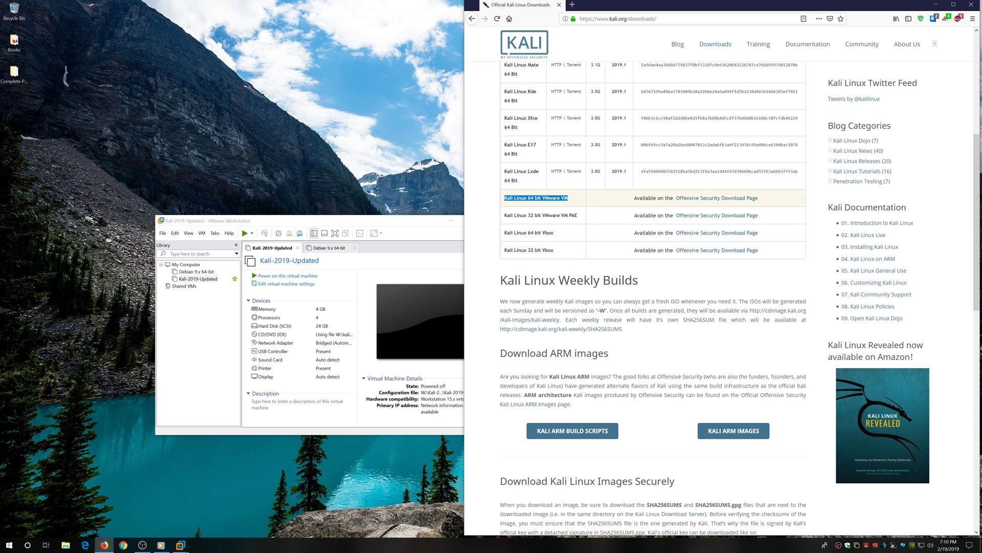
Save kali-linux-2019.1-vm-amd64.7z from the Offensive Security page and check its download progress.
{"action": "left_click", "coordinate": [704, 199]}
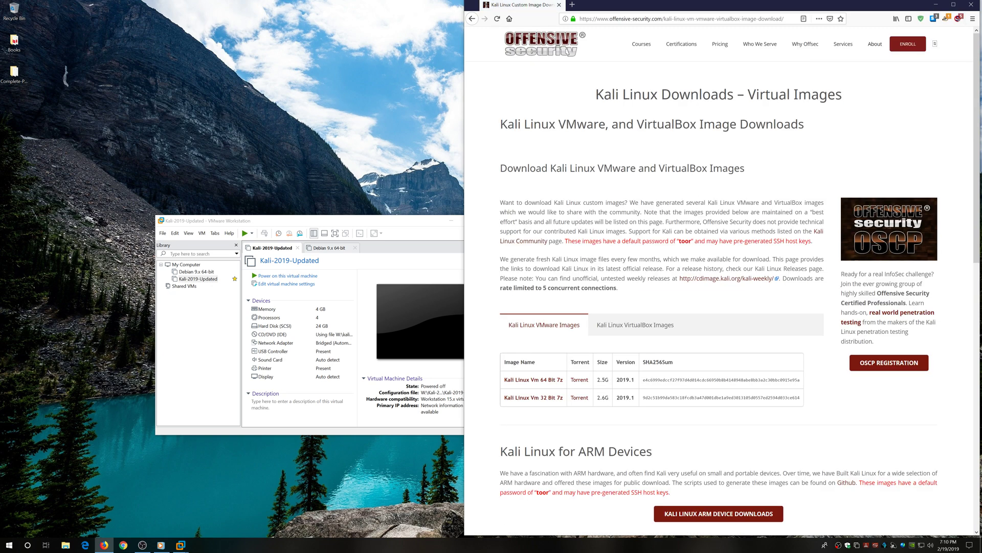
{"action": "scroll", "coordinate": [593, 317], "scroll_direction": "down", "scroll_amount": 3}
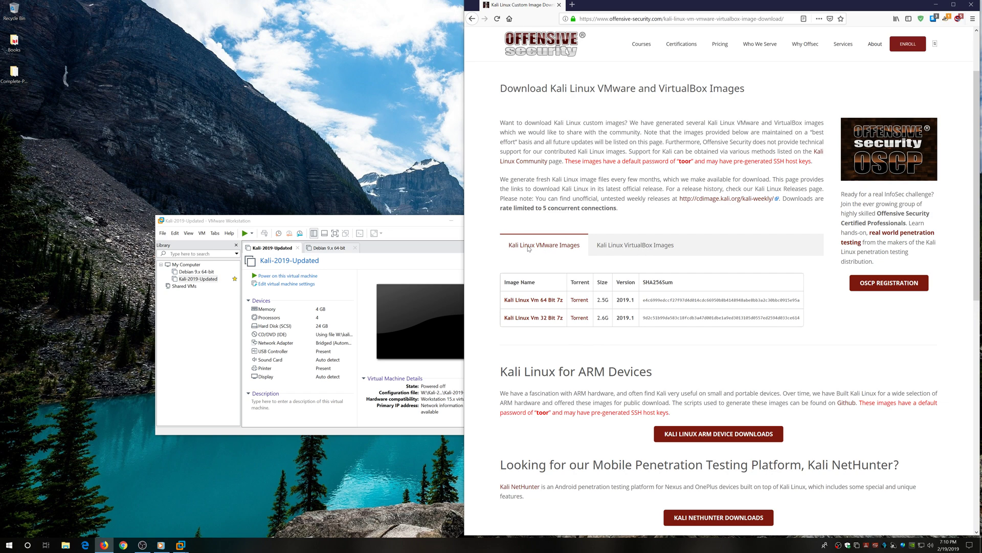
{"action": "left_click", "coordinate": [527, 303]}
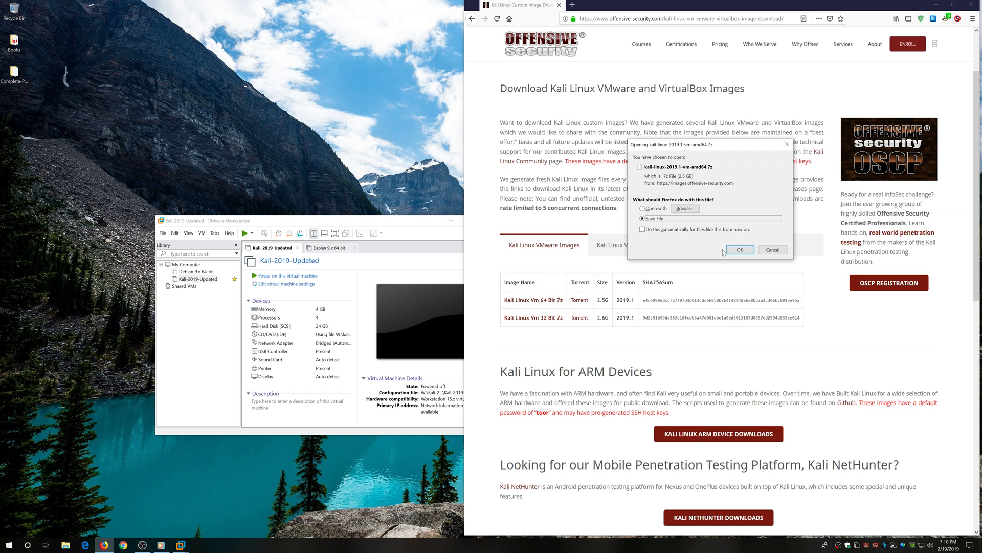
{"action": "left_click", "coordinate": [741, 251]}
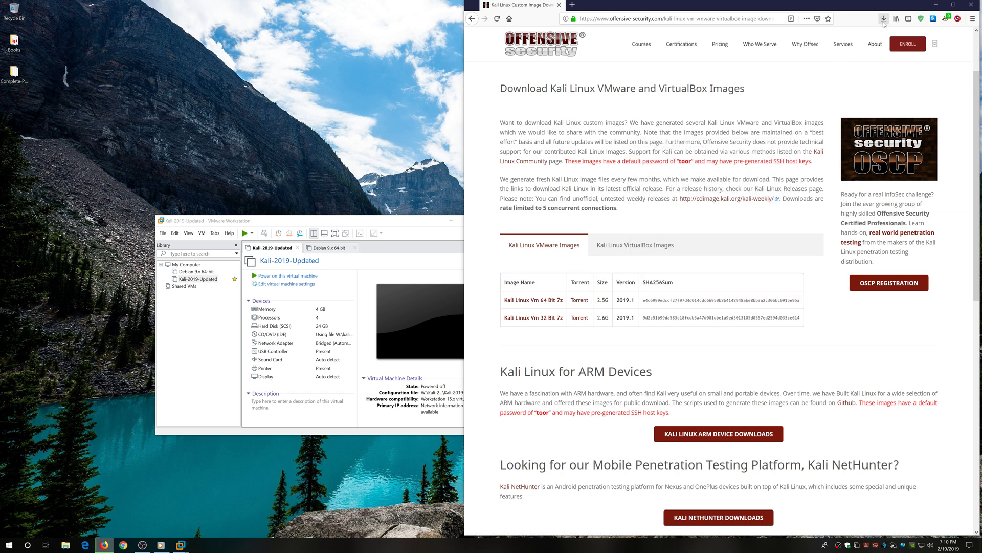
{"action": "left_click", "coordinate": [885, 18]}
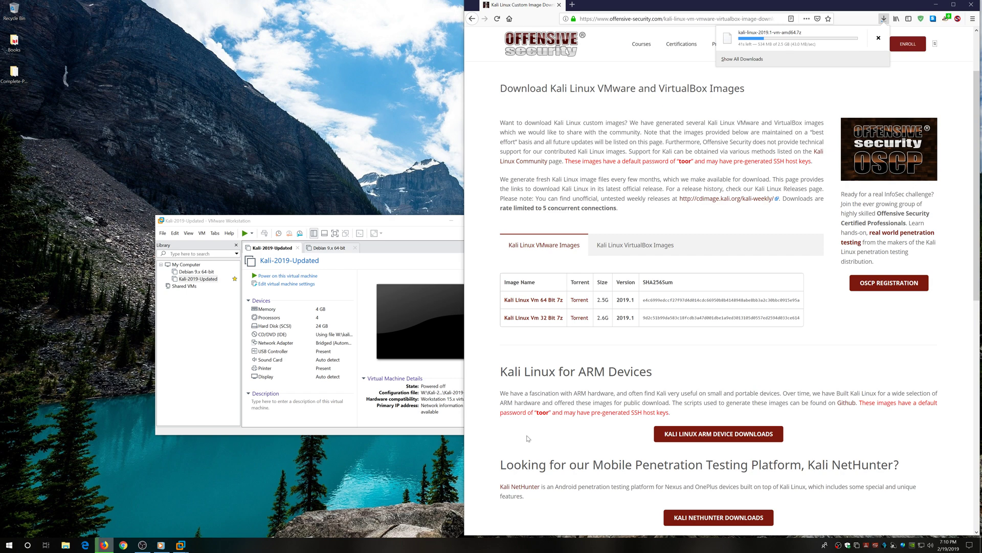
{"action": "left_click", "coordinate": [501, 411]}
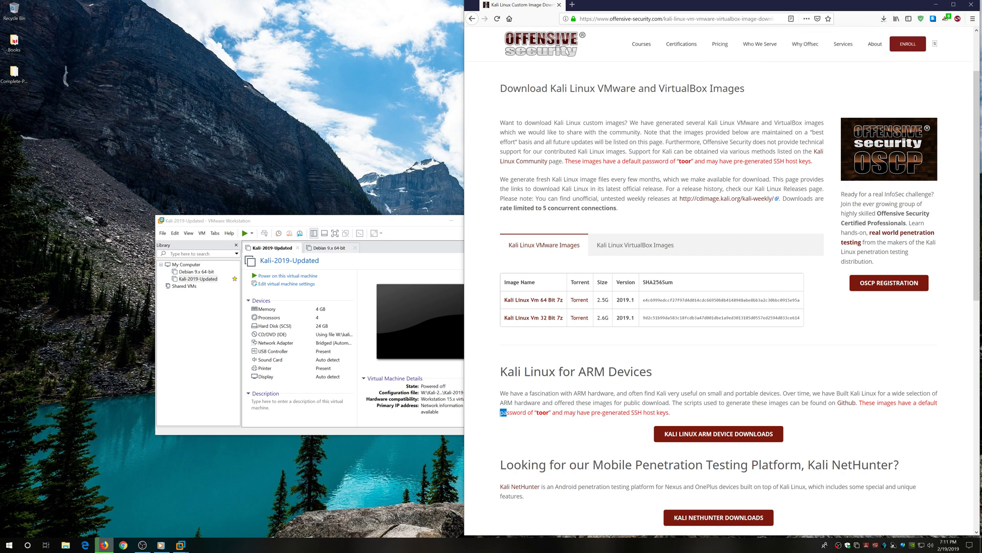
Highlight the default password and SSH host keys warning, and recheck the download progress.
{"action": "left_click_drag", "start_coordinate": [512, 412], "coordinate": [550, 412]}
{"action": "left_click_drag", "start_coordinate": [552, 413], "coordinate": [671, 414]}
{"action": "left_click", "coordinate": [627, 419]}
{"action": "left_click_drag", "start_coordinate": [564, 412], "coordinate": [678, 417]}
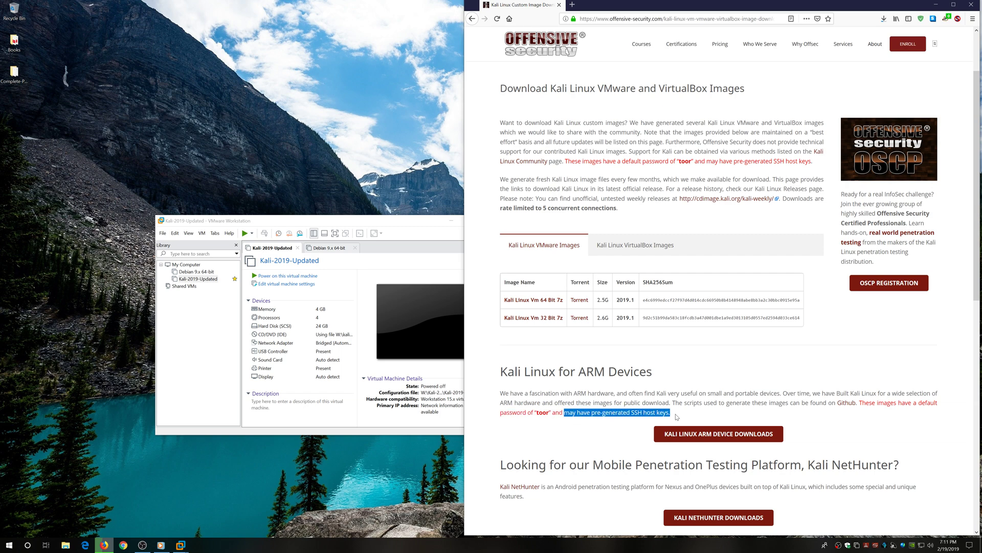
{"action": "left_click_drag", "start_coordinate": [526, 412], "coordinate": [648, 425]}
{"action": "left_click_drag", "start_coordinate": [500, 412], "coordinate": [667, 413]}
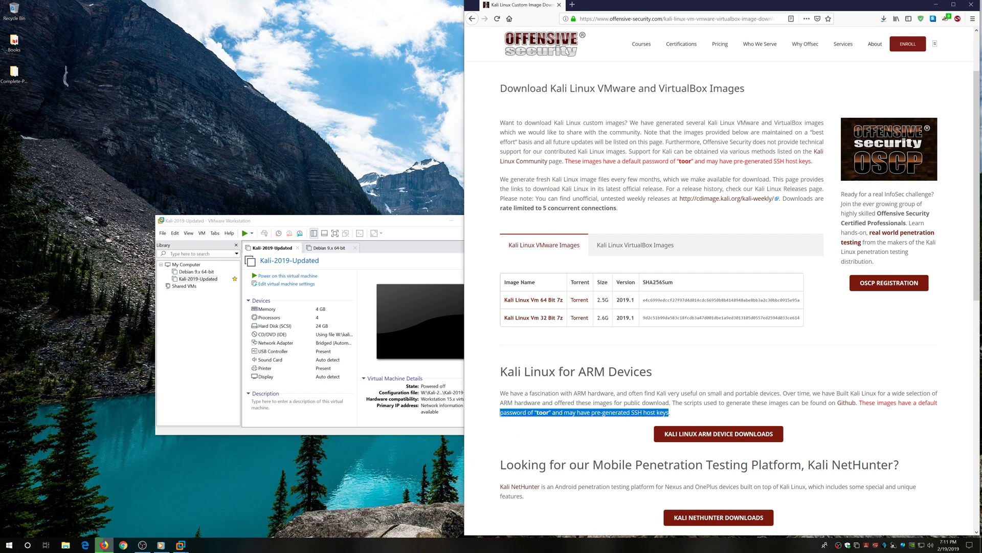
{"action": "left_click", "coordinate": [613, 426]}
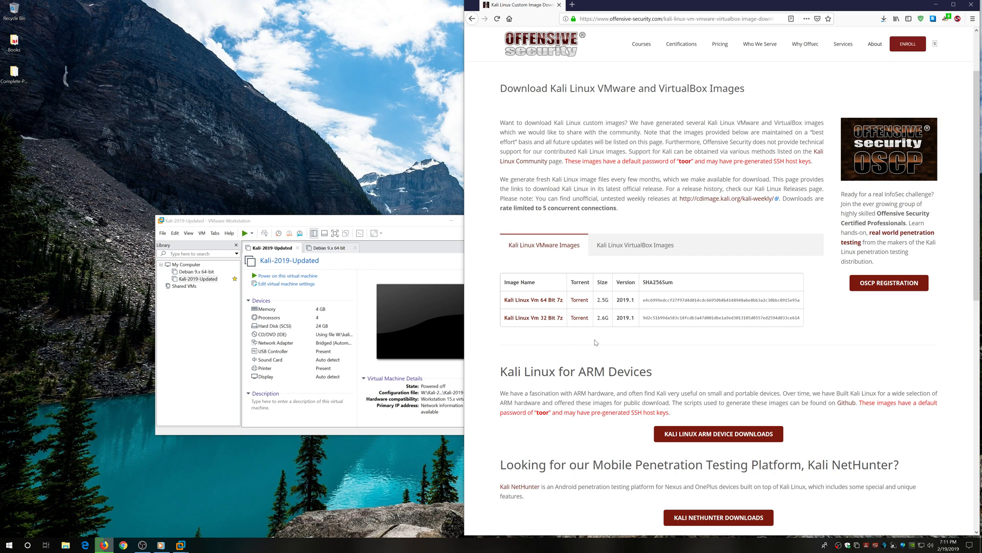
{"action": "left_click", "coordinate": [884, 19]}
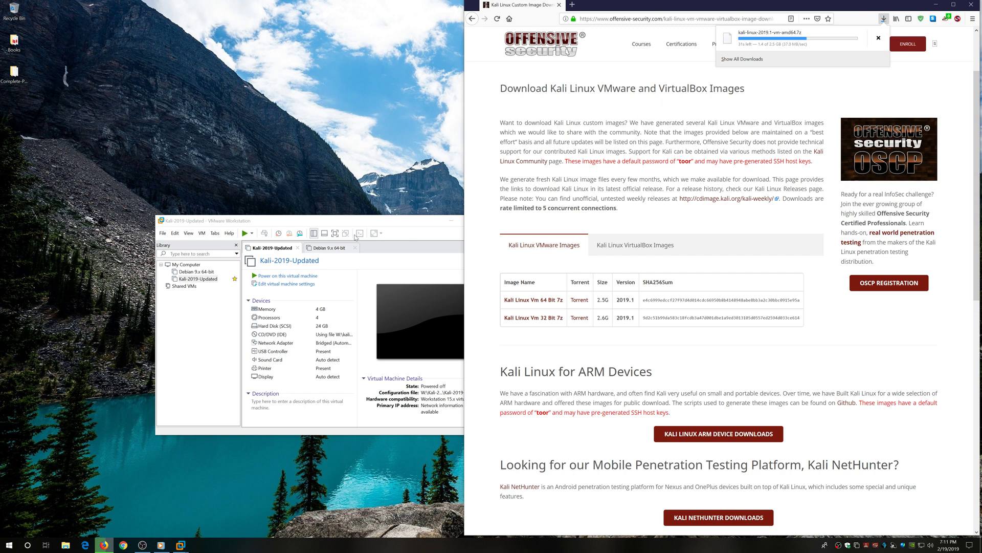
In File Explorer, browse the W: drive and then D:'s ISO folder.
{"action": "left_click", "coordinate": [406, 223]}
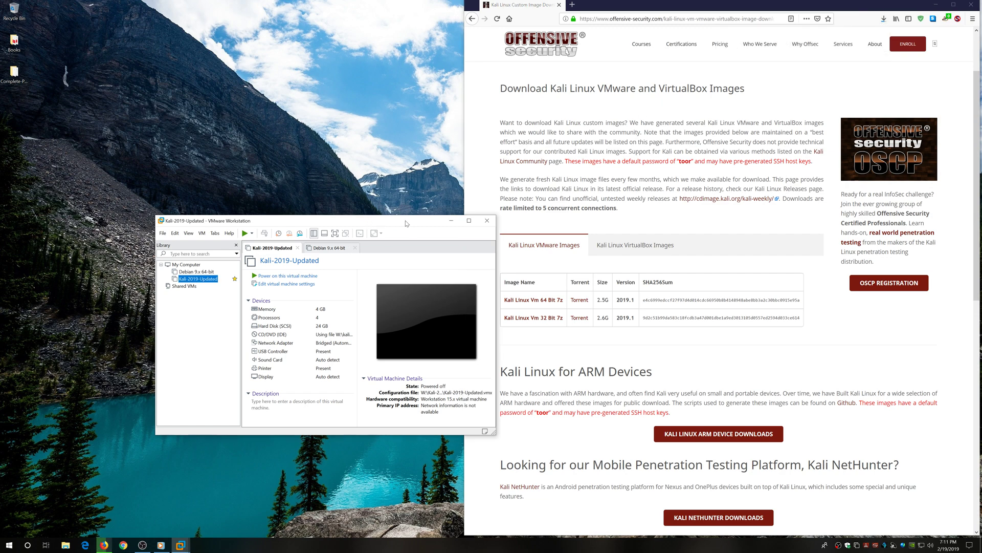
{"action": "left_click", "coordinate": [66, 546]}
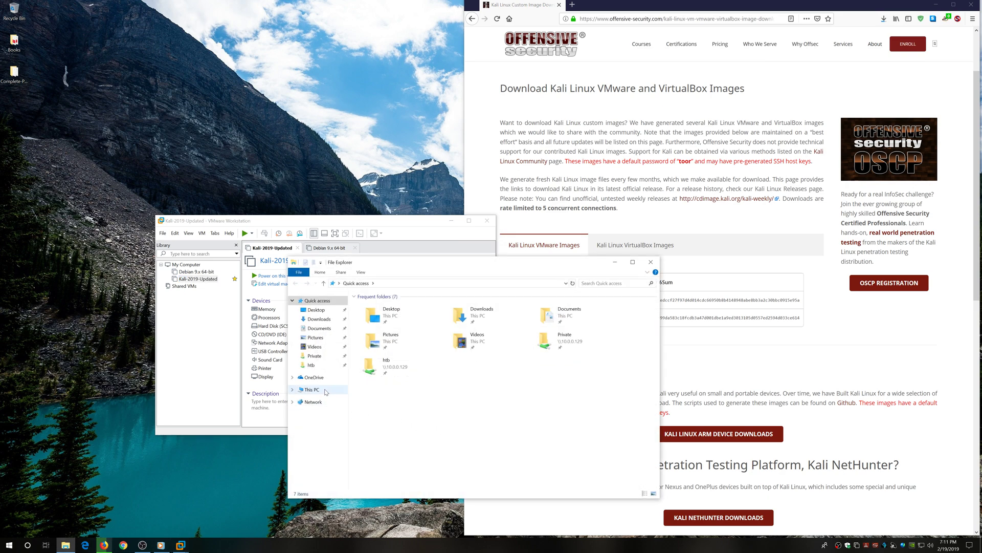
{"action": "left_click", "coordinate": [325, 391]}
{"action": "double_click", "coordinate": [436, 412]}
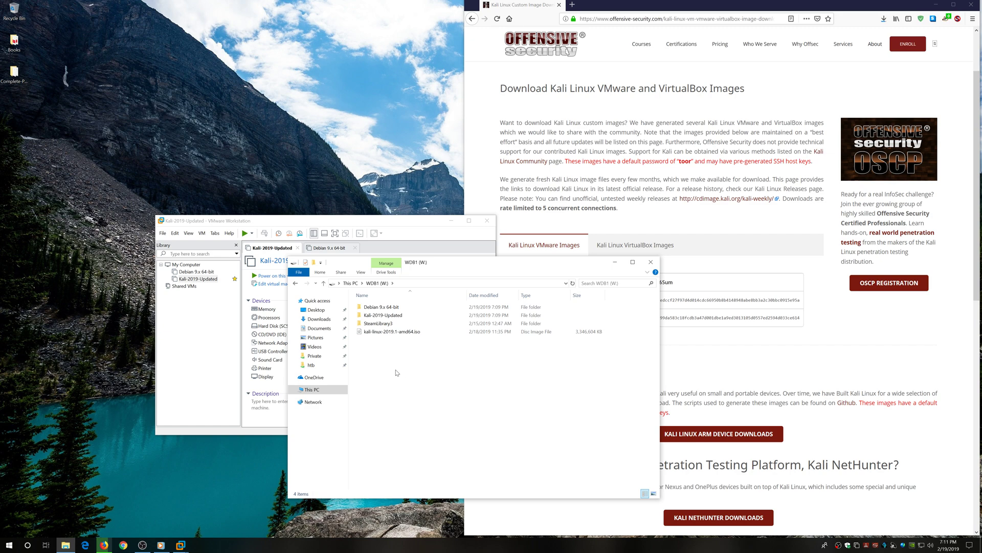
{"action": "left_click", "coordinate": [326, 389]}
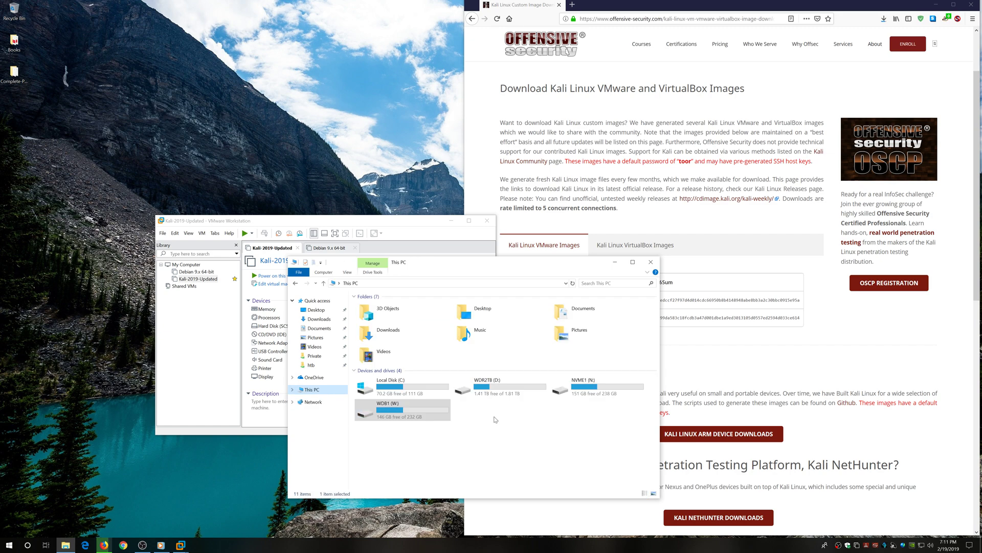
{"action": "double_click", "coordinate": [505, 385]}
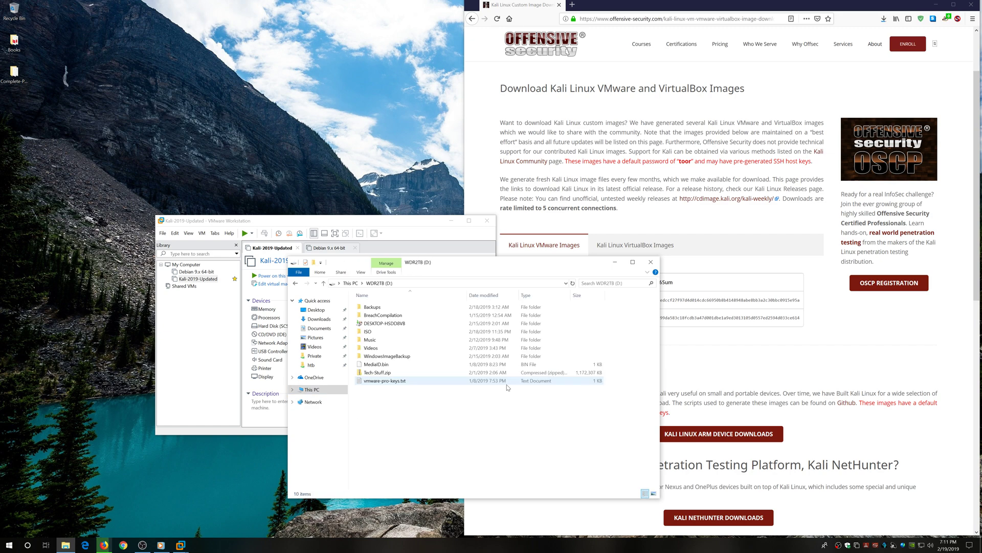
{"action": "double_click", "coordinate": [400, 334]}
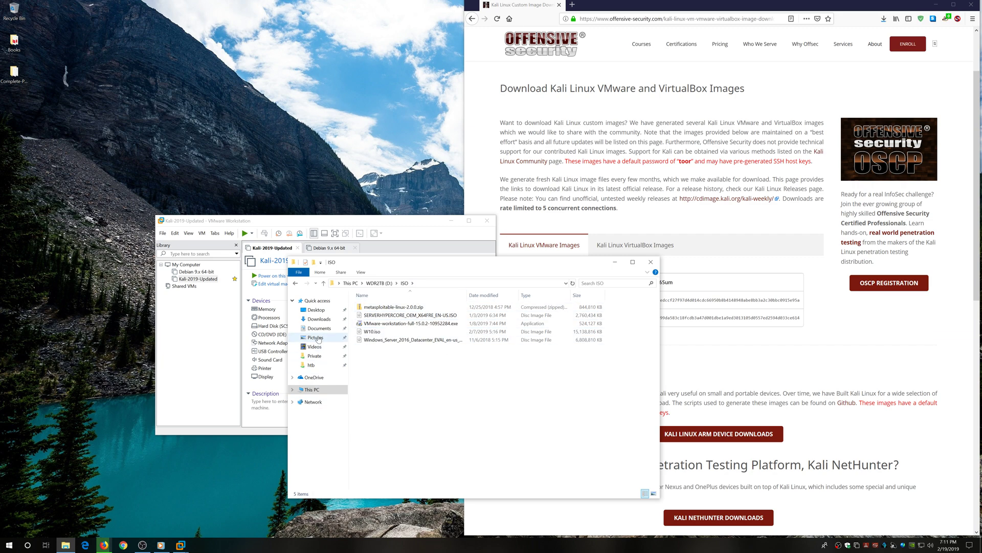
Delete the OpenVPN config file from Downloads and close File Explorer.
{"action": "left_click", "coordinate": [319, 320]}
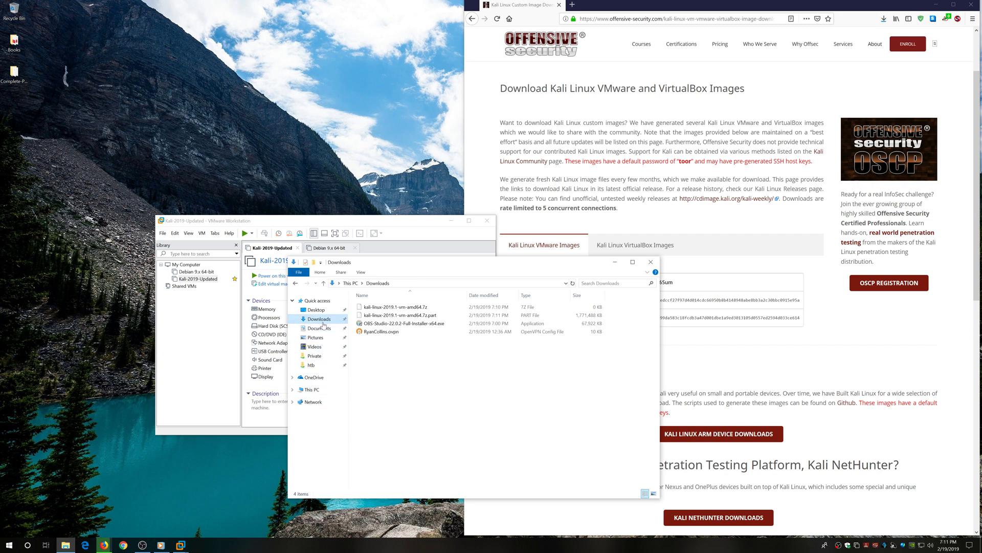
{"action": "left_click", "coordinate": [384, 332]}
{"action": "right_click", "coordinate": [383, 332]}
{"action": "left_click", "coordinate": [403, 506]}
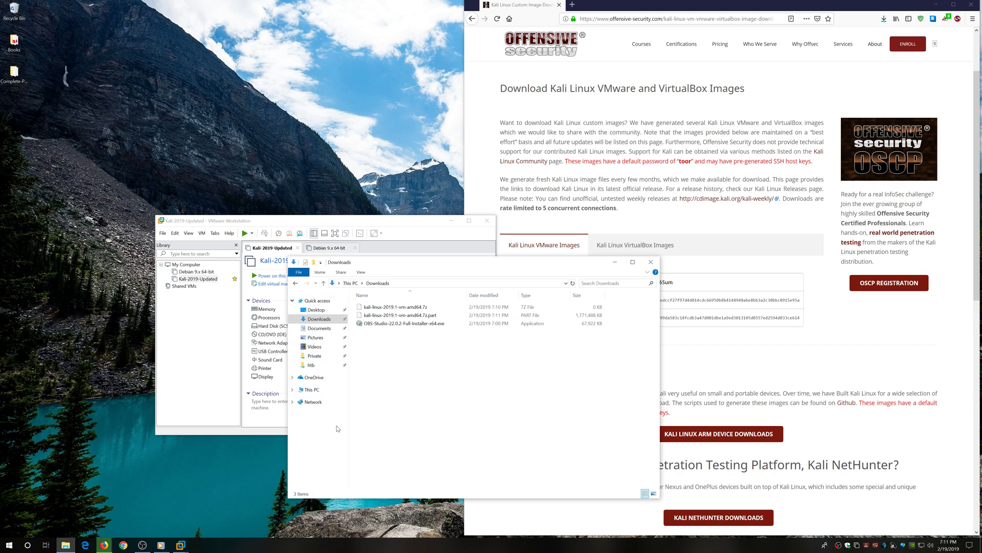
{"action": "left_click", "coordinate": [651, 261]}
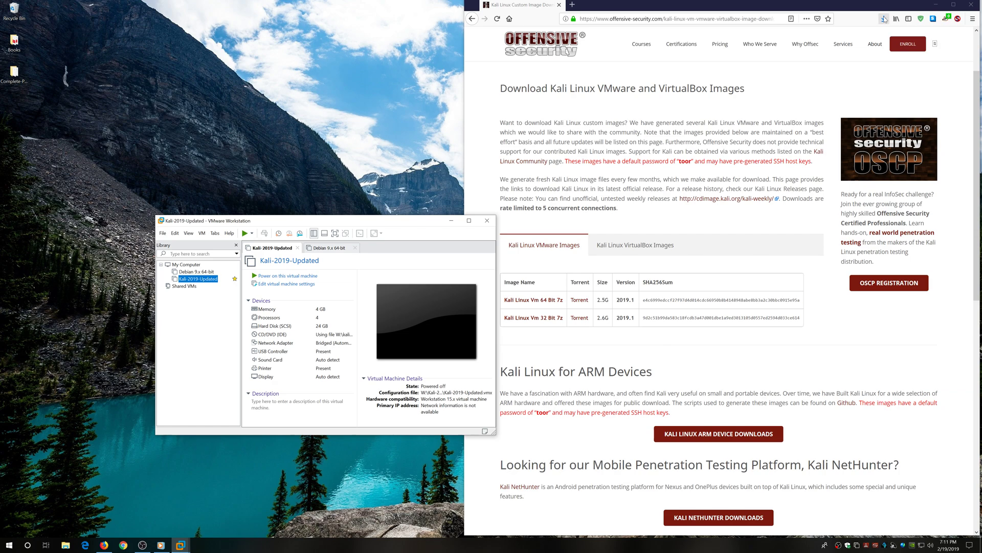
{"action": "left_click", "coordinate": [884, 19]}
Close Firefox and move the Kali VM .7z archive from Downloads onto the W: drive.
{"action": "left_click", "coordinate": [884, 19]}
{"action": "left_click", "coordinate": [970, 5]}
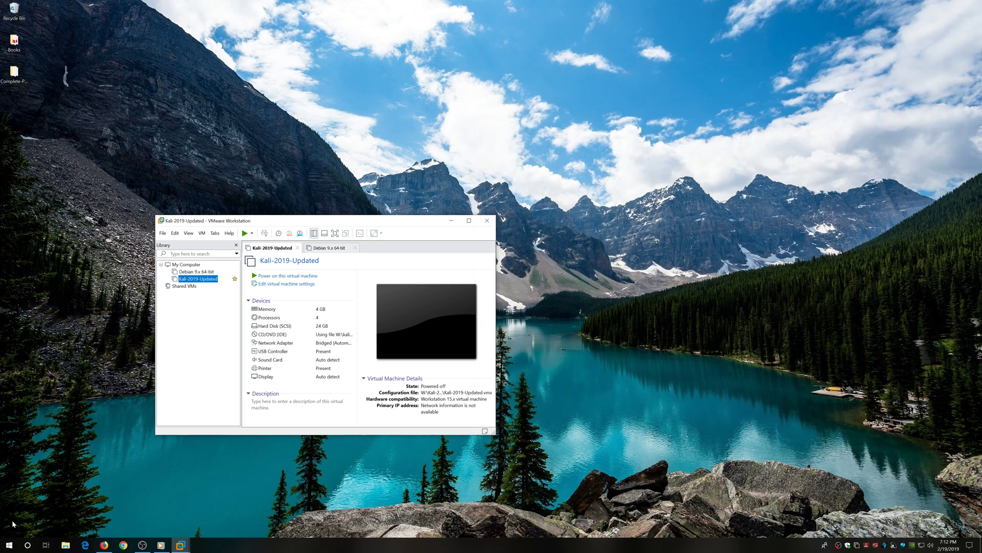
{"action": "left_click", "coordinate": [65, 545]}
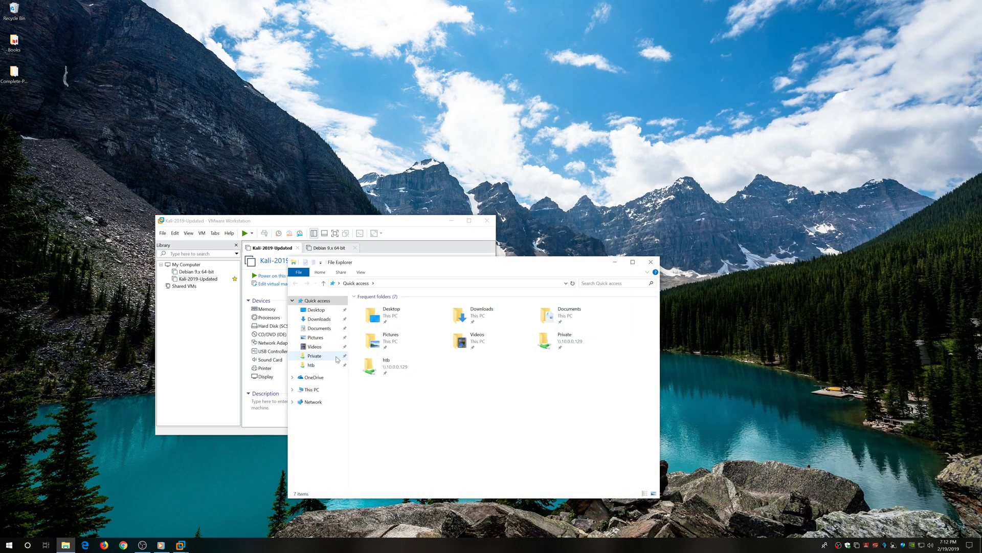
{"action": "left_click", "coordinate": [319, 319]}
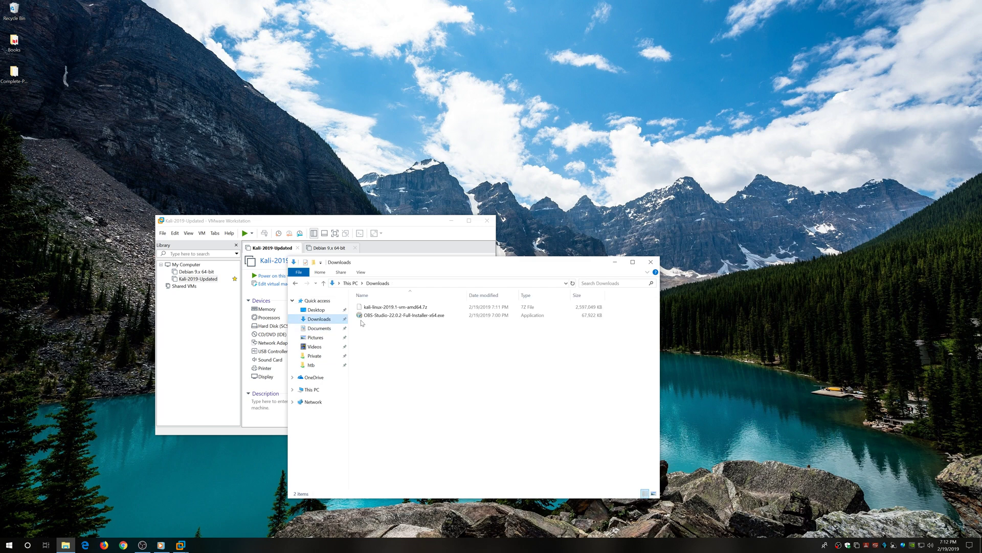
{"action": "left_click", "coordinate": [409, 308]}
{"action": "right_click", "coordinate": [410, 309]}
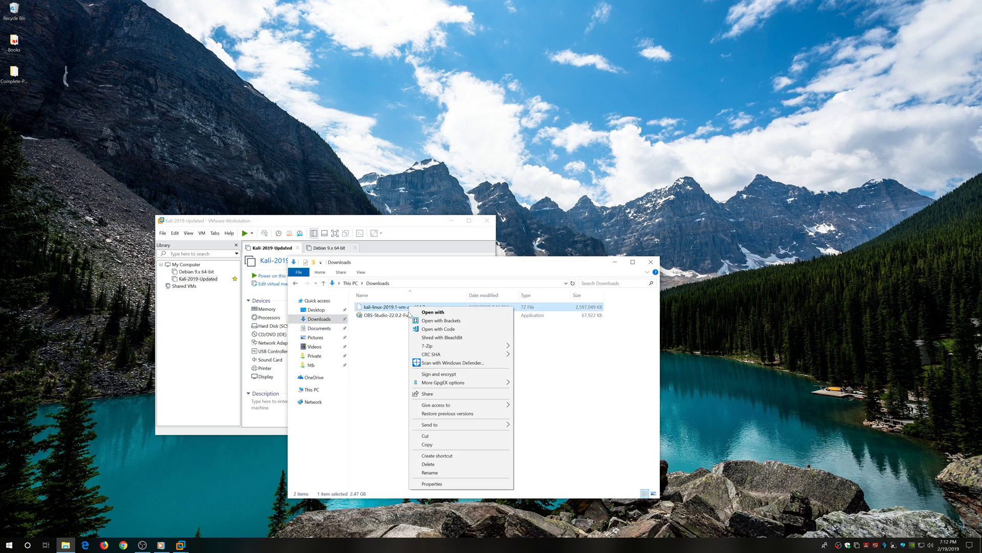
{"action": "left_click", "coordinate": [432, 436]}
{"action": "left_click", "coordinate": [312, 391]}
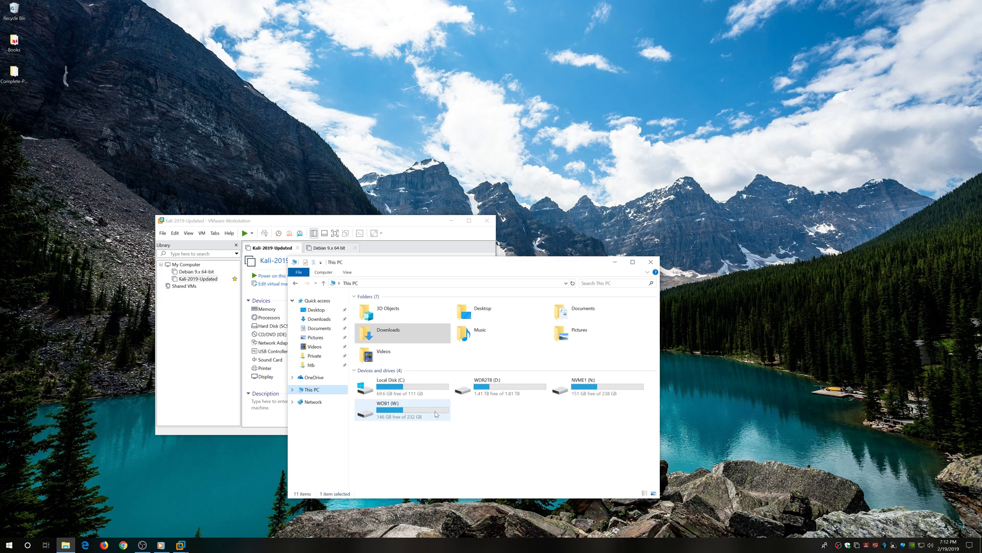
{"action": "double_click", "coordinate": [413, 409]}
{"action": "right_click", "coordinate": [382, 356]}
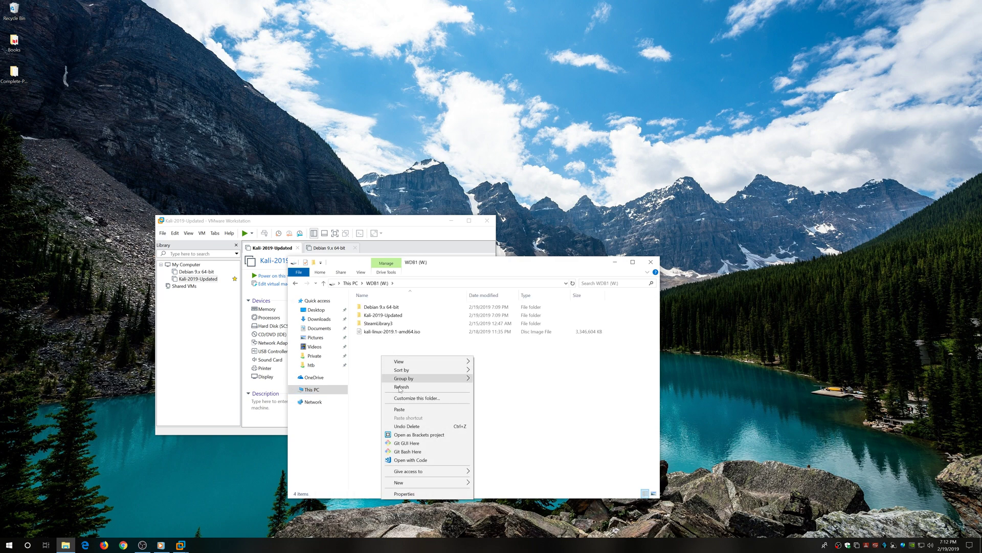
{"action": "left_click", "coordinate": [408, 409]}
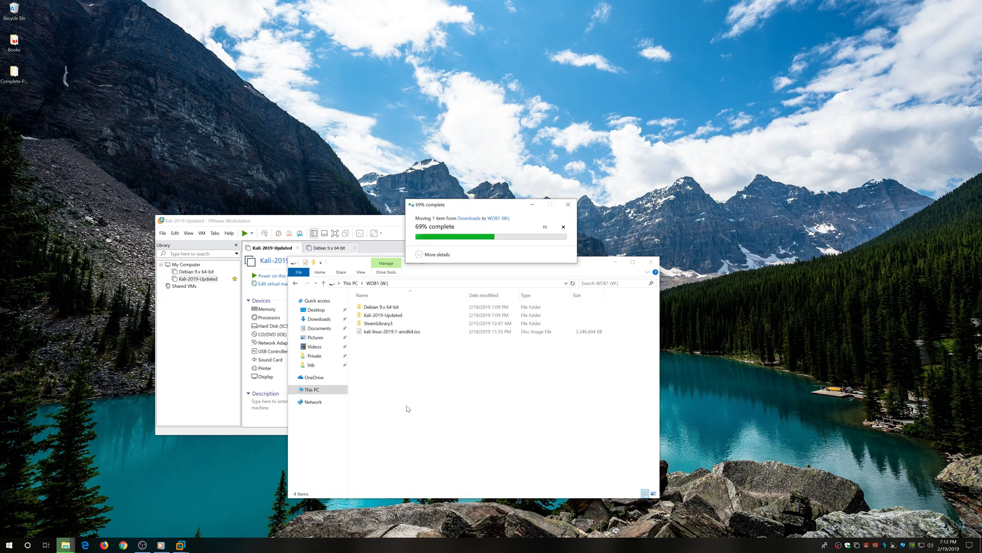
Move the Kali ISO from W: into D:'s ISO folder, then return to W:.
{"action": "left_click", "coordinate": [404, 332]}
{"action": "right_click", "coordinate": [405, 332]}
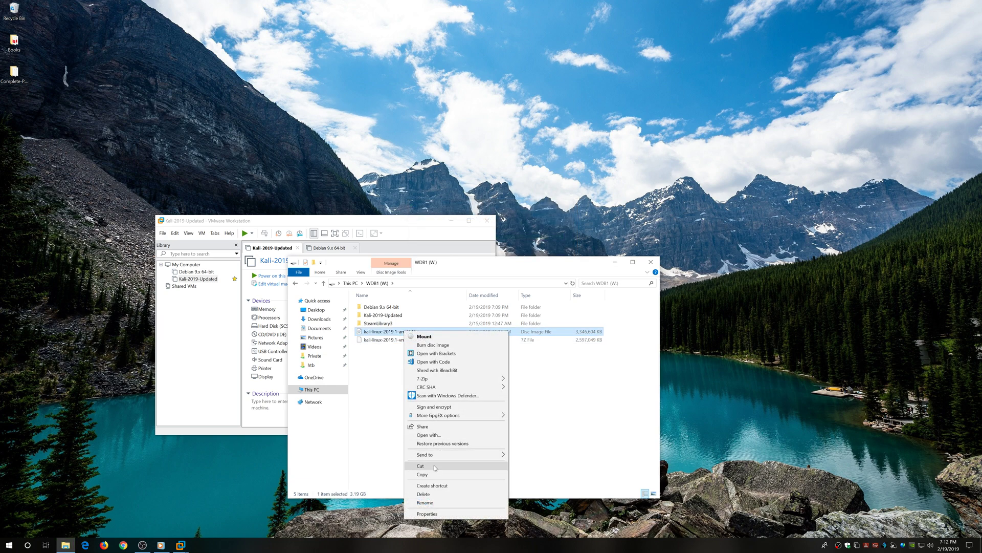
{"action": "left_click", "coordinate": [434, 466]}
{"action": "left_click", "coordinate": [326, 393]}
{"action": "double_click", "coordinate": [497, 391]}
{"action": "double_click", "coordinate": [385, 335]}
{"action": "right_click", "coordinate": [412, 382]}
{"action": "left_click", "coordinate": [444, 436]}
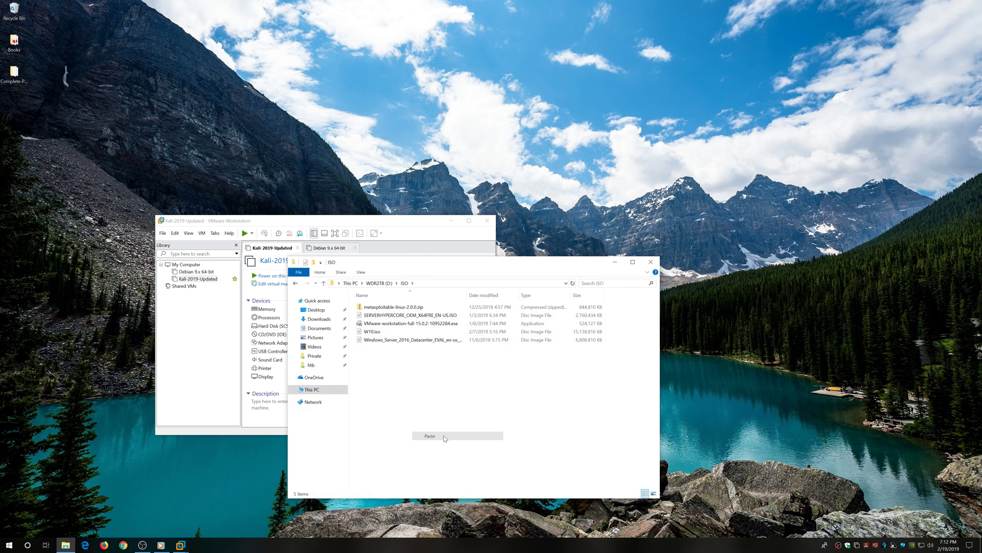
{"action": "left_click", "coordinate": [312, 390]}
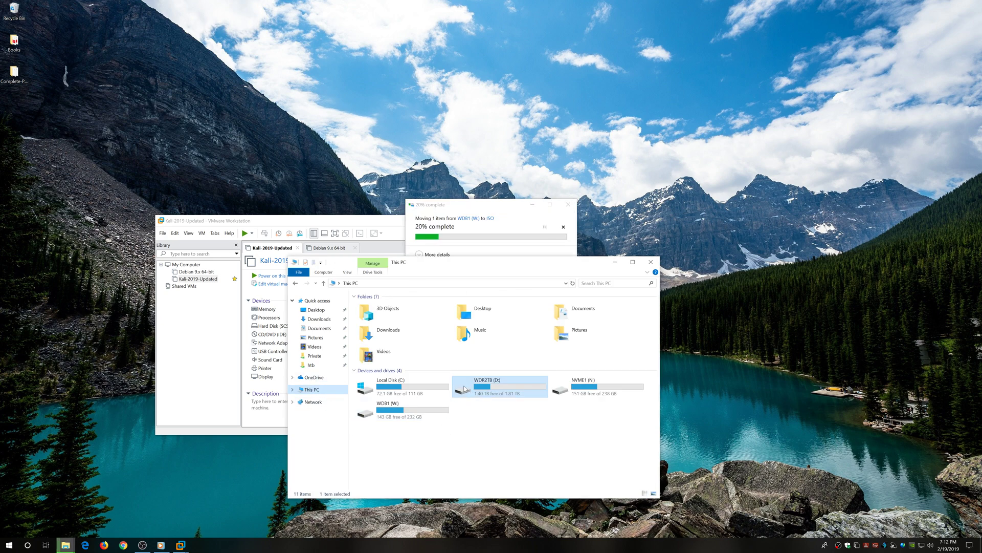
{"action": "double_click", "coordinate": [419, 419]}
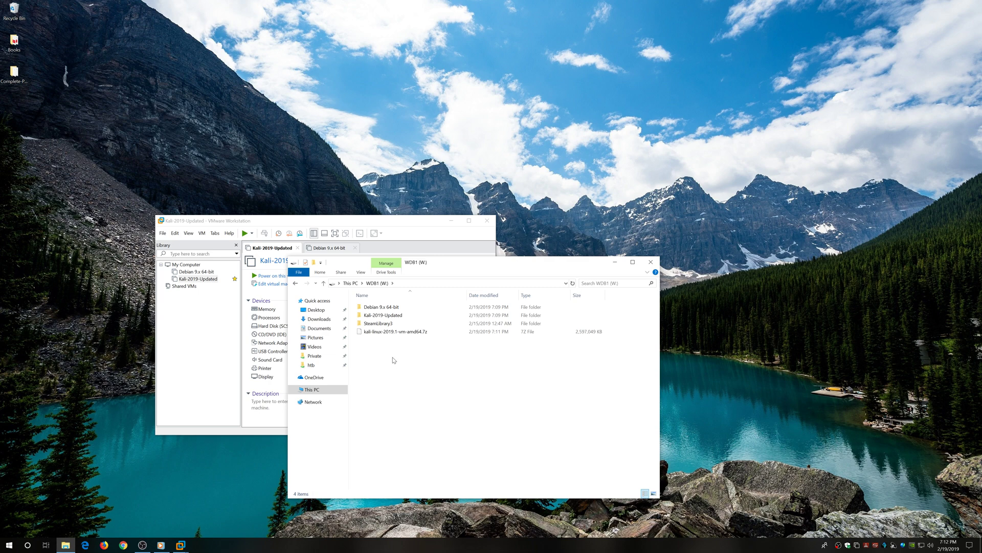
Show VMware's My Computer overview listing Debian 9.x 64-bit and Kali-2019-Updated.
{"action": "left_click", "coordinate": [409, 332]}
{"action": "left_click", "coordinate": [291, 221]}
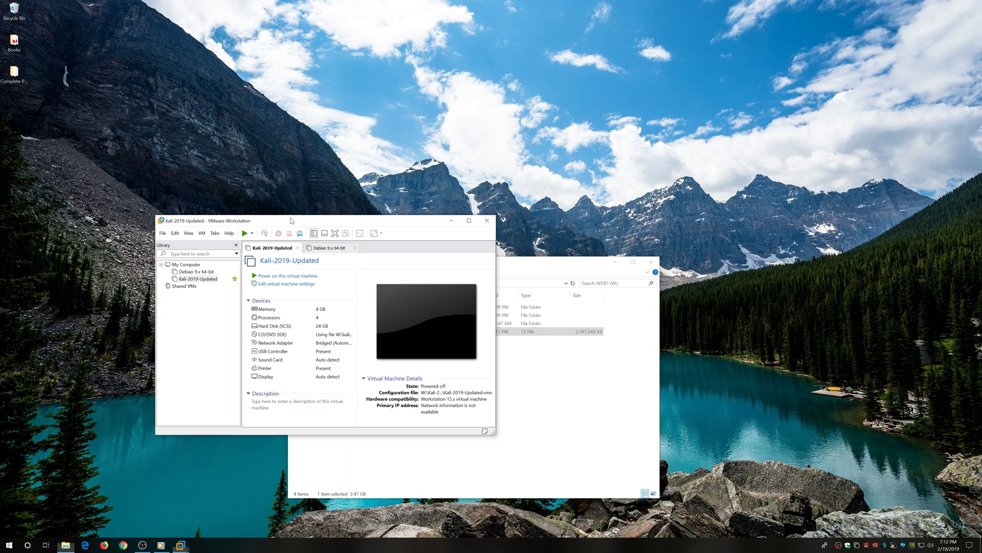
{"action": "left_click_drag", "start_coordinate": [387, 221], "coordinate": [363, 205]}
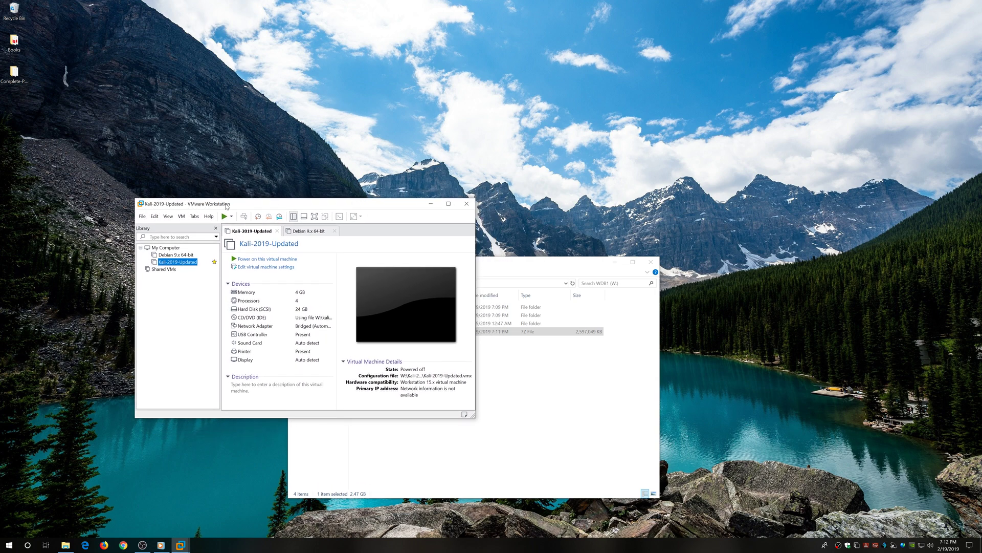
{"action": "left_click", "coordinate": [174, 248]}
{"action": "left_click", "coordinate": [566, 267]}
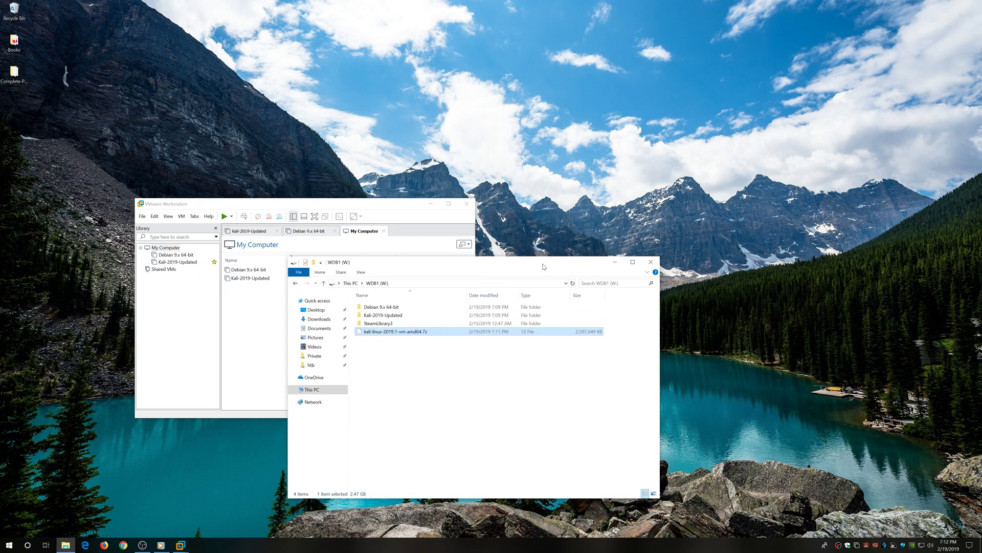
Extract kali-linux-2019.1-vm-amd64.7z with 7-Zip into its own kali-linux-2019.1-vm-amd64 folder.
{"action": "right_click", "coordinate": [383, 333]}
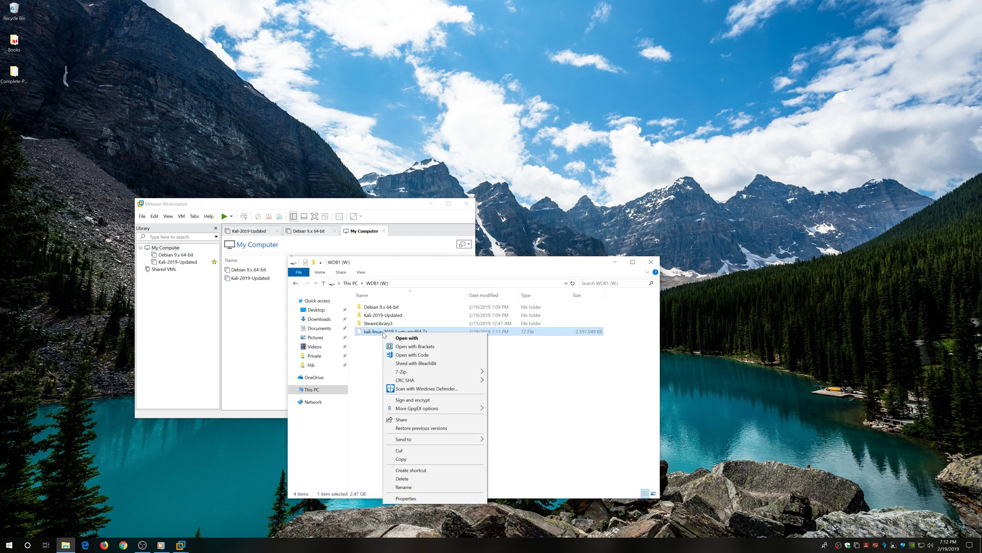
{"action": "mouse_move", "coordinate": [440, 372]}
{"action": "left_click", "coordinate": [571, 407]}
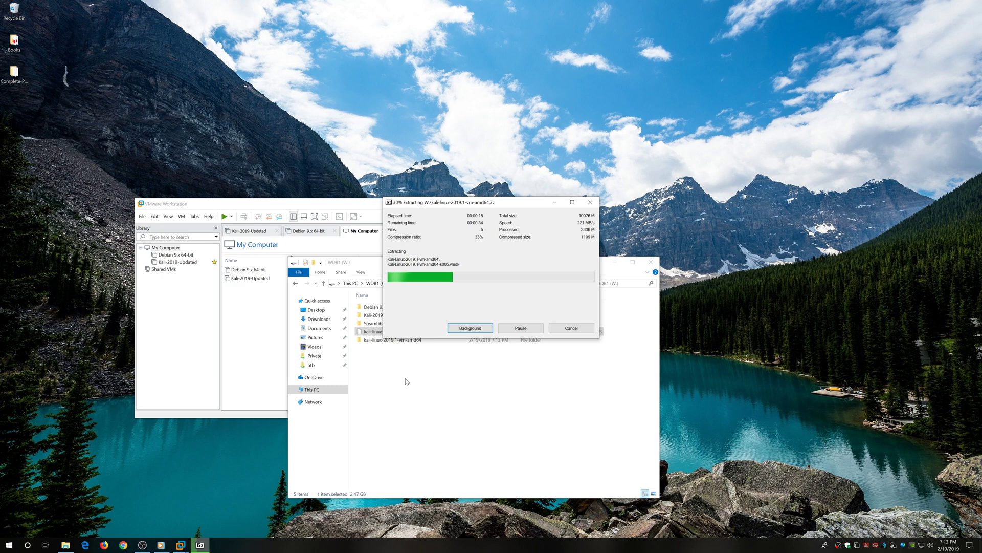
Return to the W: drive and follow the extraction progress window.
{"action": "left_click", "coordinate": [313, 365]}
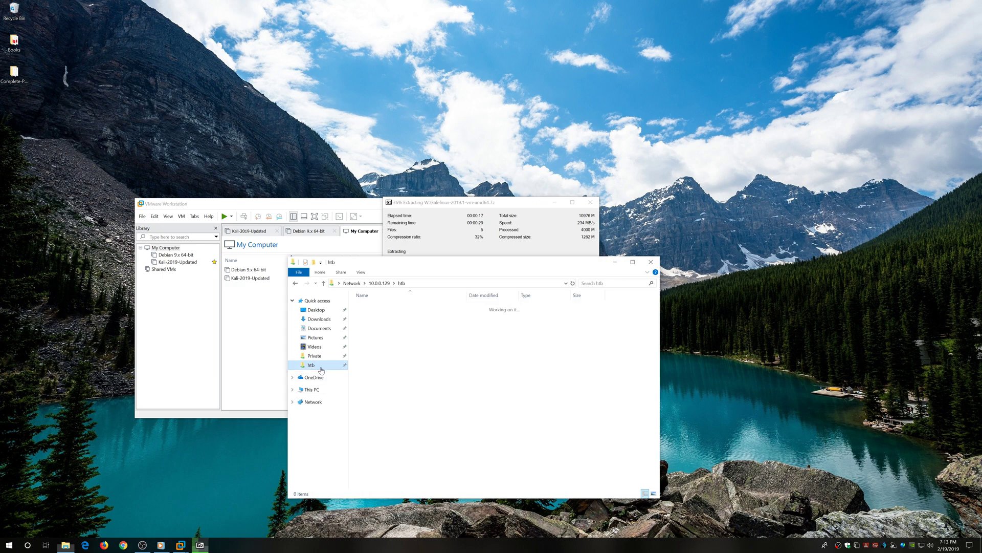
{"action": "left_click", "coordinate": [315, 390]}
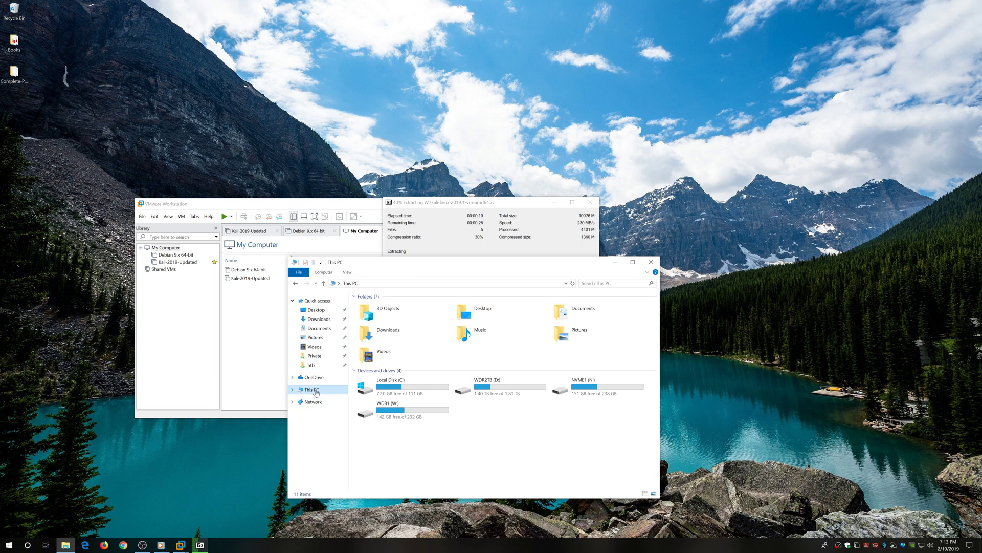
{"action": "double_click", "coordinate": [412, 412]}
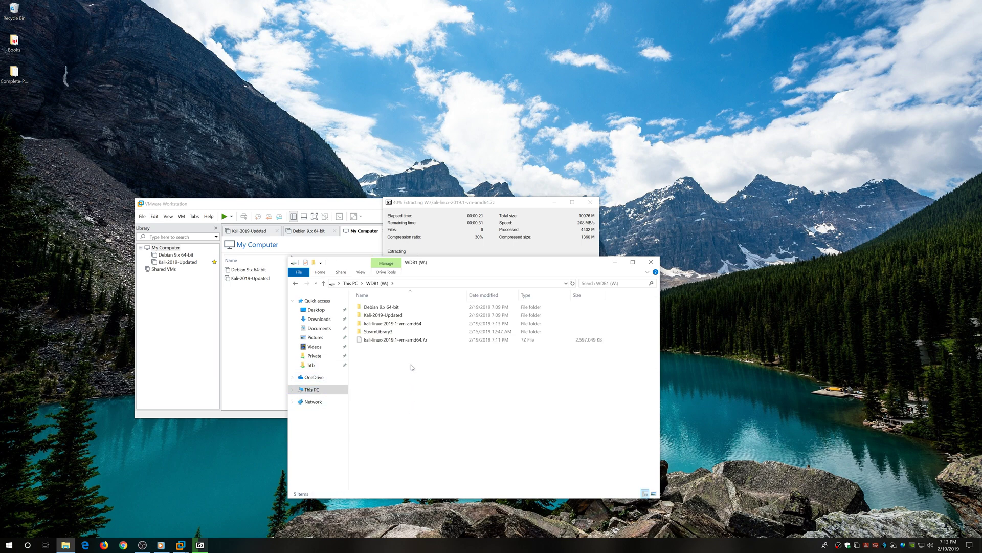
{"action": "left_click", "coordinate": [475, 202]}
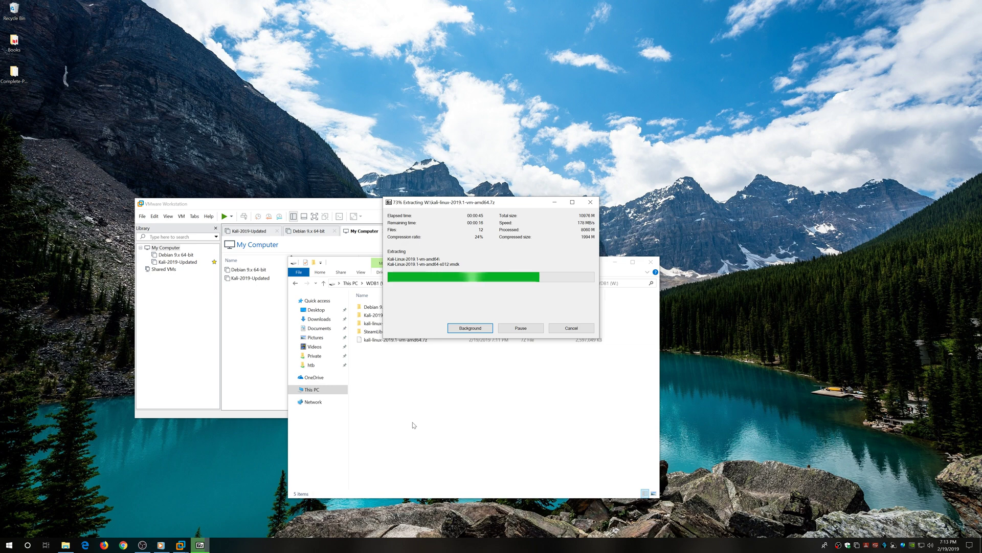
{"action": "left_click", "coordinate": [161, 544]}
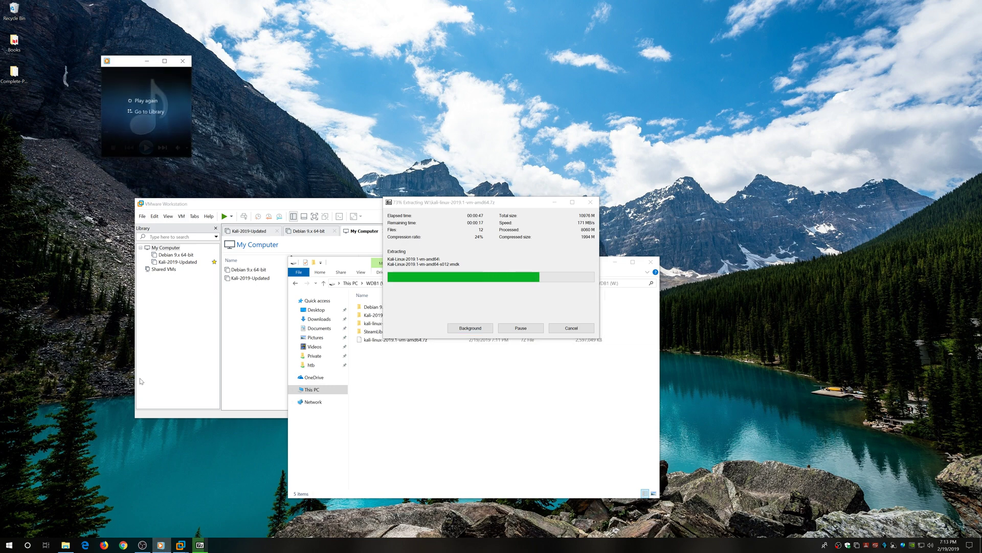
Play all 15 Focus Hypnotica tracks from the Music folder in Groove Music.
{"action": "left_click", "coordinate": [146, 145]}
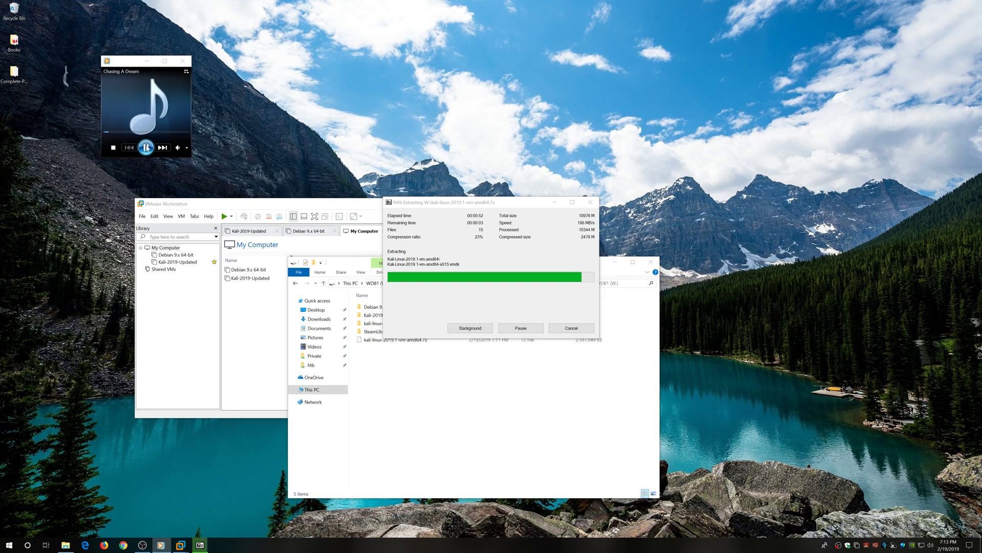
{"action": "left_click", "coordinate": [182, 62]}
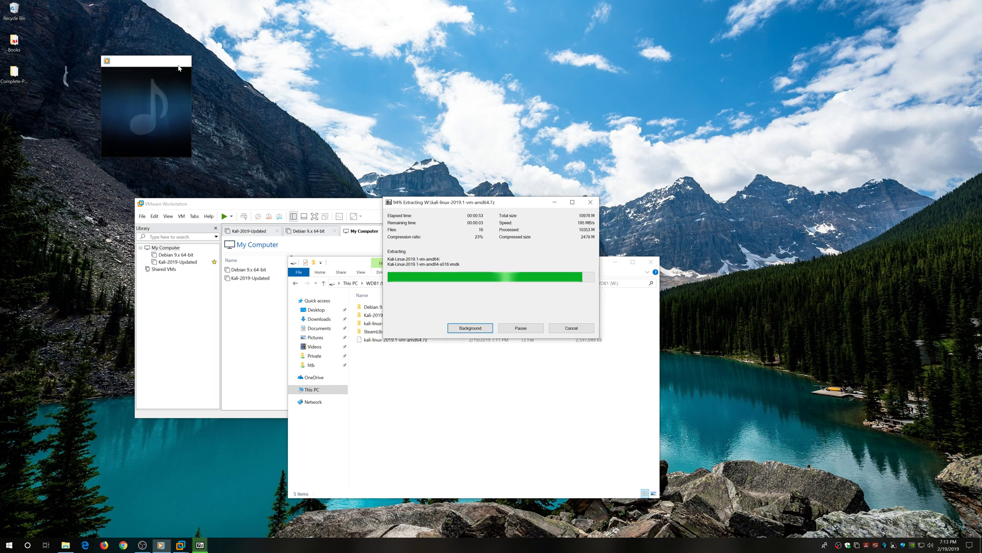
{"action": "left_click", "coordinate": [66, 544]}
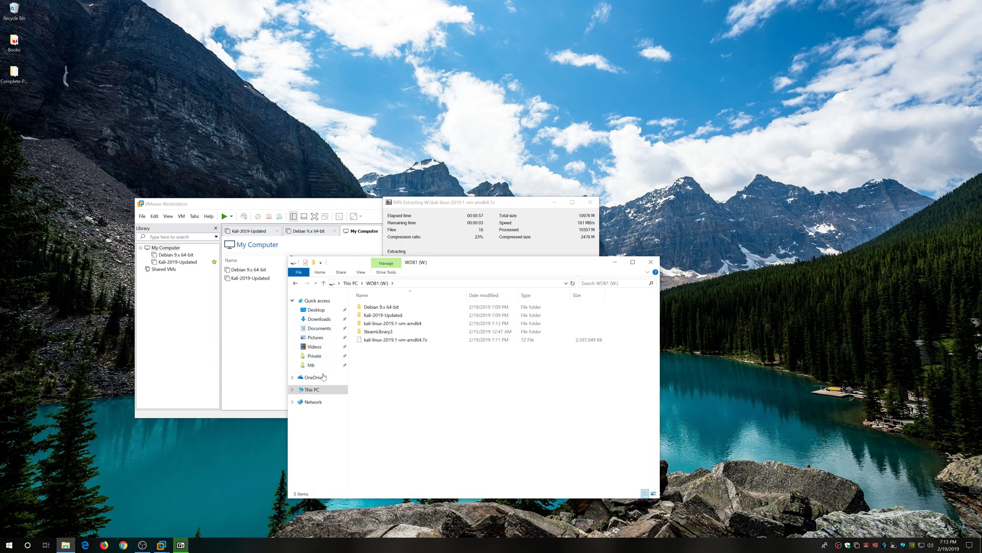
{"action": "left_click", "coordinate": [324, 390]}
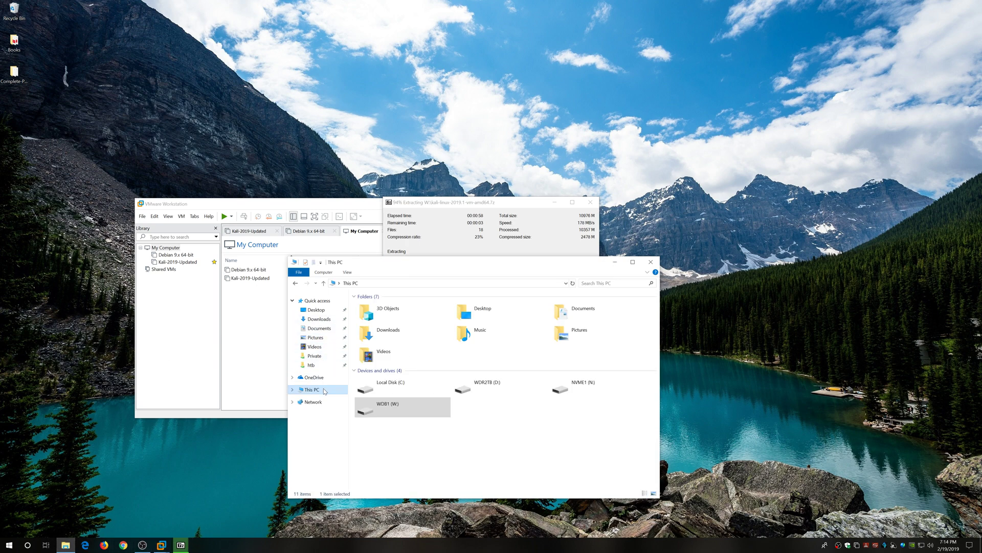
{"action": "double_click", "coordinate": [499, 335]}
{"action": "double_click", "coordinate": [393, 316]}
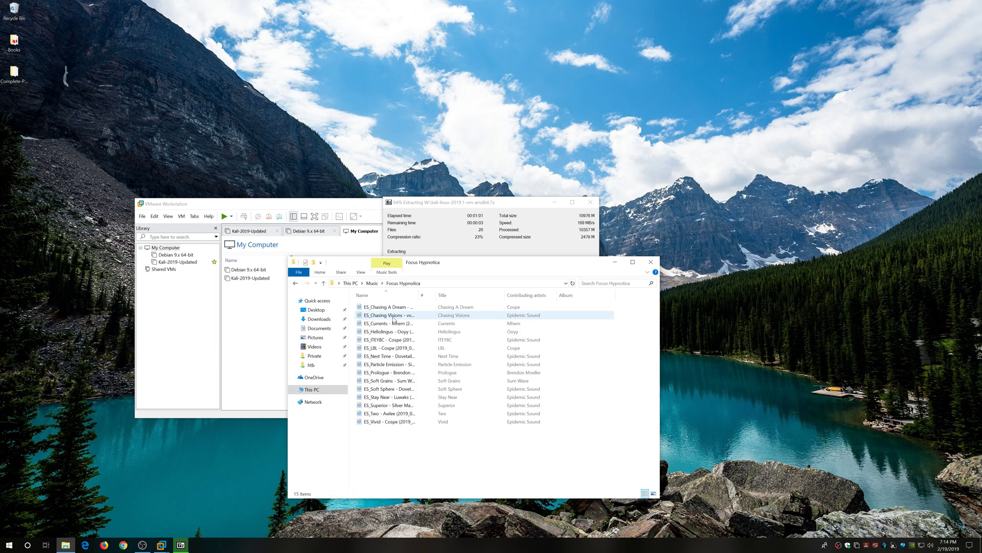
{"action": "left_click_drag", "start_coordinate": [400, 427], "coordinate": [389, 310]}
{"action": "right_click", "coordinate": [389, 310]}
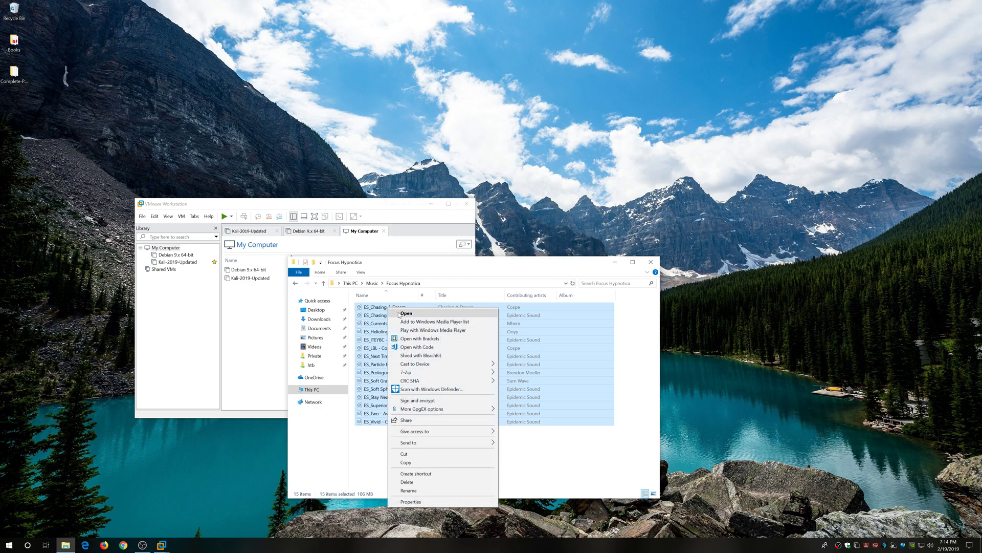
{"action": "left_click", "coordinate": [410, 315]}
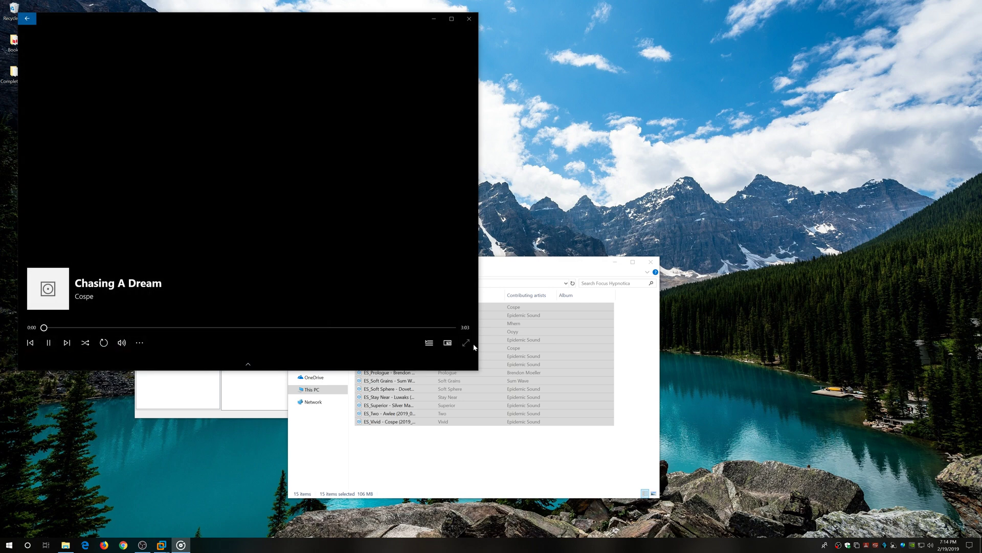
Lower Groove Music's volume to 18, show the queue, and minimize the player.
{"action": "left_click", "coordinate": [121, 343]}
{"action": "left_click_drag", "start_coordinate": [159, 321], "coordinate": [111, 323]}
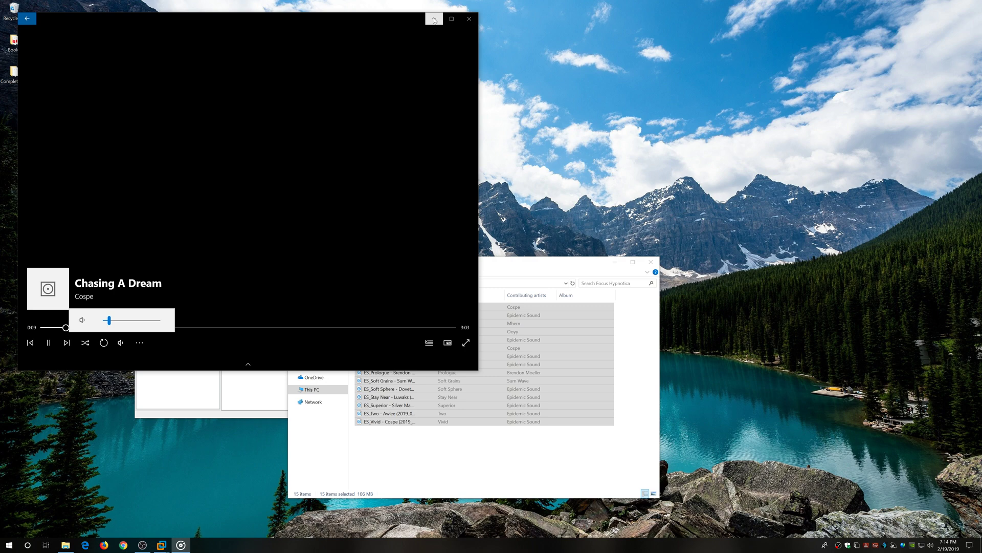
{"action": "left_click", "coordinate": [427, 344]}
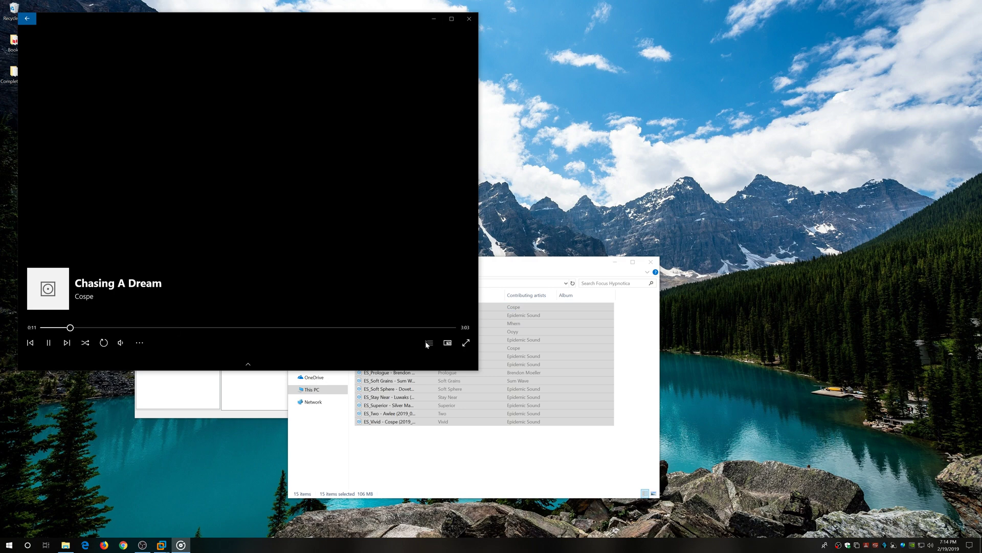
{"action": "left_click", "coordinate": [429, 345]}
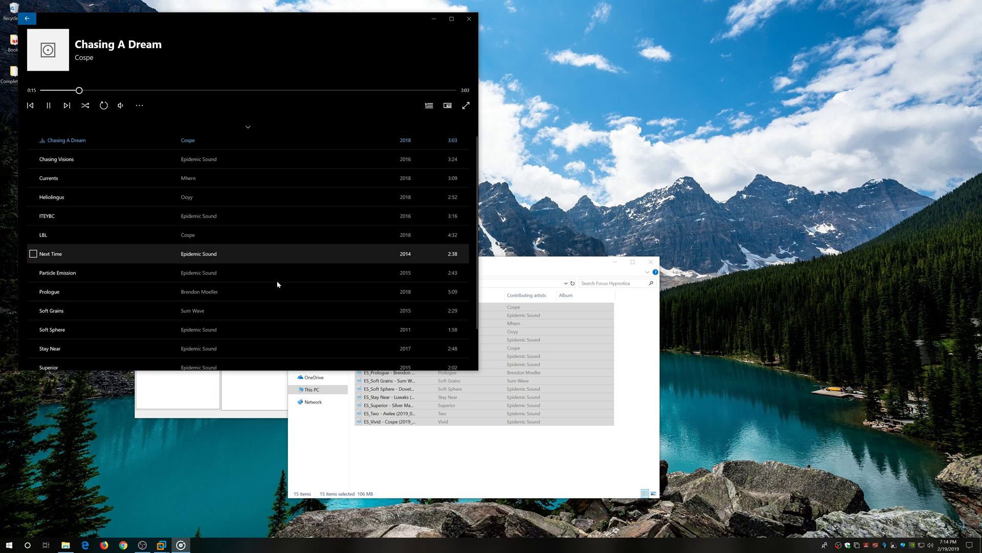
{"action": "left_click", "coordinate": [434, 19]}
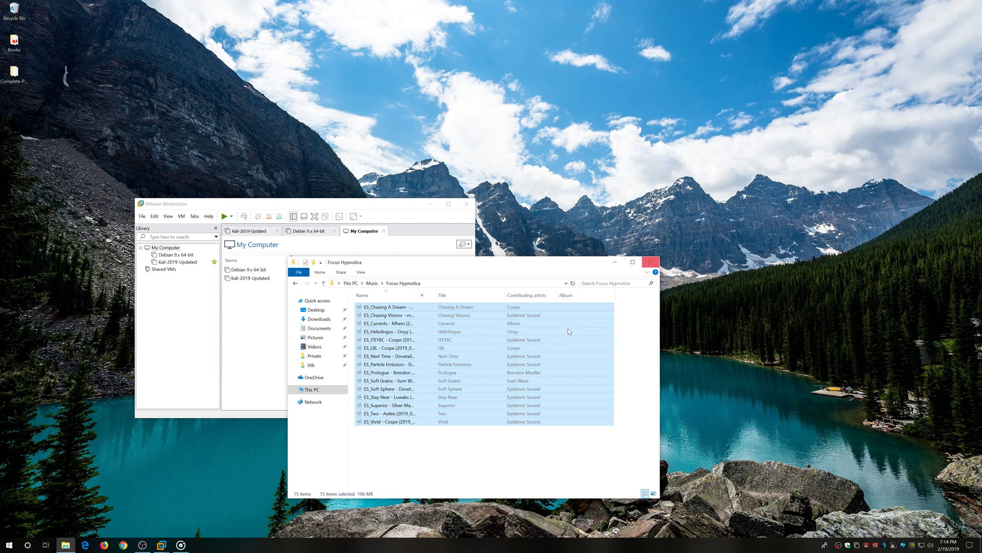
{"action": "left_click", "coordinate": [312, 390]}
Look inside the extracted kali-linux-2019.1-vm-amd64 folder on the W: drive.
{"action": "double_click", "coordinate": [418, 413]}
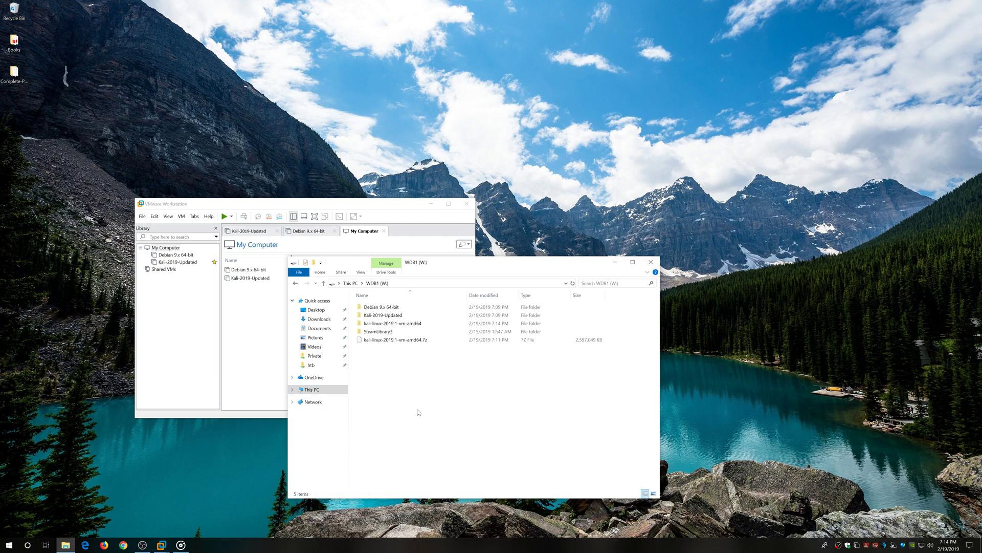
{"action": "double_click", "coordinate": [408, 324]}
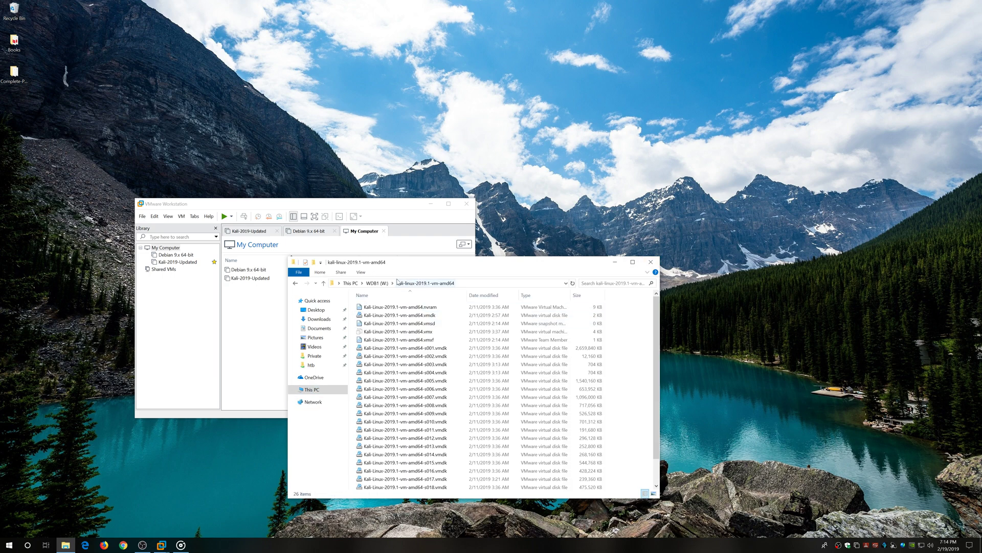
{"action": "left_click", "coordinate": [377, 283]}
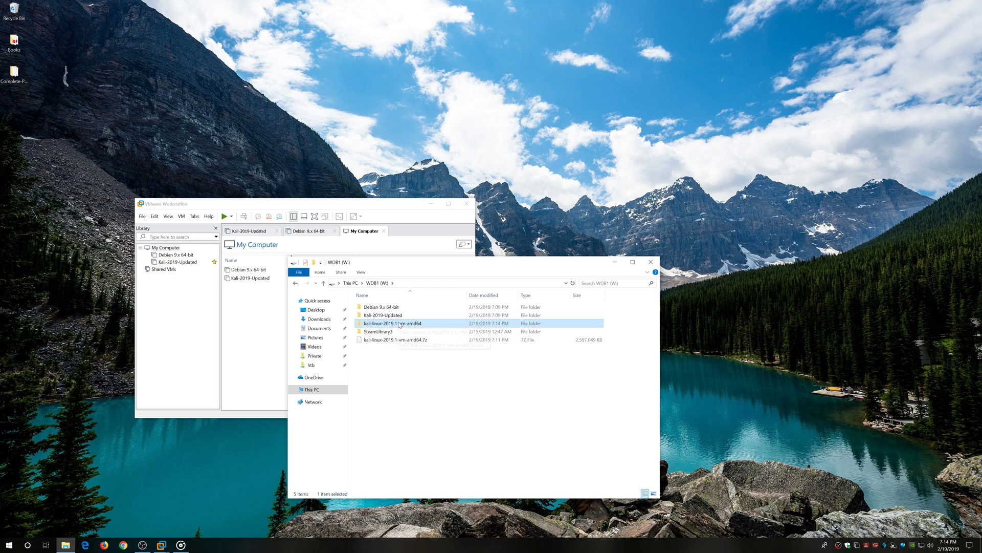
Open Kali-Linux-2019.1-vm-amd64.vmx from W: in VMware and close File Explorer.
{"action": "left_click", "coordinate": [350, 201]}
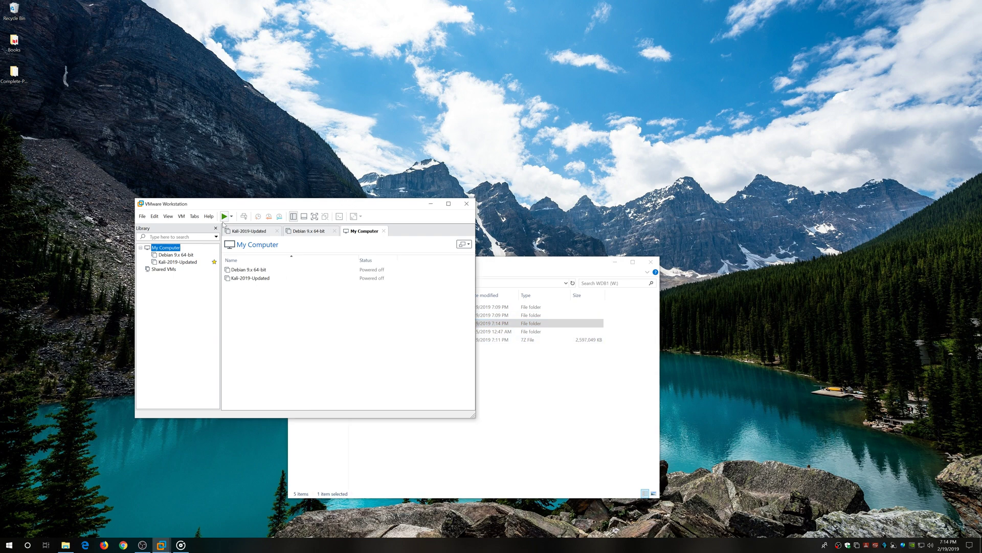
{"action": "left_click", "coordinate": [142, 216]}
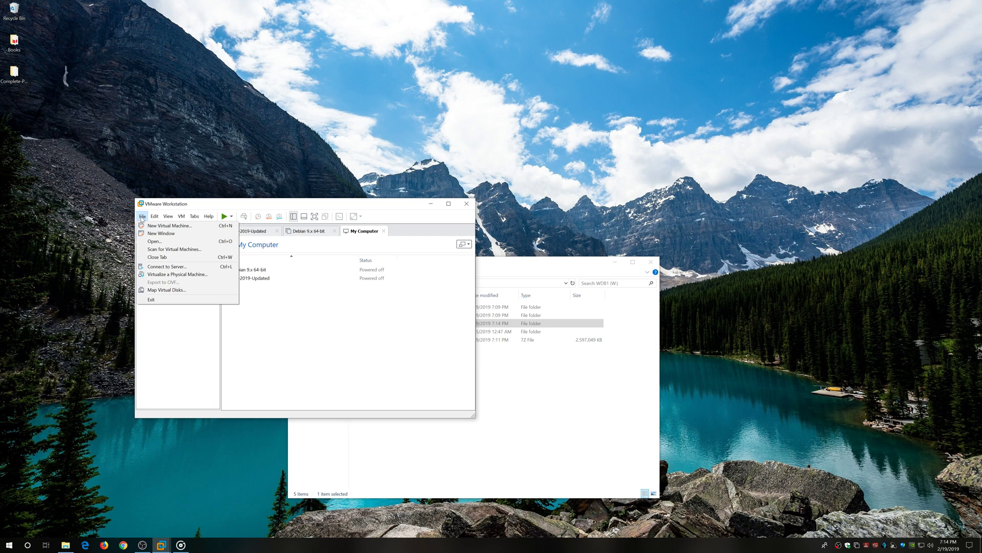
{"action": "left_click", "coordinate": [160, 241]}
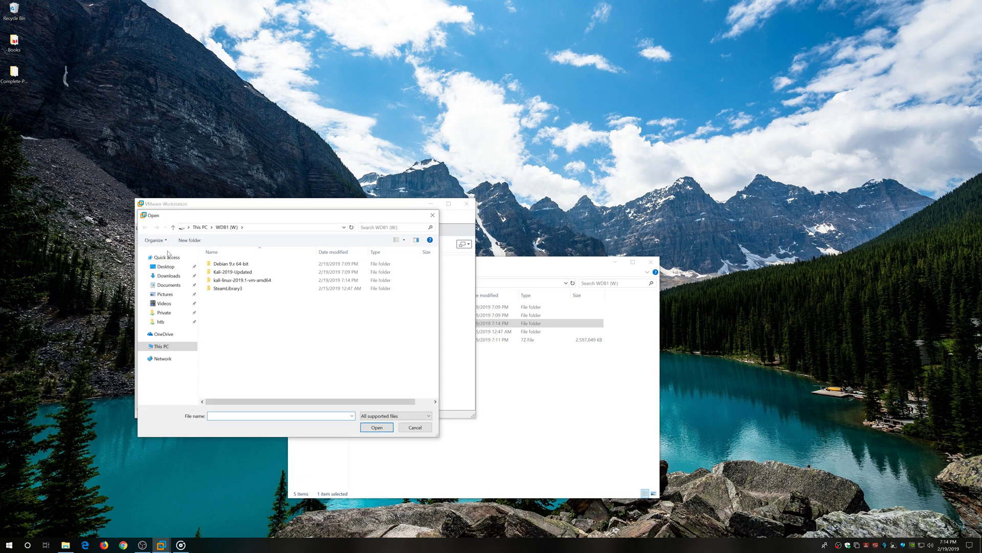
{"action": "left_click", "coordinate": [161, 346]}
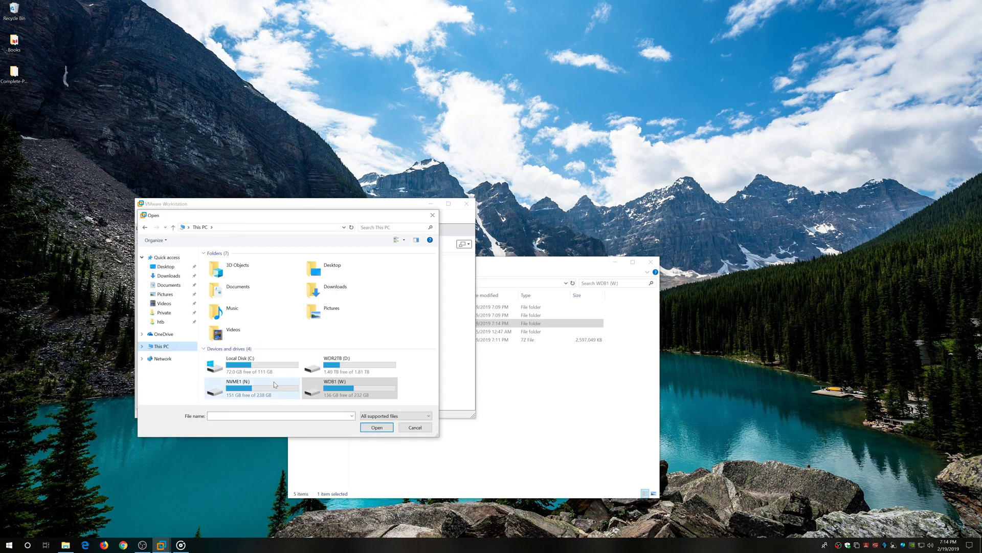
{"action": "double_click", "coordinate": [335, 387]}
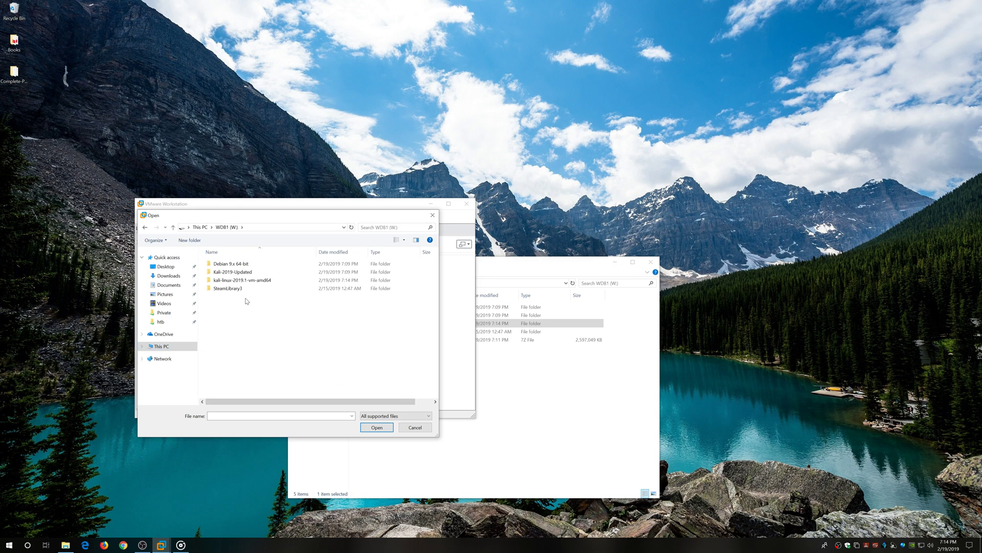
{"action": "double_click", "coordinate": [267, 281]}
{"action": "left_click", "coordinate": [279, 264]}
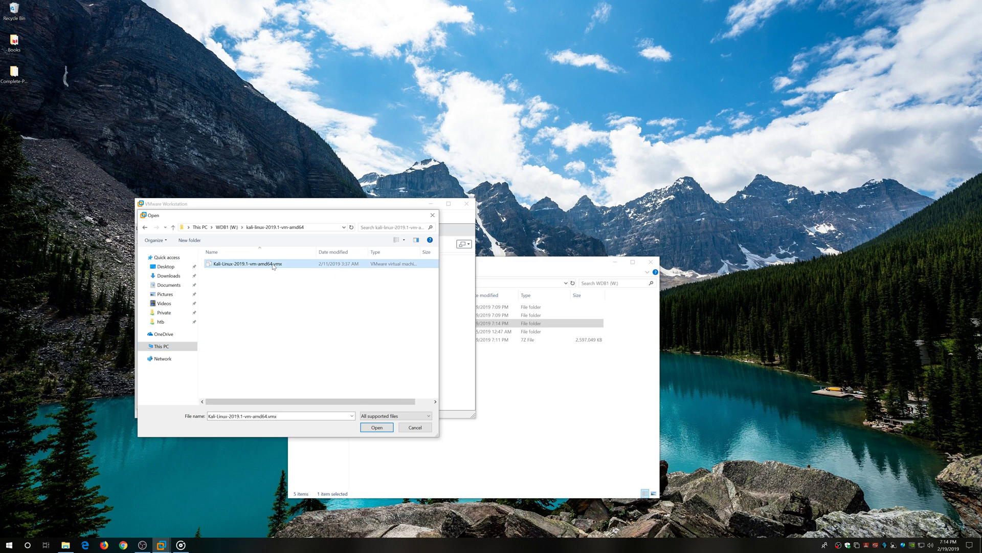
{"action": "left_click", "coordinate": [384, 431]}
{"action": "left_click", "coordinate": [651, 261]}
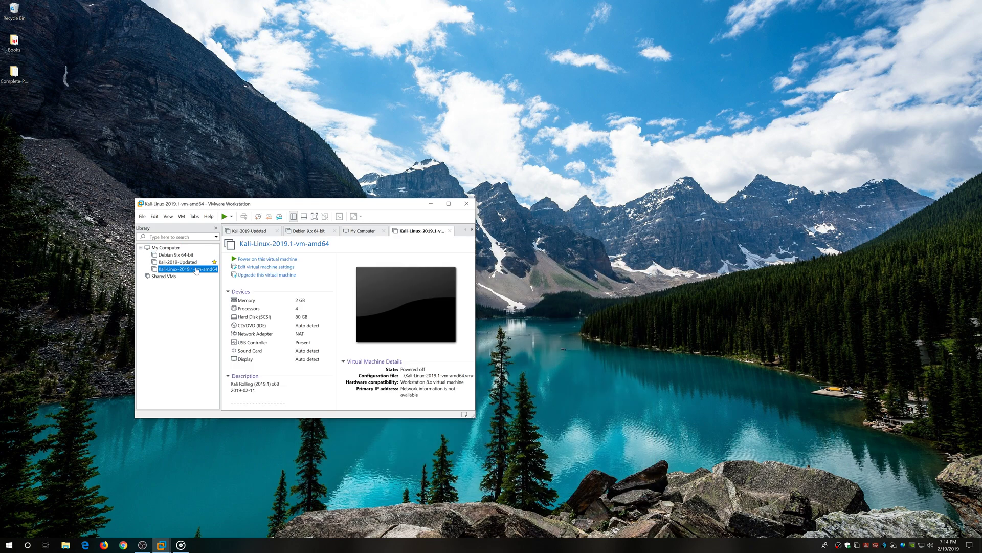
Lower the Groove Music volume to 9, then open the Kali VM's hardware settings.
{"action": "left_click_drag", "start_coordinate": [355, 207], "coordinate": [444, 198]}
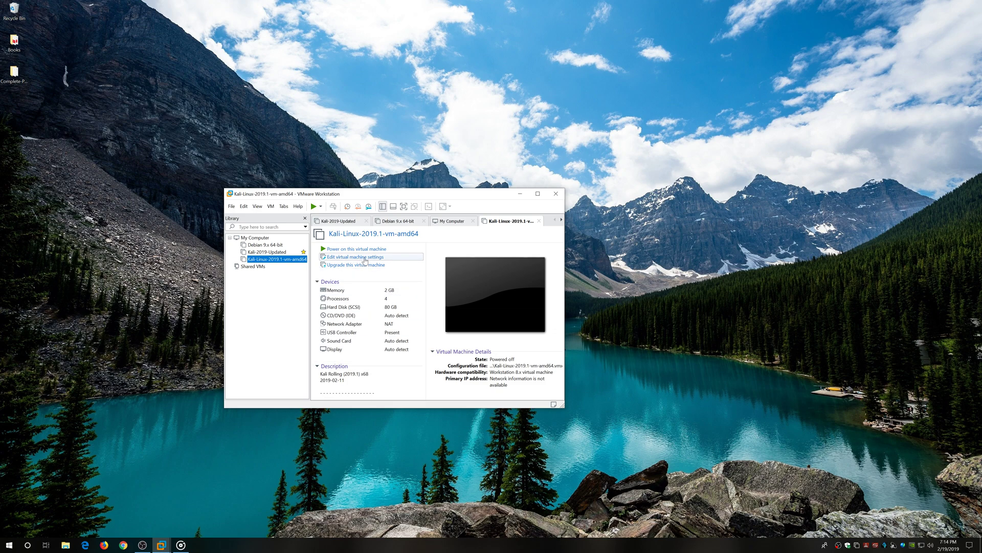
{"action": "left_click", "coordinate": [182, 546]}
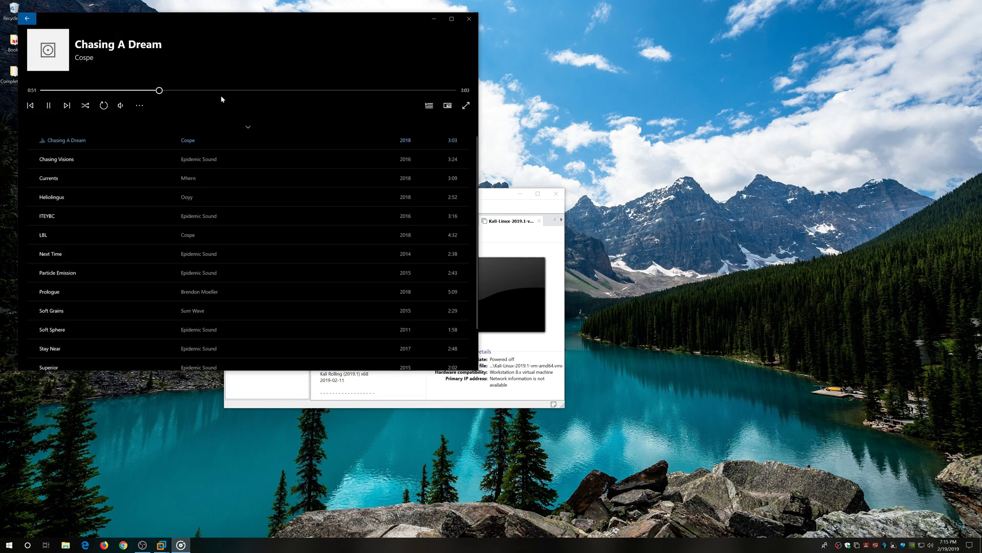
{"action": "left_click", "coordinate": [121, 105]}
{"action": "left_click", "coordinate": [109, 84]}
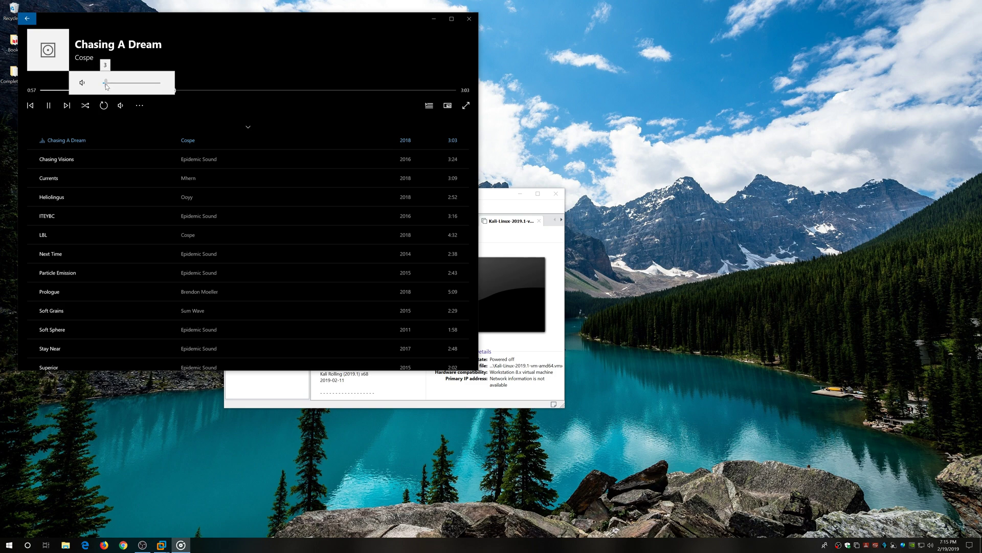
{"action": "left_click", "coordinate": [434, 19]}
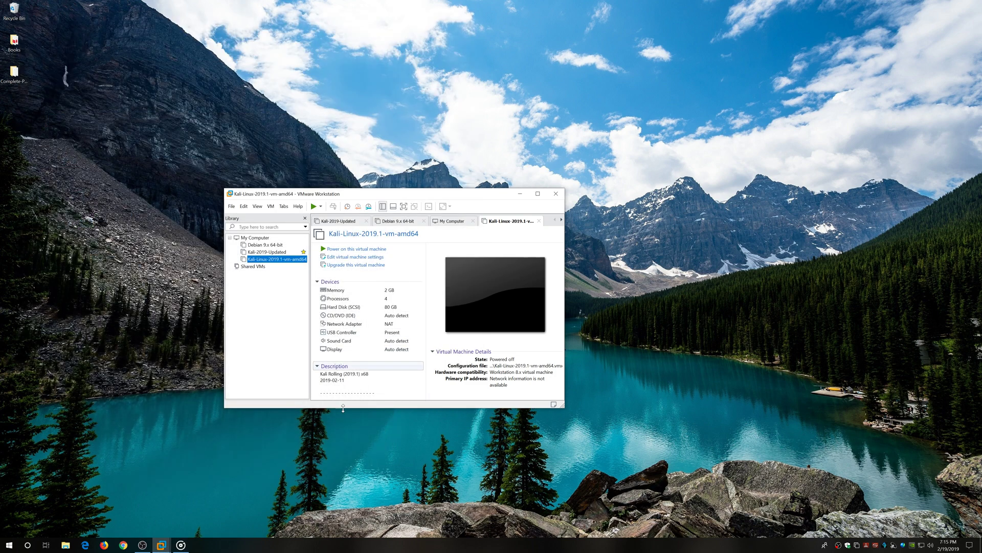
{"action": "left_click", "coordinate": [354, 258]}
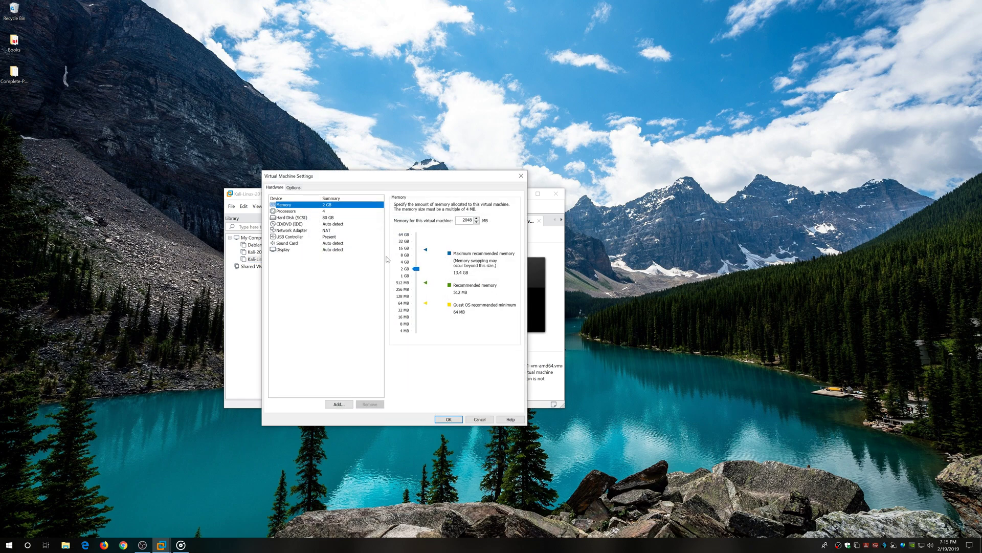
Give the VM 4 GB of memory and 1 processor with 4 cores.
{"action": "left_click_drag", "start_coordinate": [417, 270], "coordinate": [418, 263]}
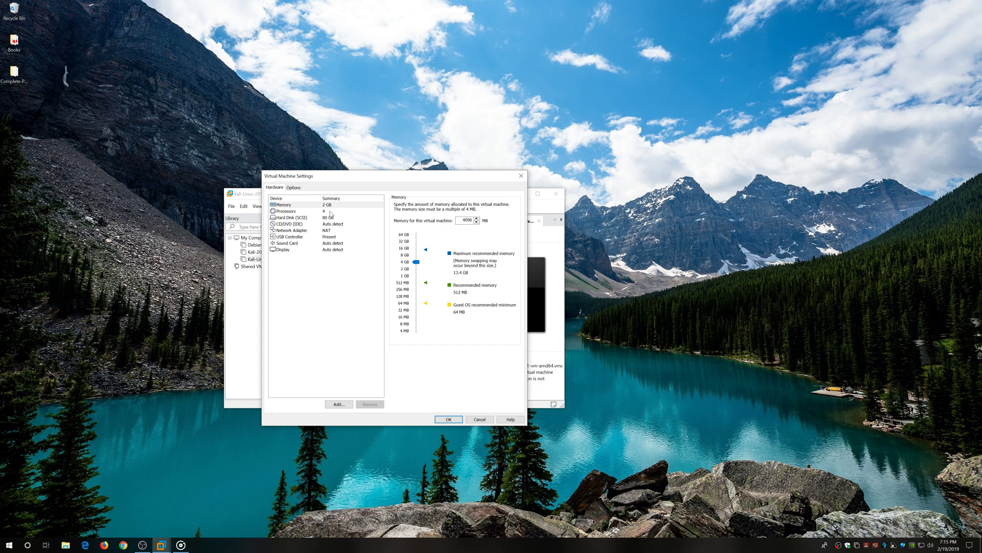
{"action": "left_click", "coordinate": [330, 214]}
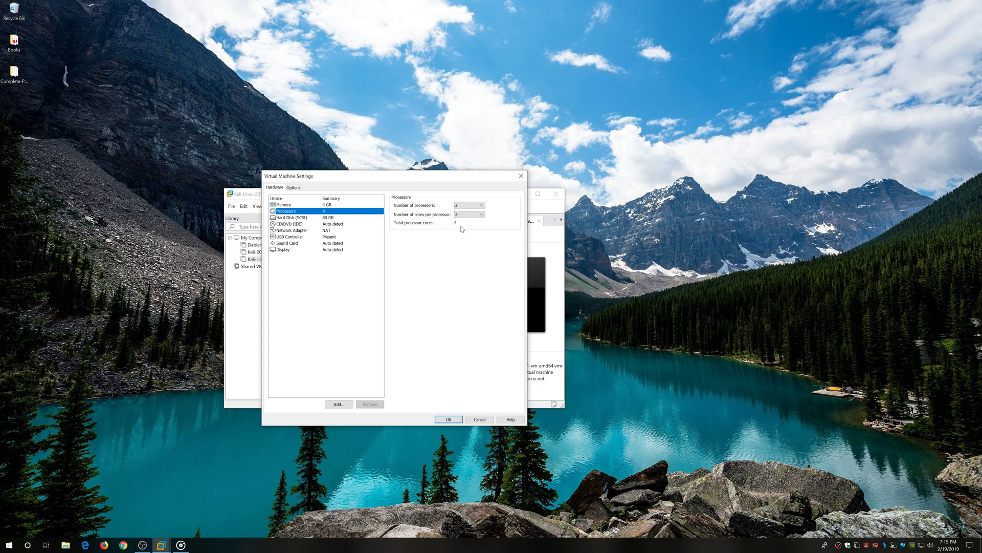
{"action": "left_click", "coordinate": [463, 206]}
{"action": "left_click", "coordinate": [461, 212]}
{"action": "left_click", "coordinate": [461, 215]}
{"action": "left_click", "coordinate": [461, 235]}
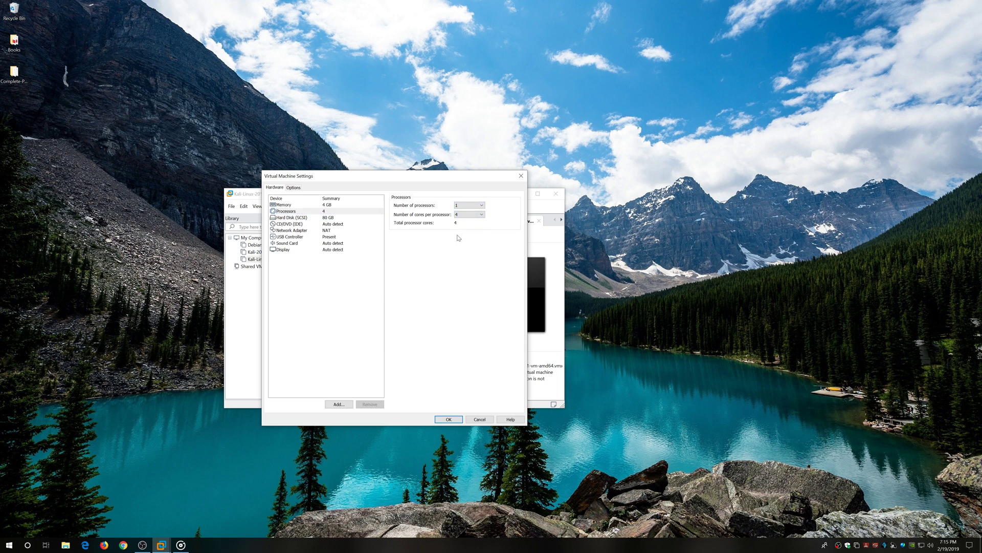
Review the network adapter, USB and display settings, then save with OK.
{"action": "left_click", "coordinate": [328, 231]}
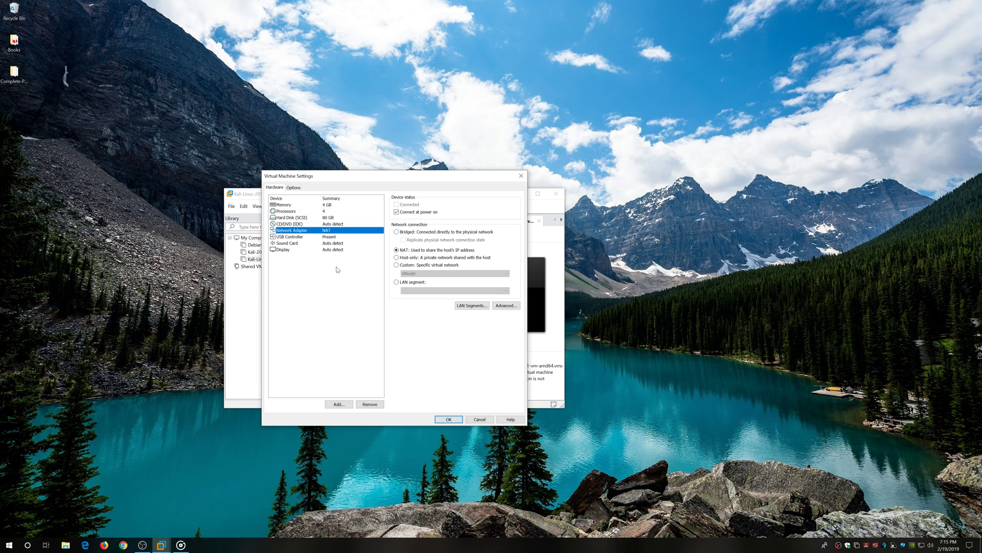
{"action": "left_click", "coordinate": [333, 237]}
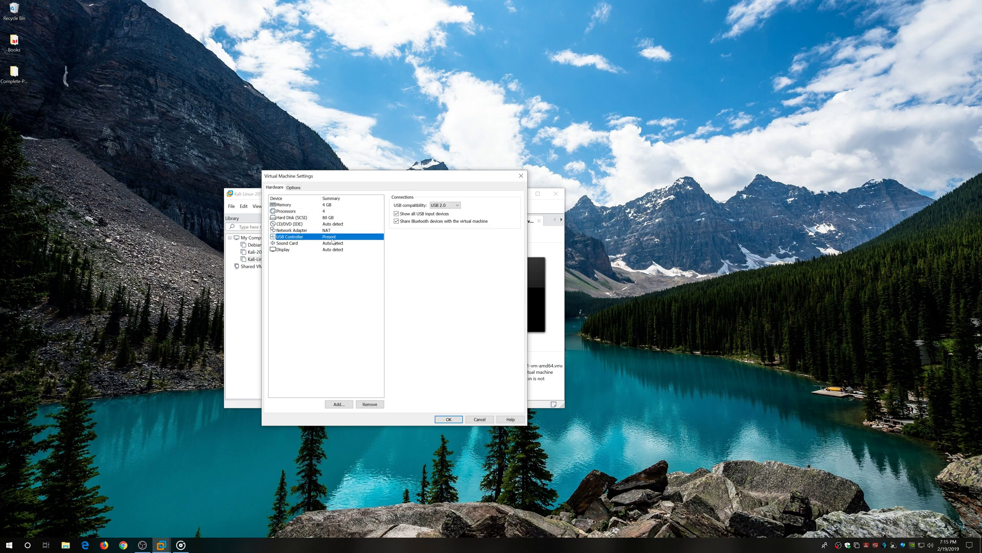
{"action": "left_click", "coordinate": [337, 250]}
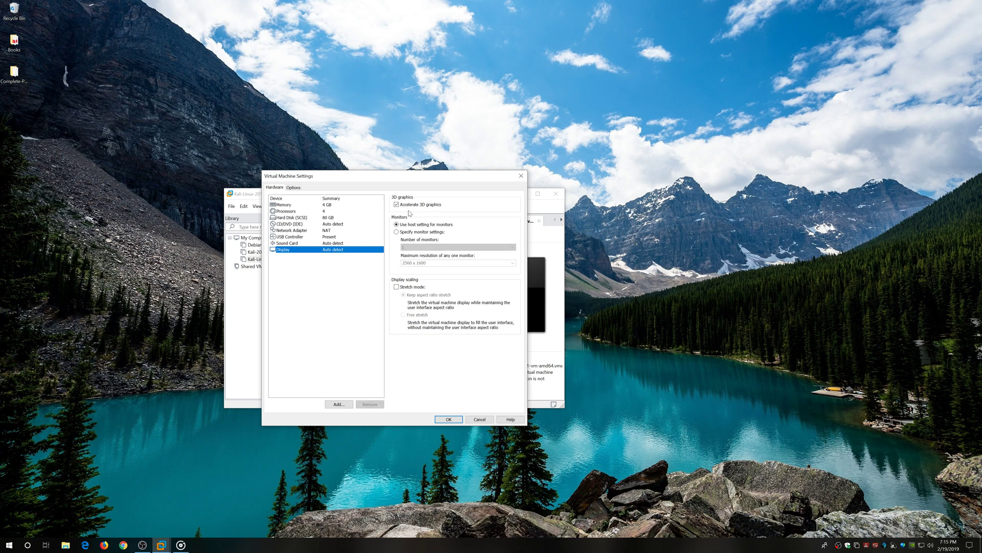
{"action": "left_click", "coordinate": [446, 419]}
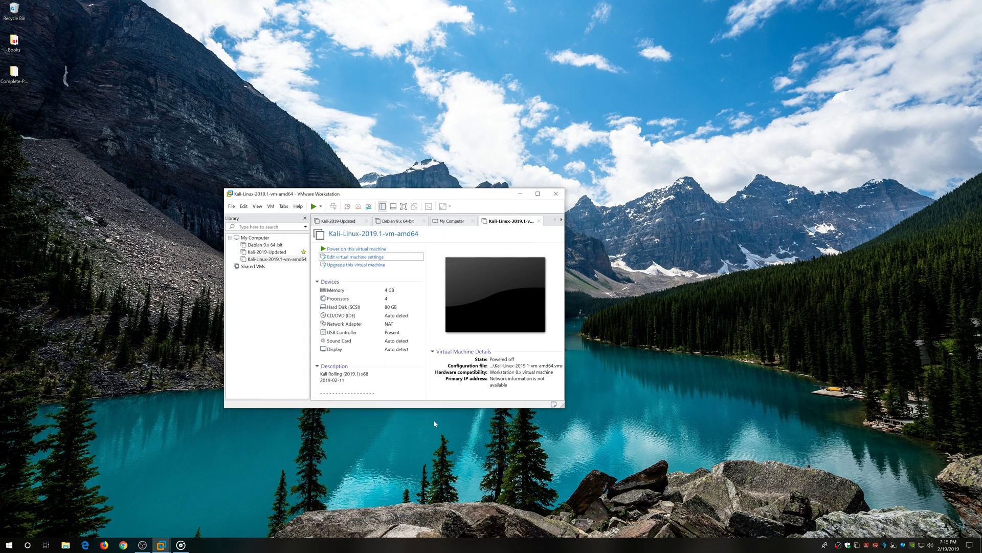
Close the Kali-2019-Updated, Debian 9.x 64-bit and My Computer tabs.
{"action": "left_click", "coordinate": [367, 221]}
{"action": "left_click", "coordinate": [363, 221]}
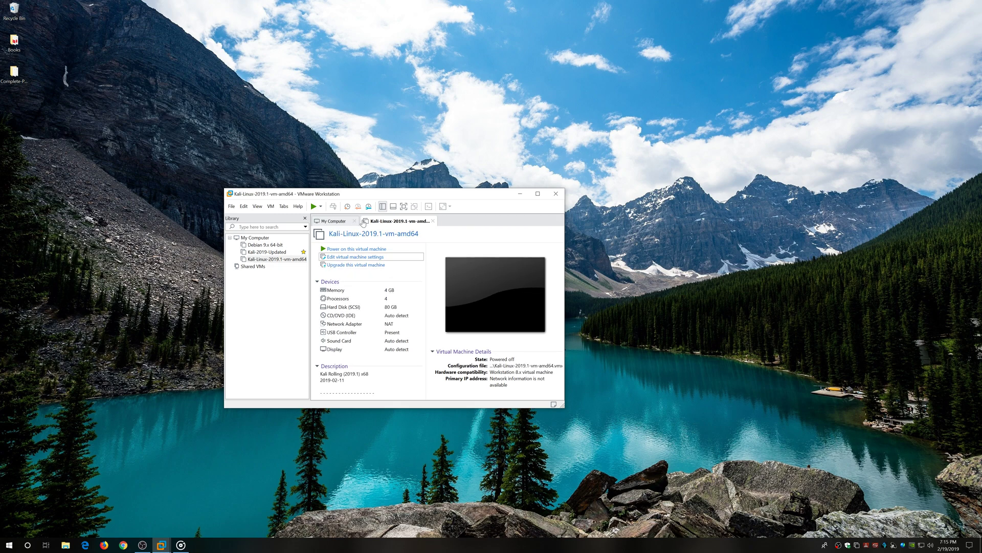
{"action": "left_click", "coordinate": [353, 221]}
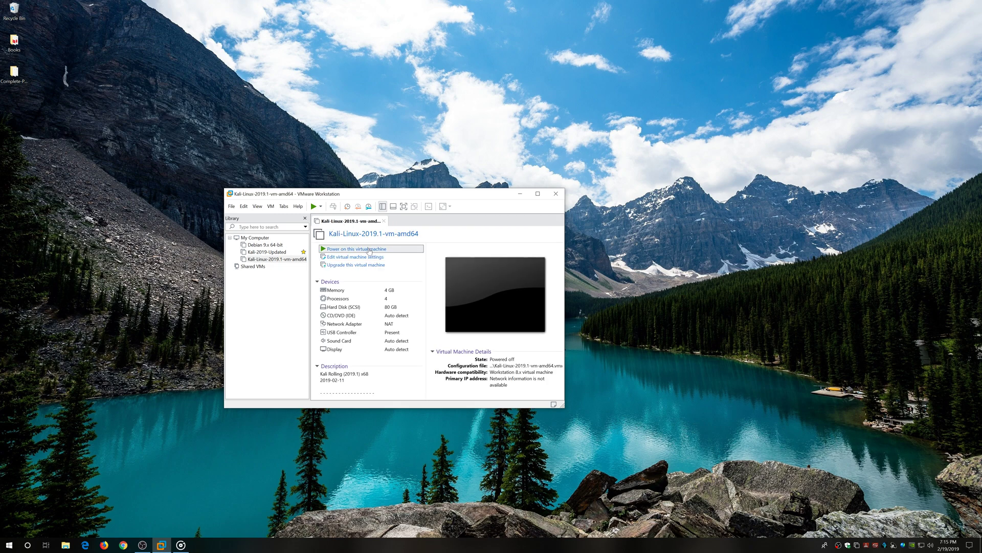
Power on the Kali VM, answer 'I Copied It', and centre the window.
{"action": "left_click", "coordinate": [356, 249]}
{"action": "left_click", "coordinate": [421, 323]}
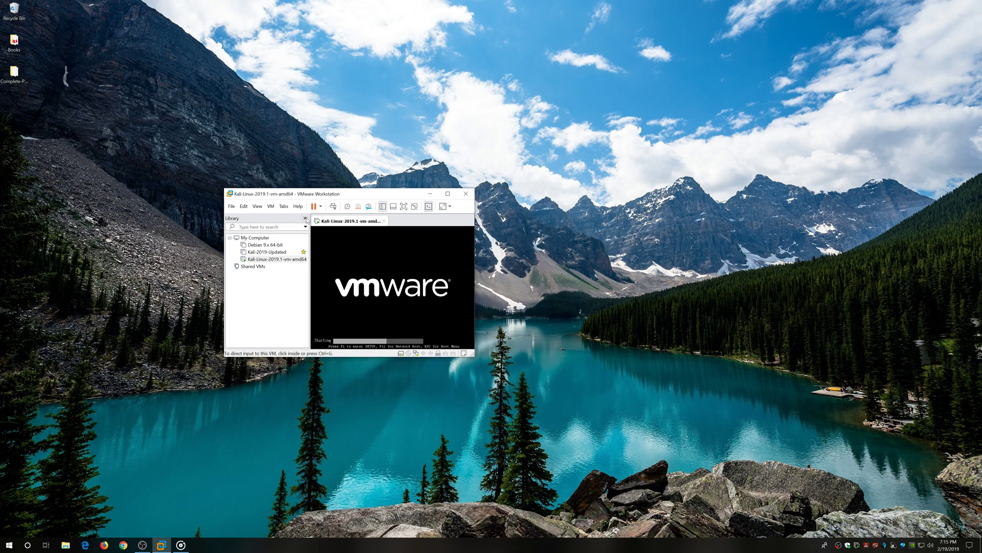
{"action": "left_click_drag", "start_coordinate": [292, 189], "coordinate": [421, 225]}
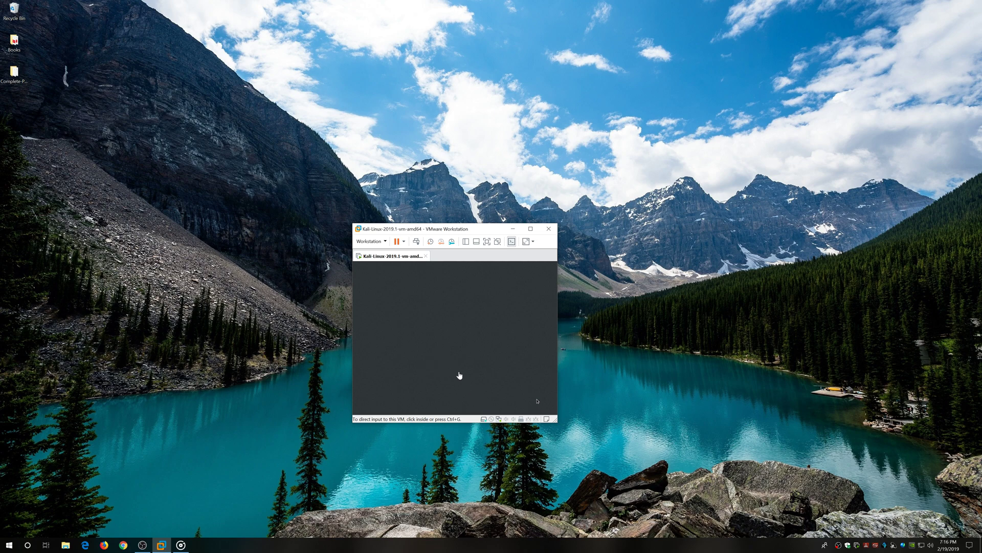
Log in to the Kali desktop as root with its password.
{"action": "left_click", "coordinate": [441, 359]}
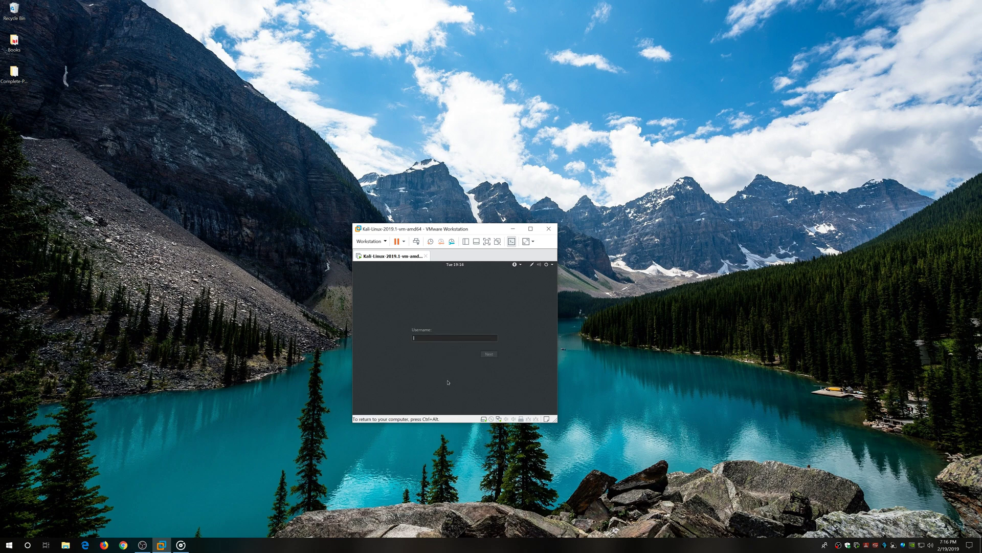
{"action": "type", "text": "root"}
{"action": "key", "text": "Return"}
{"action": "type", "text": "toor"}
{"action": "key", "text": "Return"}
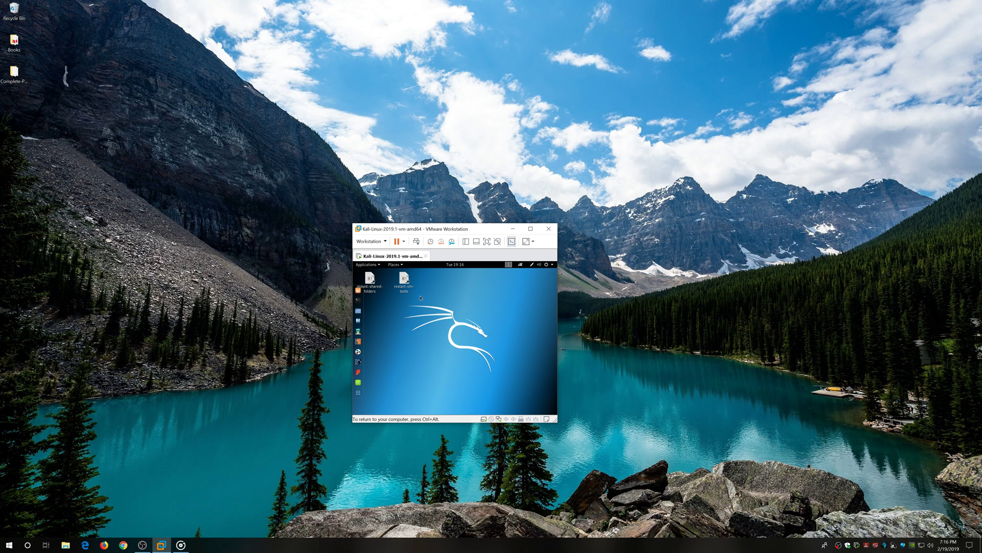
Move the mount-shared-folders desktop icon to the Trash.
{"action": "left_click", "coordinate": [370, 280]}
{"action": "right_click", "coordinate": [371, 281]}
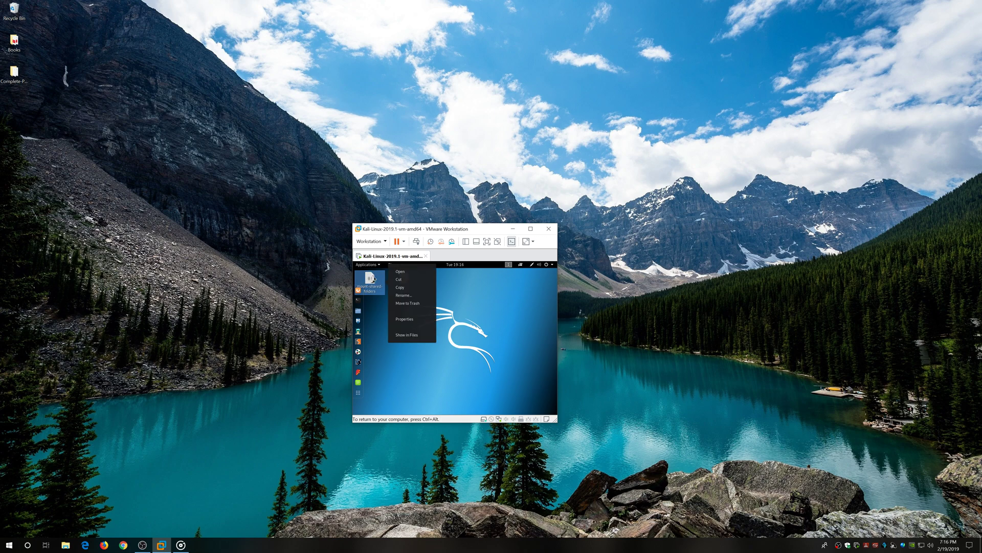
{"action": "left_click", "coordinate": [417, 304]}
Set the display resolution to 2560×1600 and keep the change.
{"action": "right_click", "coordinate": [453, 354]}
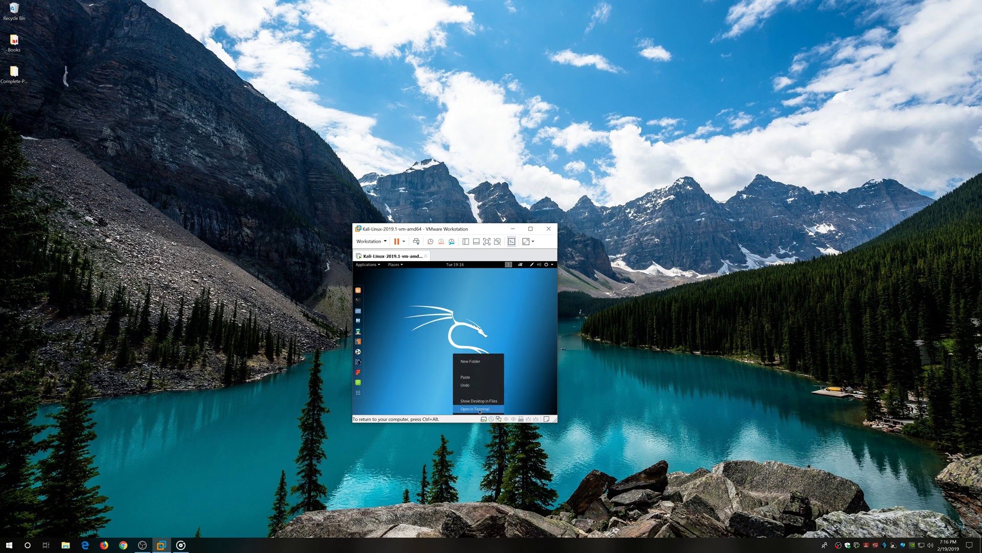
{"action": "right_click", "coordinate": [453, 321]}
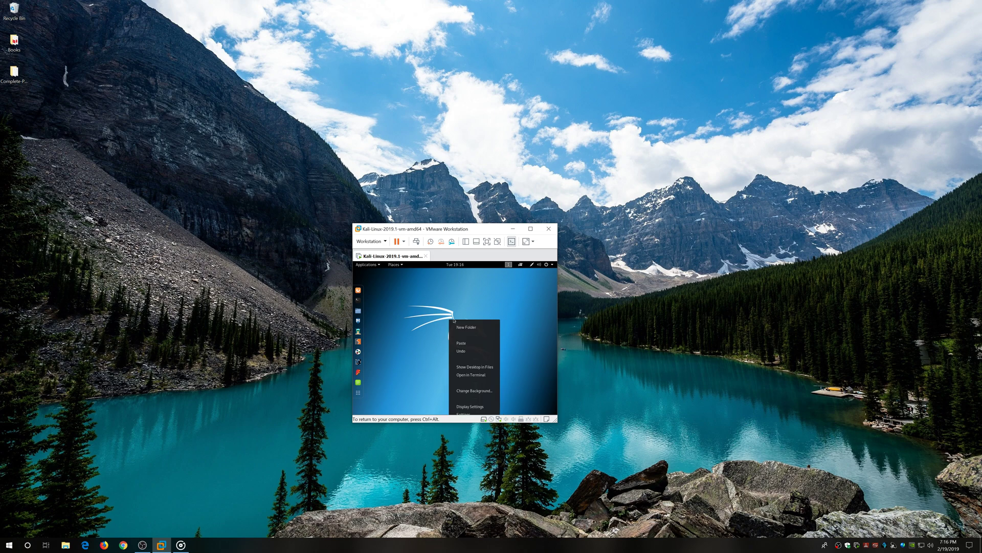
{"action": "left_click", "coordinate": [471, 406]}
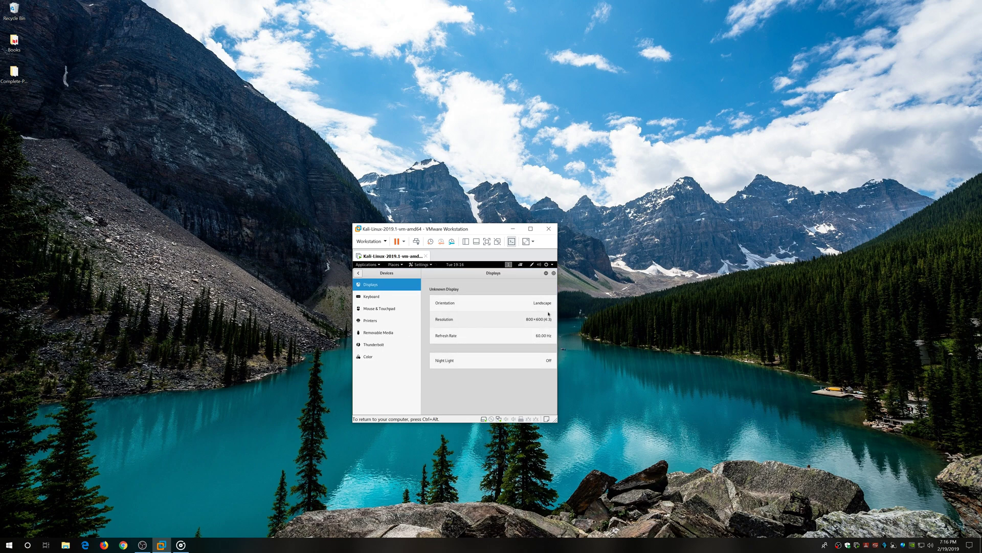
{"action": "left_click", "coordinate": [537, 321]}
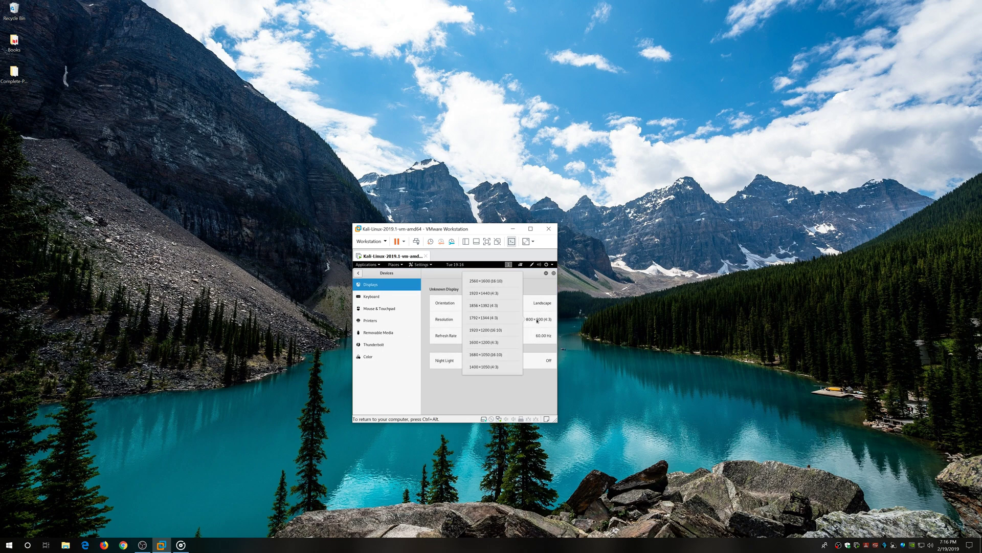
{"action": "left_click", "coordinate": [494, 281]}
{"action": "left_click", "coordinate": [552, 273]}
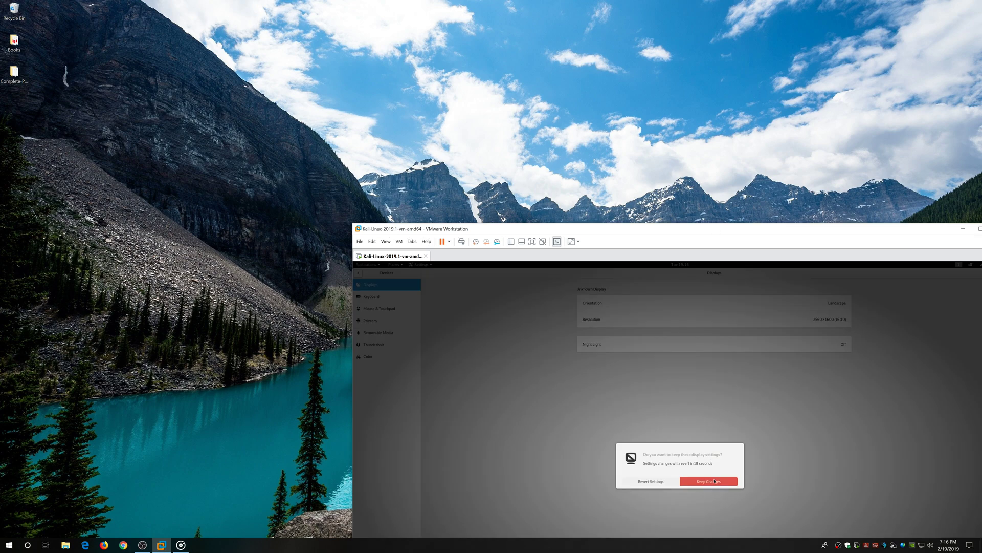
{"action": "left_click", "coordinate": [714, 481]}
{"action": "left_click_drag", "start_coordinate": [748, 231], "coordinate": [613, 53]}
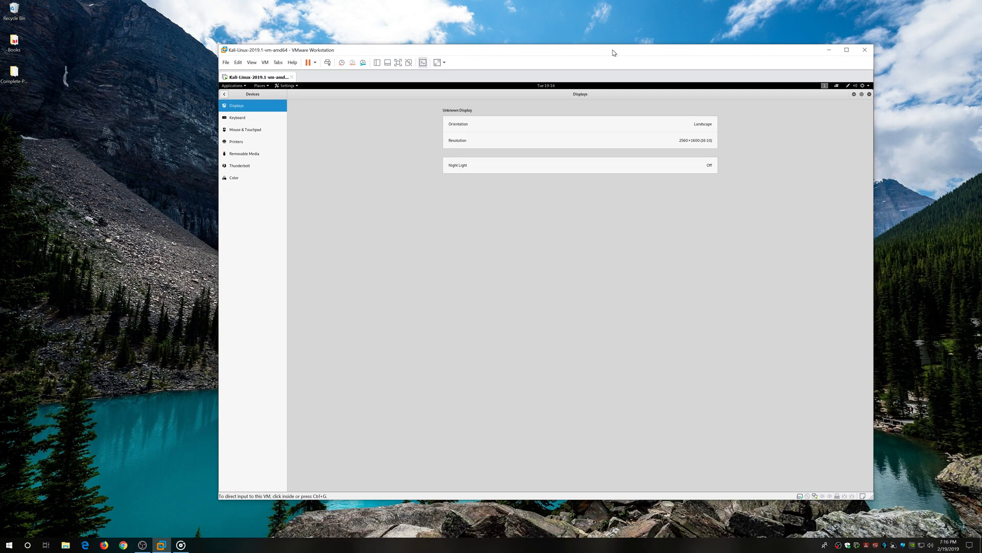
Set Blank screen to Never and turn Automatic suspend off in Power settings.
{"action": "left_click", "coordinate": [224, 94]}
{"action": "left_click", "coordinate": [235, 226]}
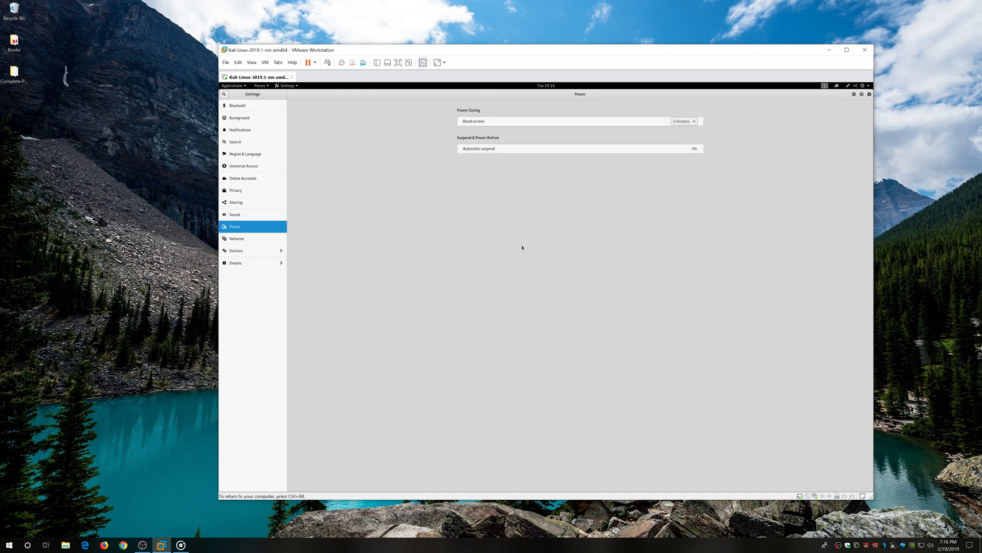
{"action": "left_click", "coordinate": [689, 123]}
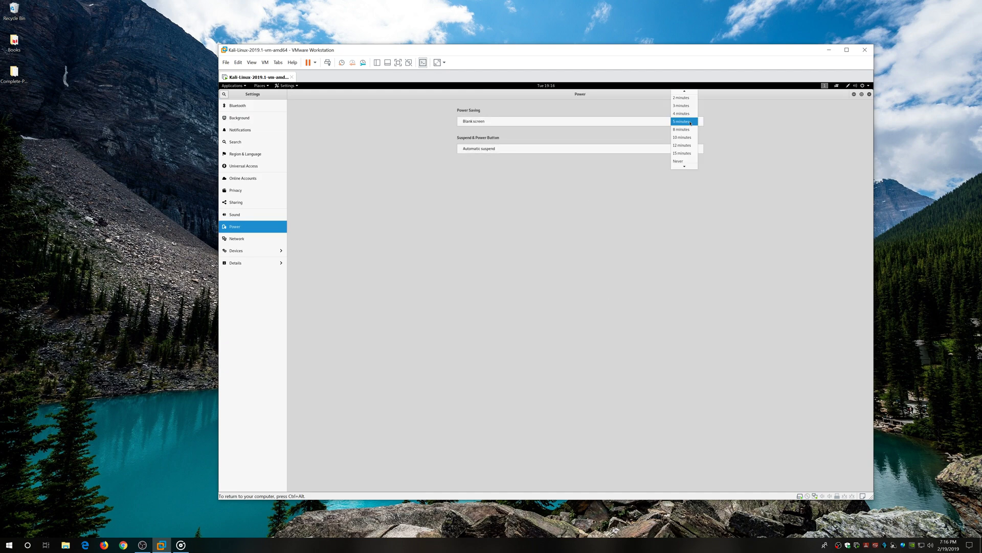
{"action": "left_click", "coordinate": [682, 163]}
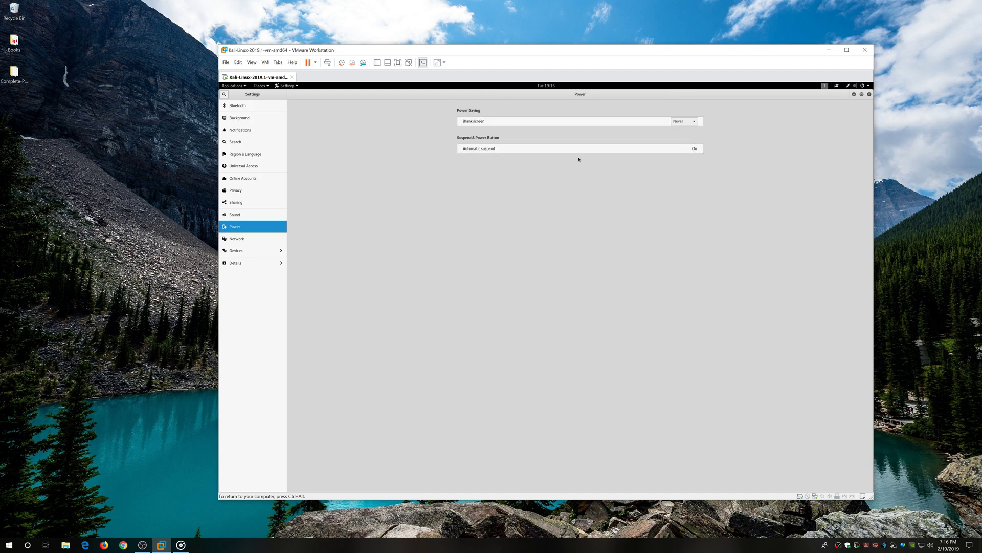
{"action": "left_click", "coordinate": [694, 148]}
{"action": "left_click", "coordinate": [574, 293]}
{"action": "left_click", "coordinate": [579, 274]}
{"action": "left_click", "coordinate": [870, 95]}
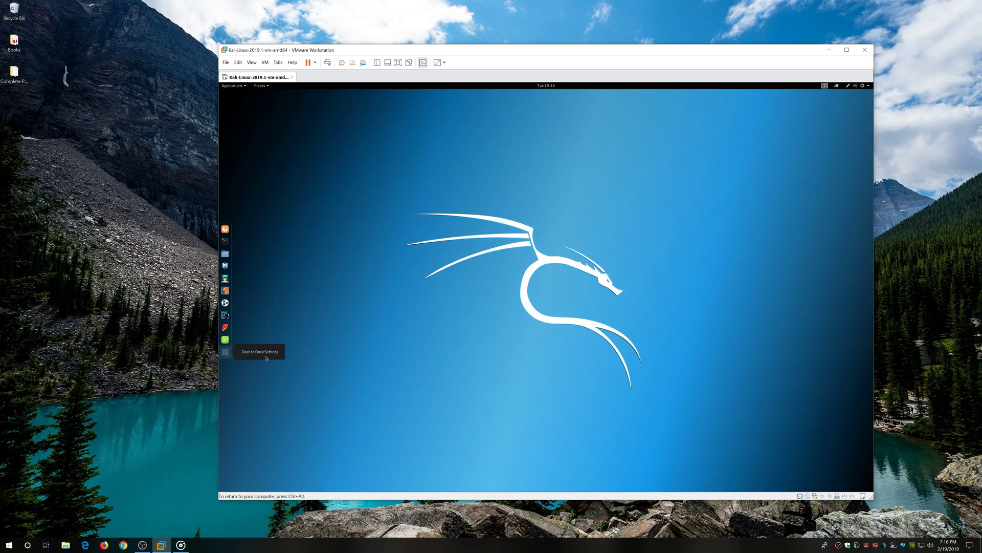
Move the dock to the bottom edge with a 48 px icon size.
{"action": "left_click", "coordinate": [265, 354]}
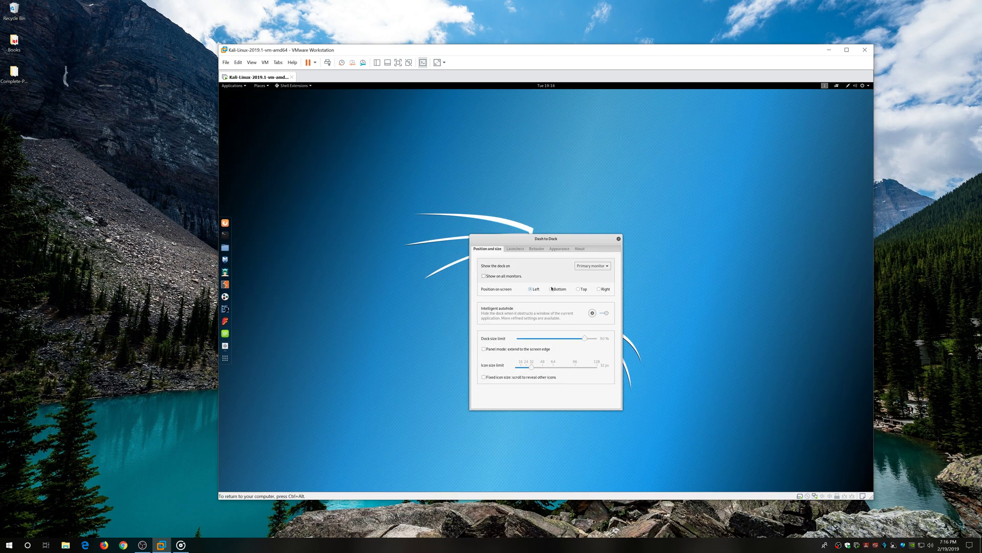
{"action": "left_click", "coordinate": [551, 289]}
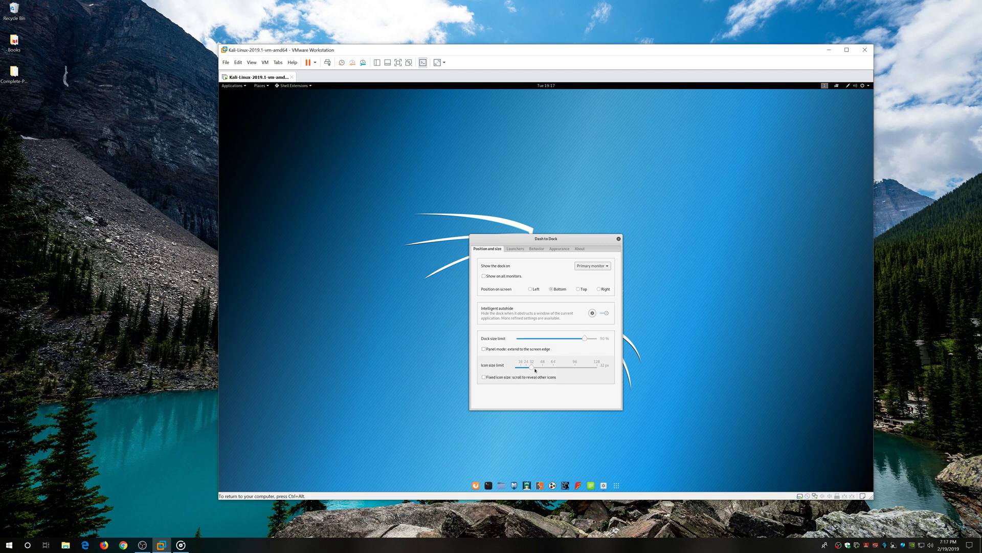
{"action": "left_click_drag", "start_coordinate": [531, 368], "coordinate": [543, 369]}
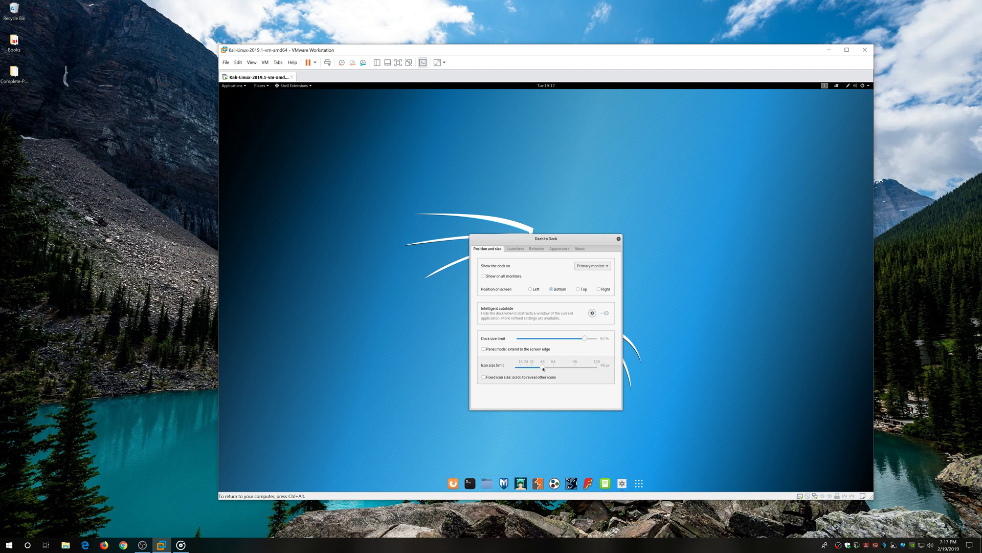
Set the dock opacity to Adaptive and bring up the applications overview.
{"action": "left_click", "coordinate": [515, 249]}
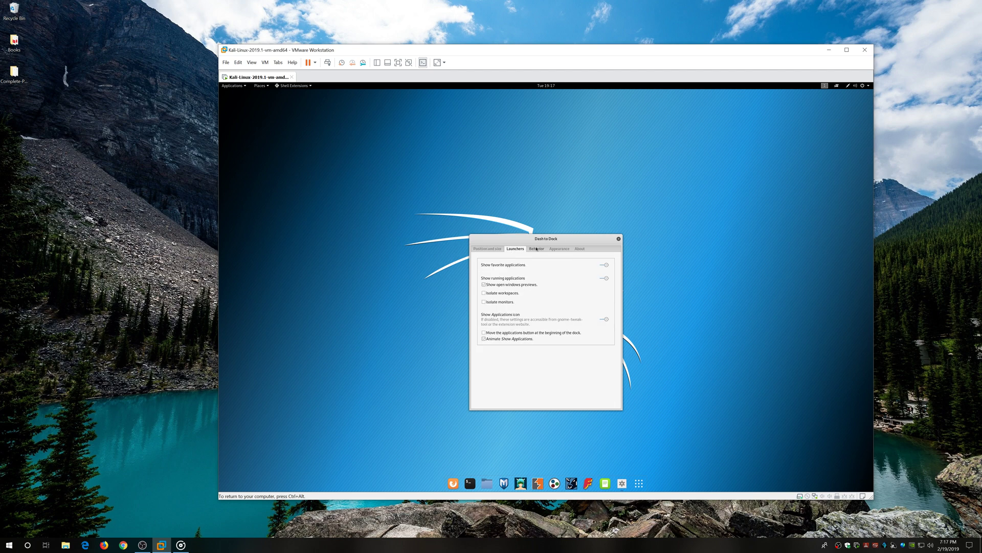
{"action": "left_click", "coordinate": [537, 249]}
{"action": "left_click", "coordinate": [559, 249]}
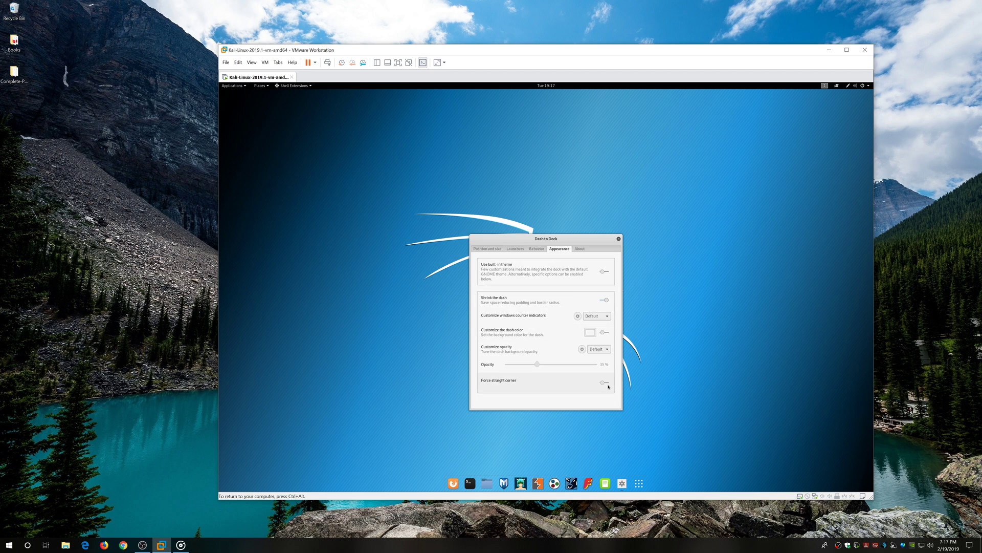
{"action": "left_click", "coordinate": [599, 349]}
{"action": "left_click", "coordinate": [602, 365]}
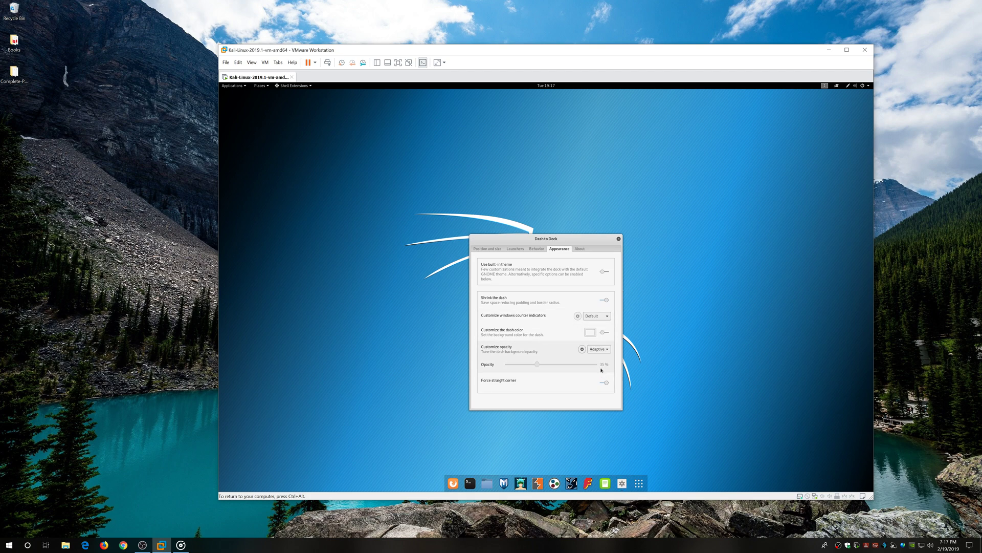
{"action": "left_click", "coordinate": [619, 238]}
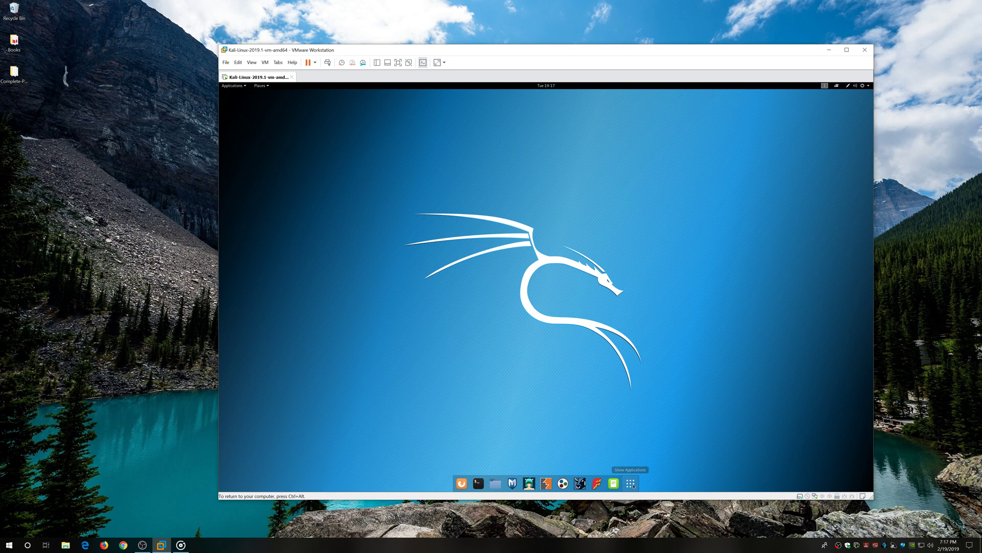
{"action": "left_click", "coordinate": [630, 482]}
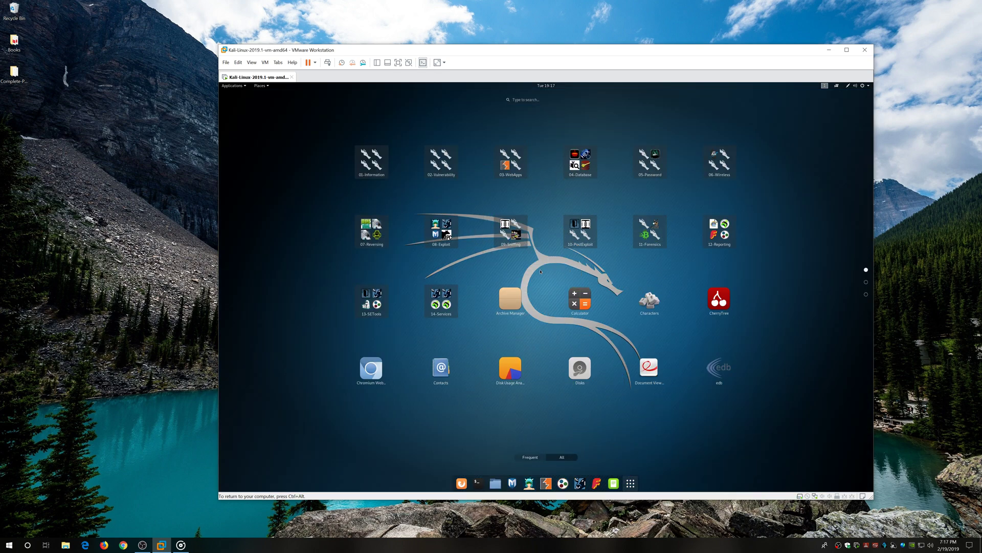
Launch Tweaks and set the interface and document text fonts to size 12.
{"action": "scroll", "coordinate": [512, 307], "scroll_direction": "down", "scroll_amount": 2}
{"action": "left_click", "coordinate": [440, 230]}
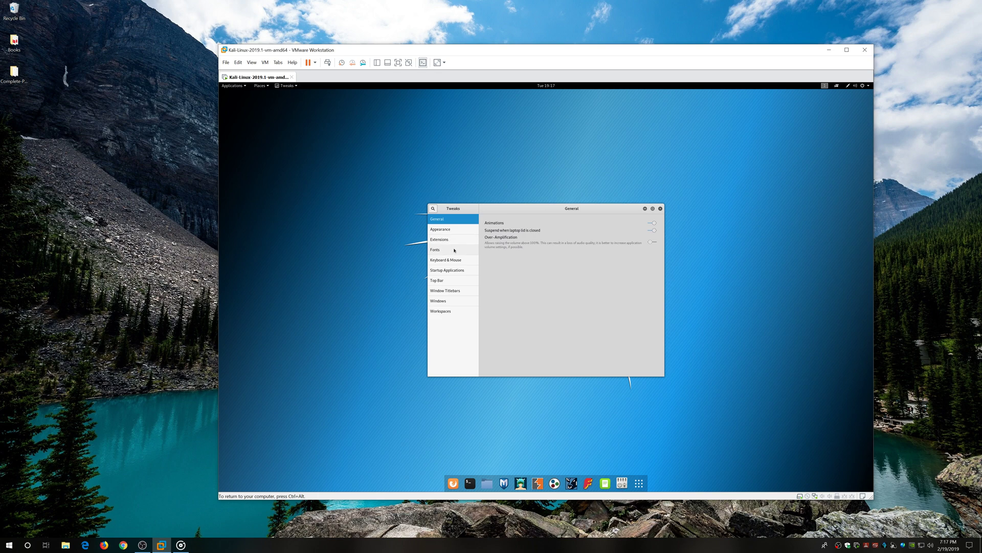
{"action": "left_click", "coordinate": [457, 250]}
{"action": "left_click", "coordinate": [653, 227]}
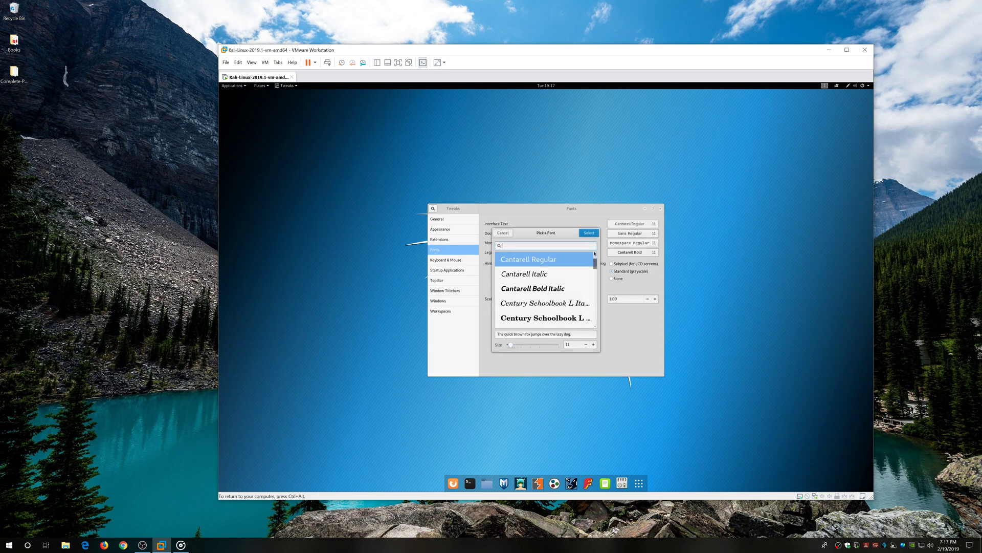
{"action": "left_click", "coordinate": [594, 345]}
{"action": "left_click", "coordinate": [588, 233]}
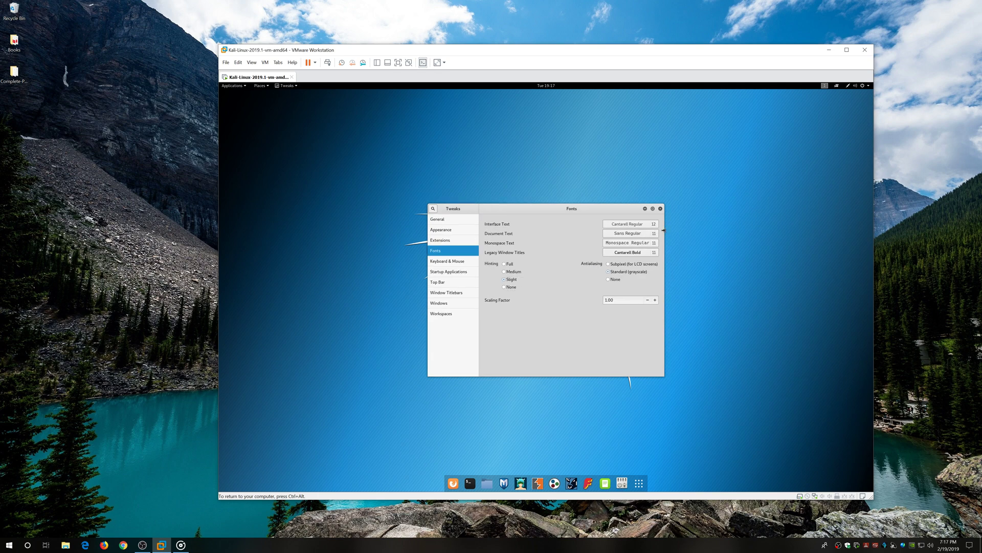
{"action": "left_click", "coordinate": [655, 235]}
{"action": "left_click", "coordinate": [594, 344]}
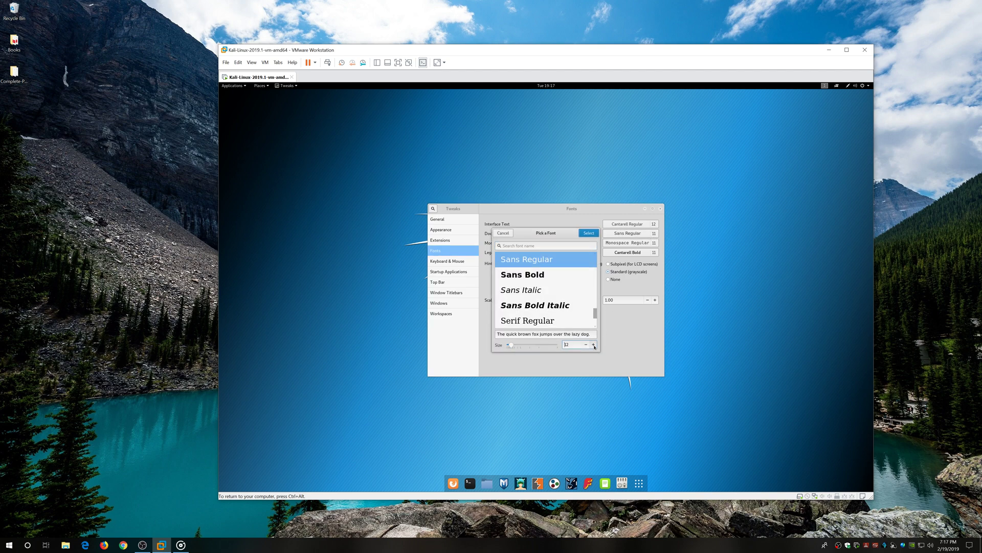
{"action": "left_click", "coordinate": [589, 235]}
Set the monospace and legacy window title fonts to size 12.
{"action": "left_click", "coordinate": [654, 244]}
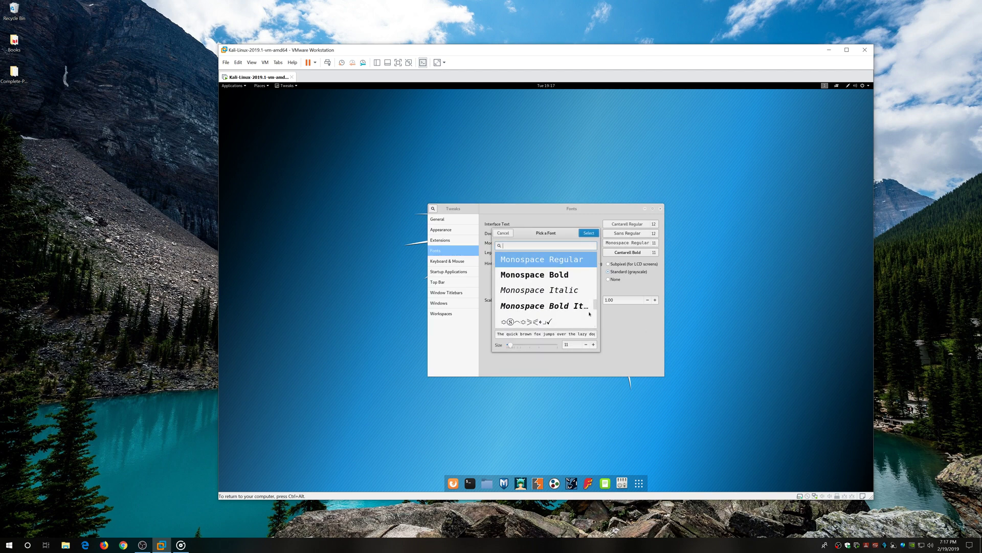
{"action": "left_click", "coordinate": [594, 344]}
{"action": "left_click", "coordinate": [589, 234]}
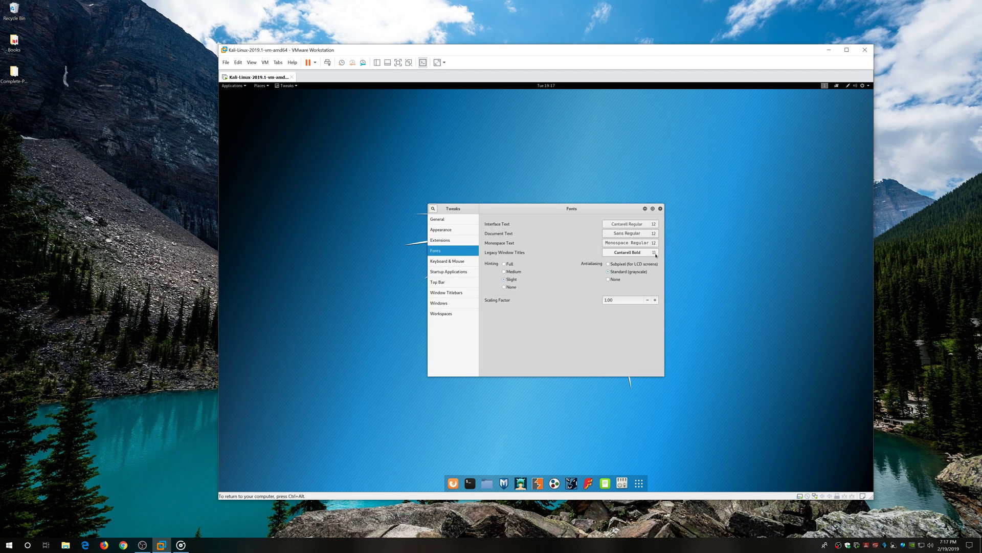
{"action": "left_click", "coordinate": [655, 252]}
{"action": "left_click", "coordinate": [594, 345]}
{"action": "left_click", "coordinate": [589, 234]}
Raise the font scaling factor to 1.15 and close Tweaks.
{"action": "left_click", "coordinate": [655, 301]}
{"action": "left_click", "coordinate": [655, 300]}
{"action": "left_click", "coordinate": [655, 301]}
{"action": "left_click", "coordinate": [656, 301]}
{"action": "left_click", "coordinate": [655, 301]}
{"action": "left_click", "coordinate": [656, 302]}
{"action": "left_click", "coordinate": [656, 302]}
{"action": "left_click", "coordinate": [656, 302]}
{"action": "left_click", "coordinate": [655, 301]}
{"action": "left_click", "coordinate": [655, 301]}
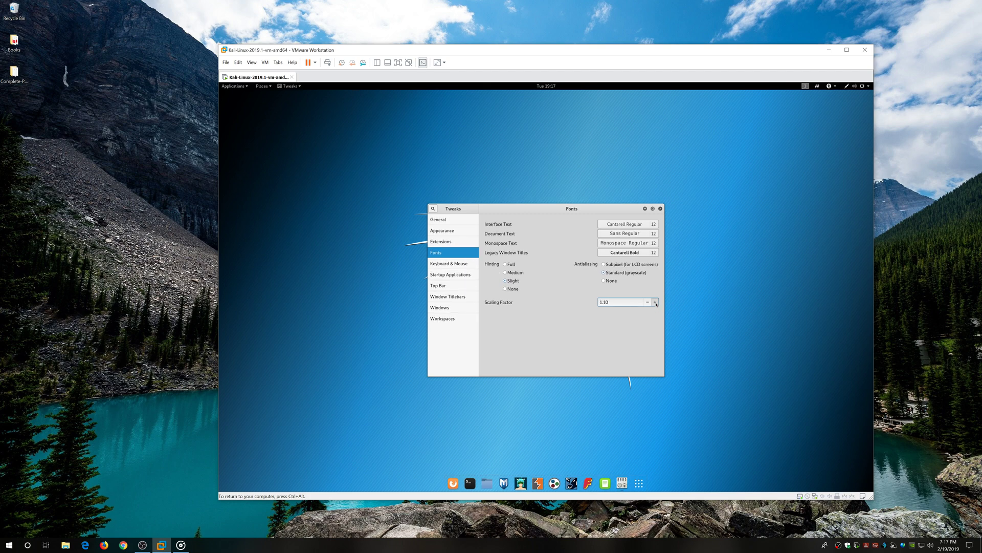
{"action": "left_click", "coordinate": [655, 301]}
{"action": "left_click", "coordinate": [655, 302]}
{"action": "left_click", "coordinate": [655, 302]}
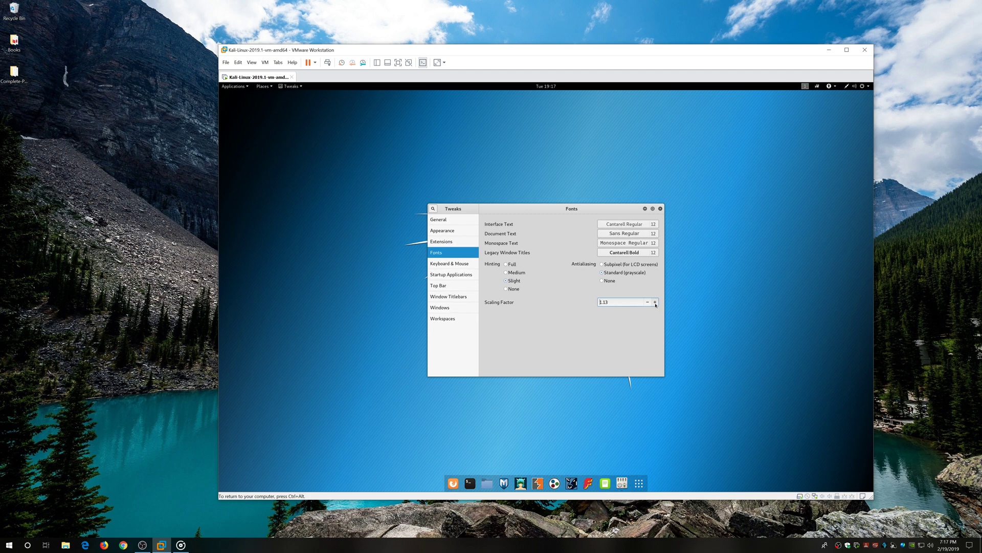
{"action": "left_click", "coordinate": [655, 302]}
{"action": "left_click", "coordinate": [656, 302]}
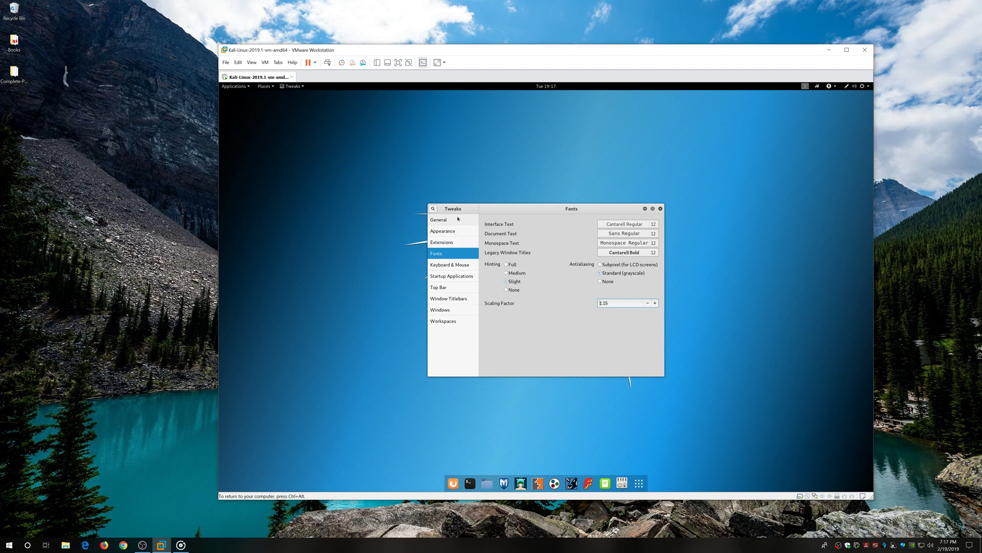
{"action": "left_click", "coordinate": [439, 219]}
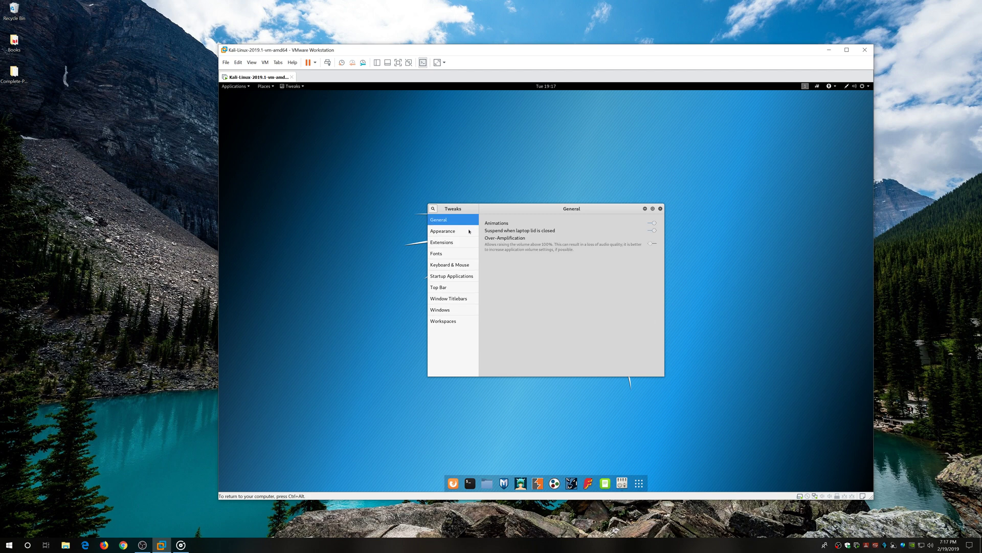
{"action": "left_click", "coordinate": [660, 209]}
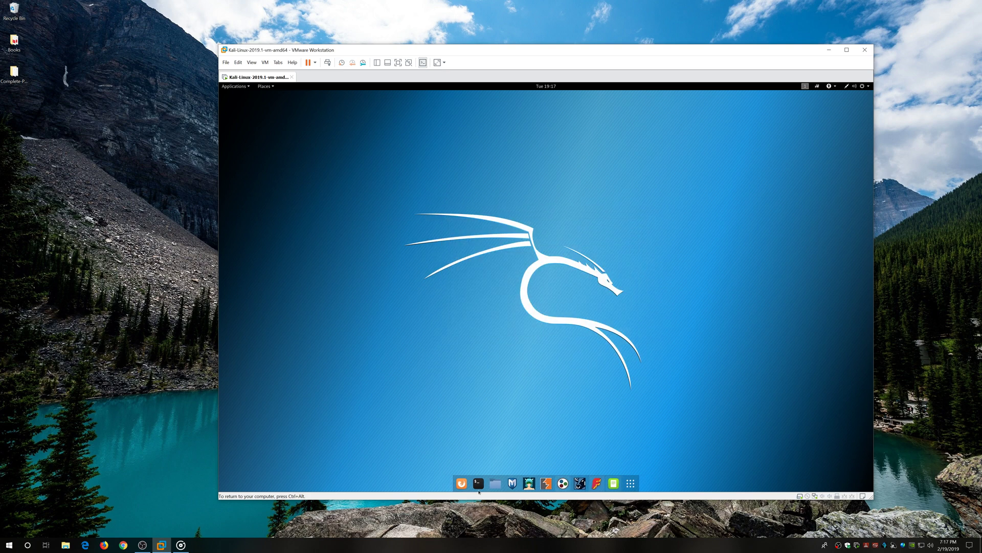
Open Files at Home and set the icon zoom to 67%.
{"action": "left_click", "coordinate": [503, 482]}
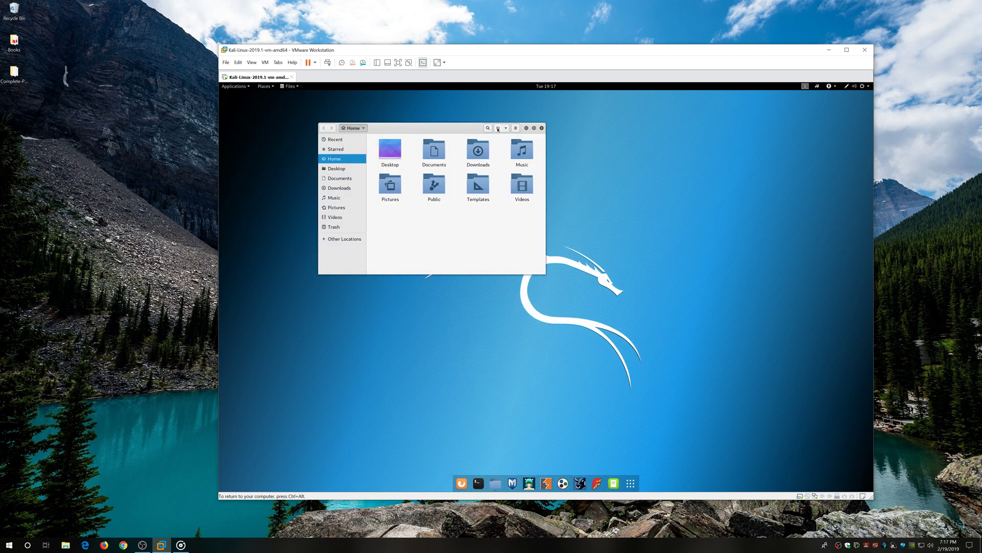
{"action": "left_click", "coordinate": [506, 129]}
{"action": "left_click", "coordinate": [488, 144]}
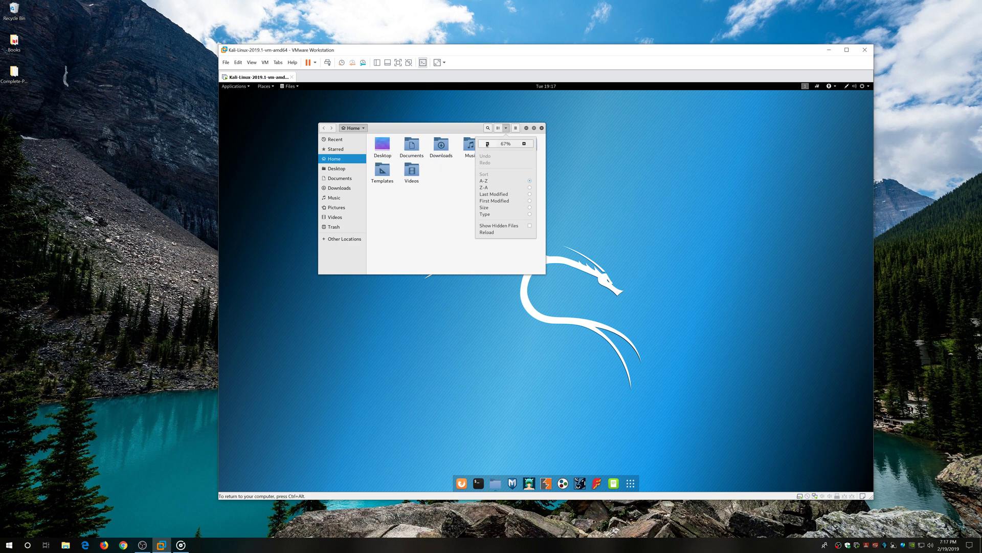
{"action": "left_click", "coordinate": [505, 131]}
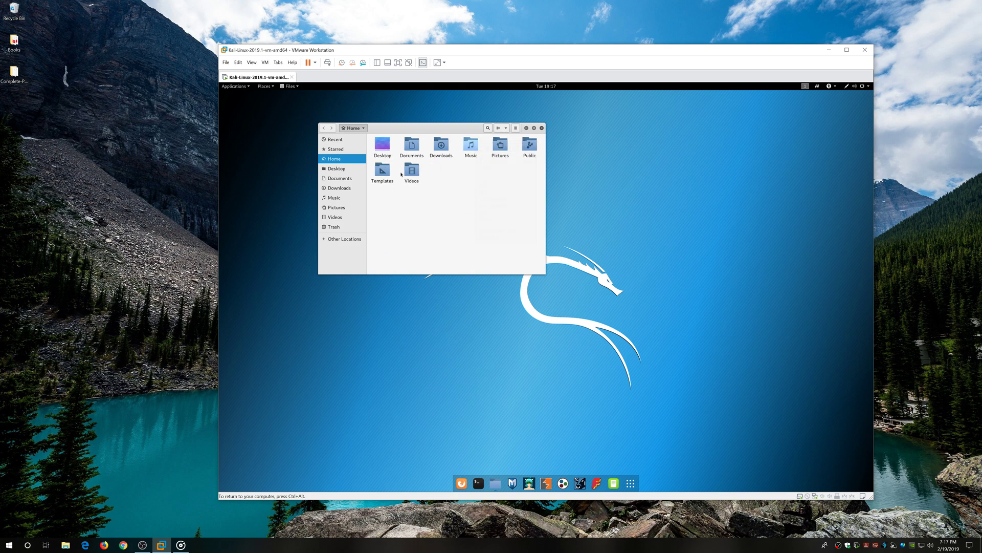
Empty the Trash, confirming permanent deletion.
{"action": "right_click", "coordinate": [341, 227]}
{"action": "left_click", "coordinate": [350, 212]}
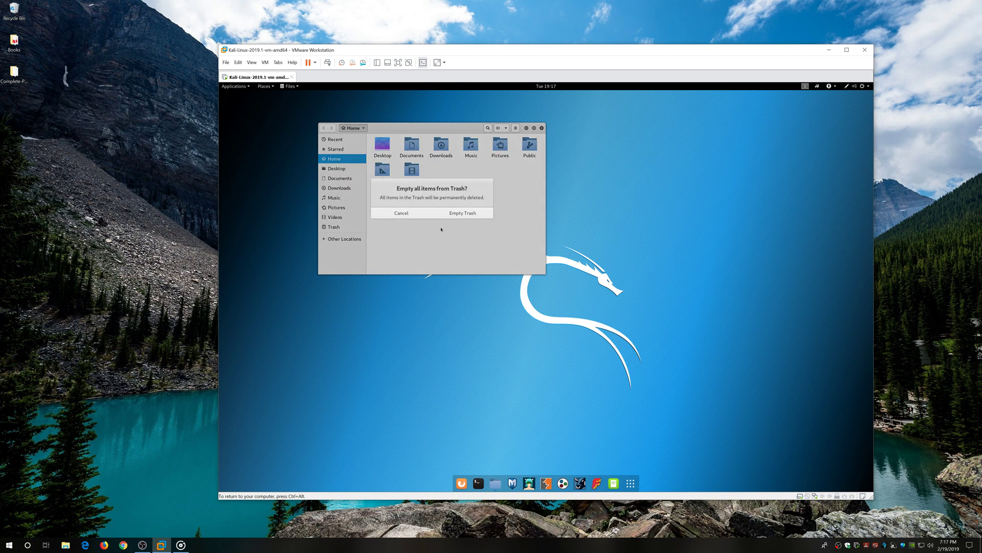
{"action": "left_click", "coordinate": [463, 212]}
Browse Other Locations and the Documents folder, then close Files.
{"action": "left_click_drag", "start_coordinate": [456, 130], "coordinate": [489, 187]}
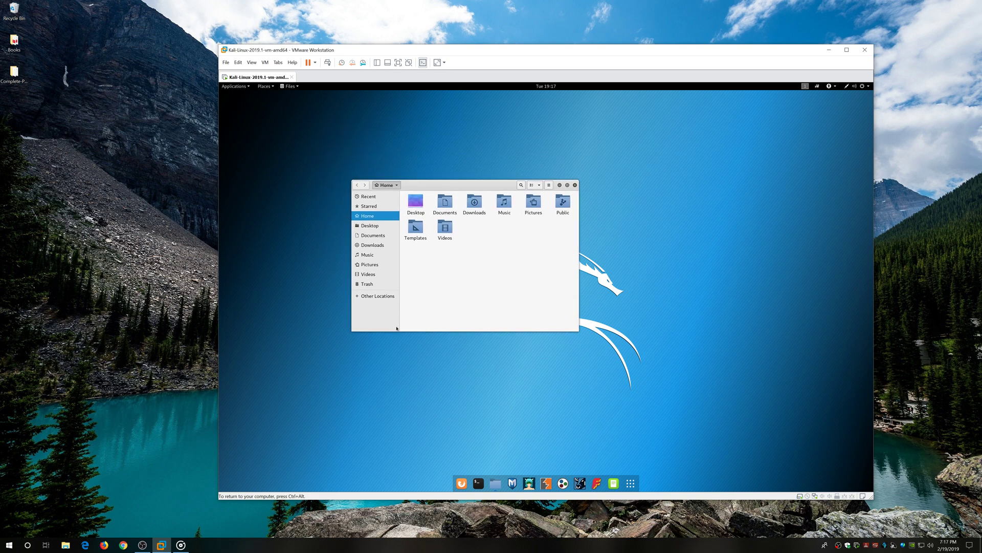
{"action": "left_click", "coordinate": [383, 297]}
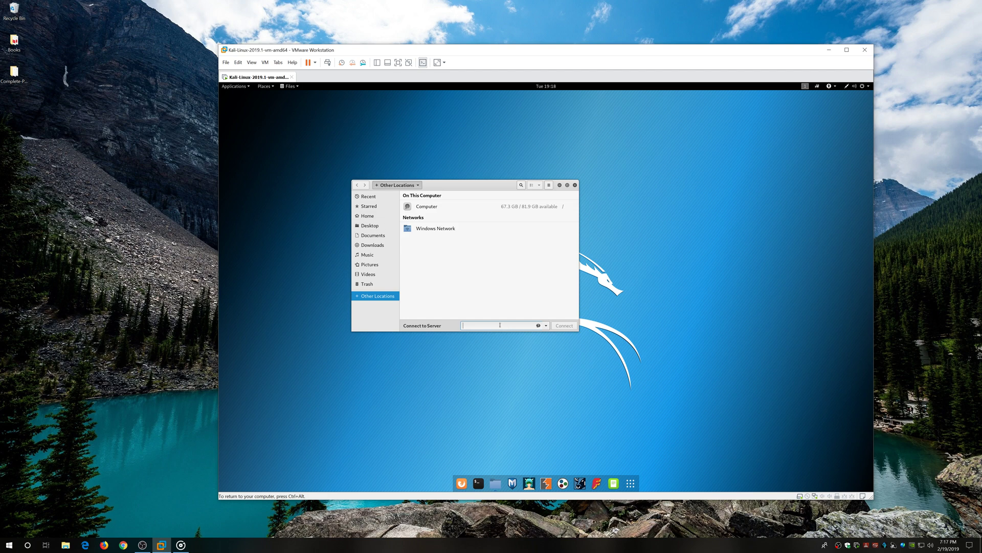
{"action": "left_click", "coordinate": [367, 236]}
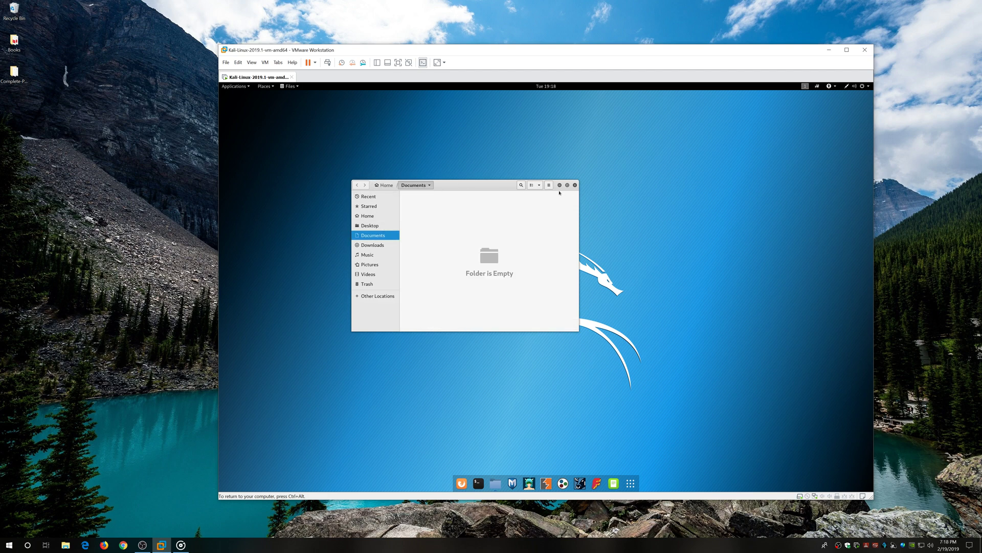
{"action": "left_click", "coordinate": [575, 185]}
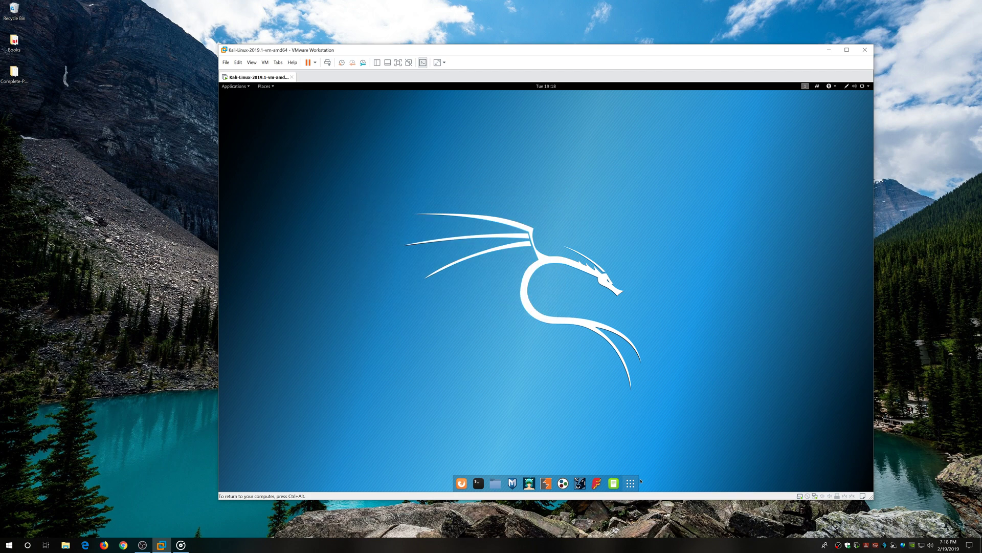
Run 'apt-get update && apt-get upgrade -y' in a centred root terminal.
{"action": "left_click", "coordinate": [478, 483]}
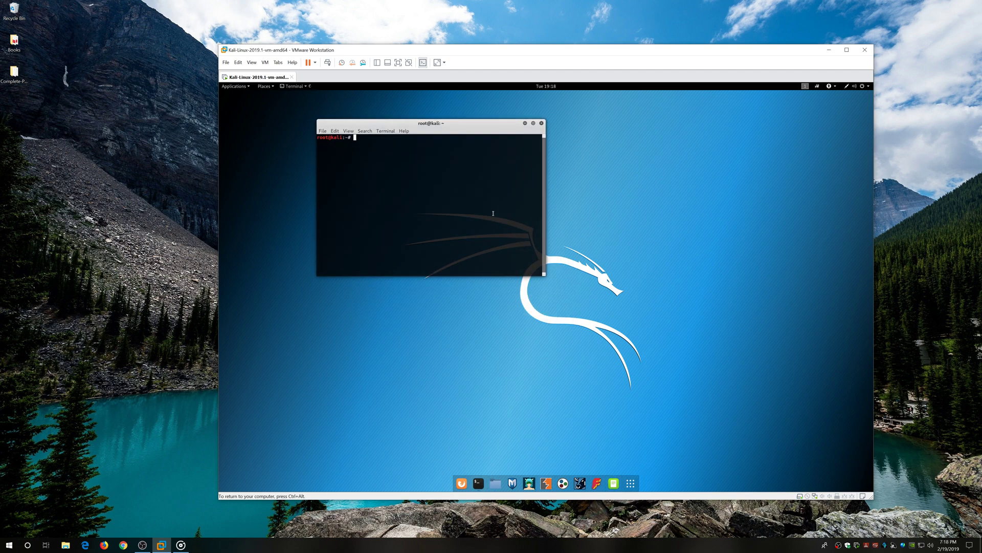
{"action": "left_click_drag", "start_coordinate": [460, 126], "coordinate": [568, 231]}
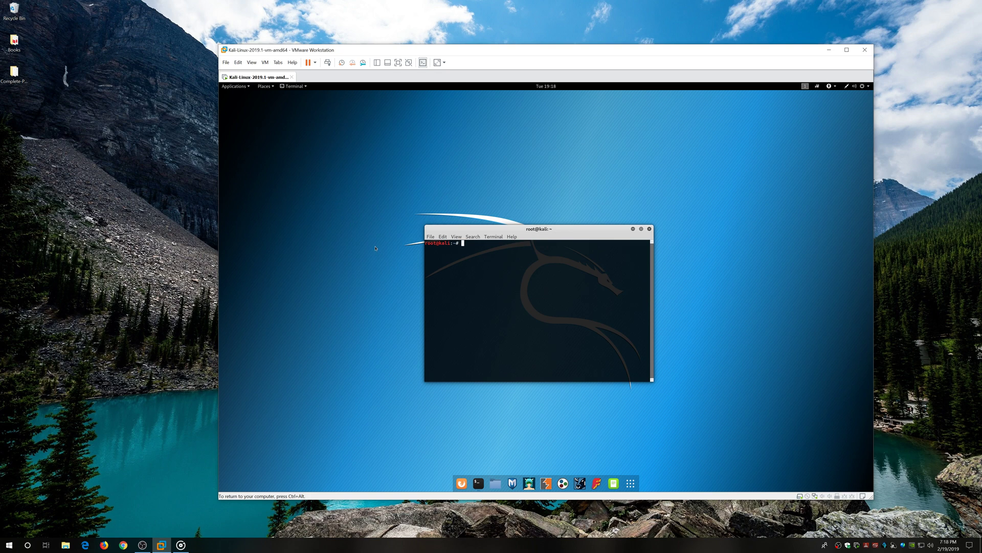
{"action": "type", "text": "apt-get update && apt-get upgrade -y"}
{"action": "key", "text": "Return"}
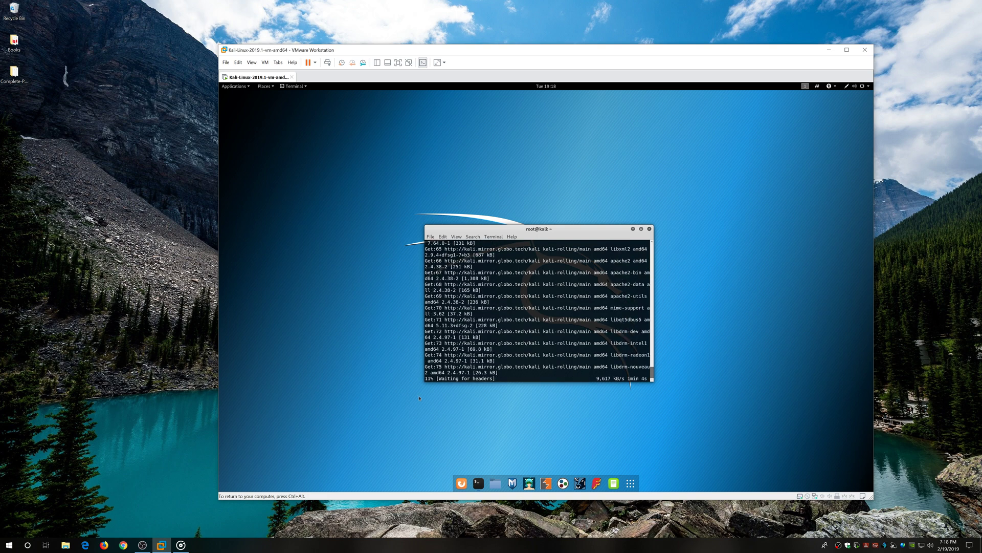
{"action": "left_click", "coordinate": [869, 86]}
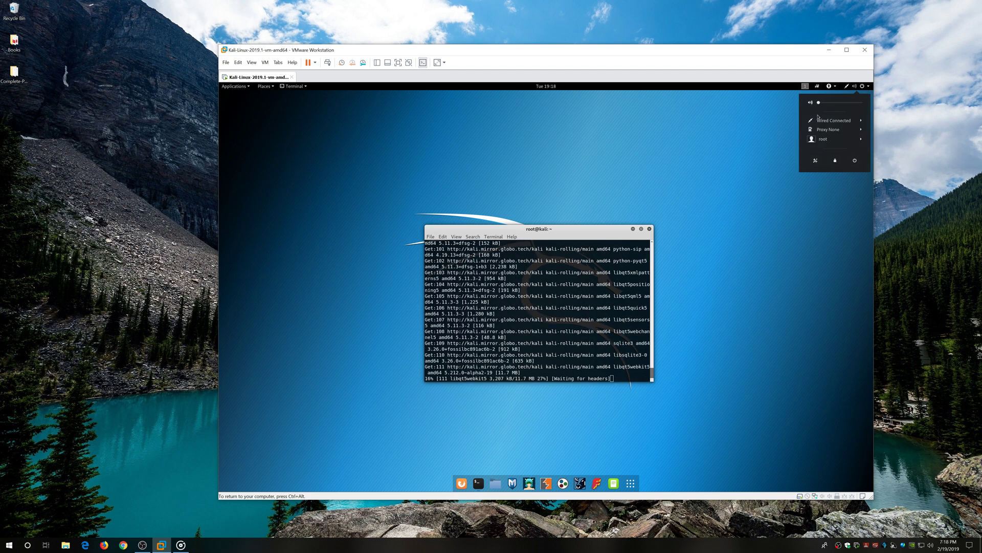
View the About details (GNOME 3.30.2, 3.8 GiB memory), close Settings, and reposition the terminal.
{"action": "left_click", "coordinate": [815, 160]}
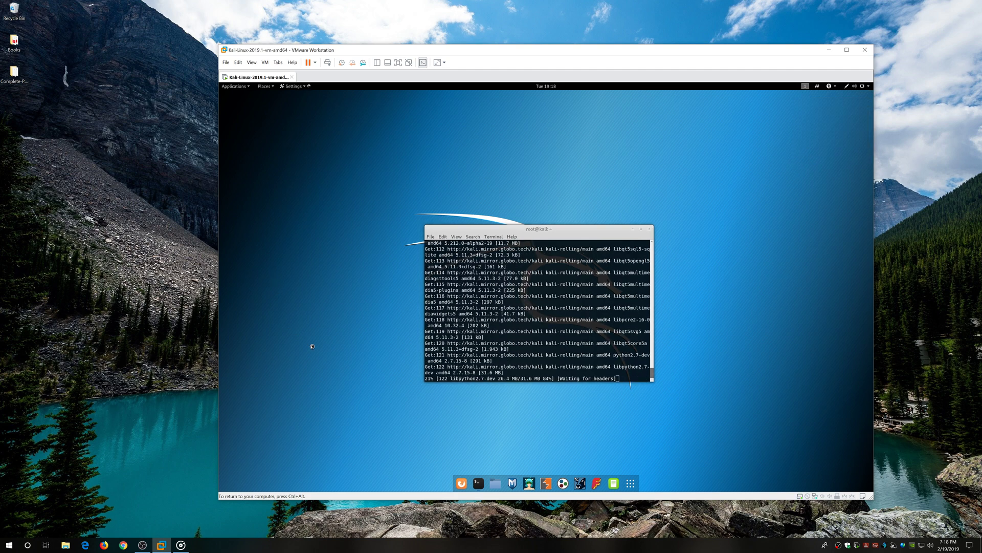
{"action": "scroll", "coordinate": [465, 358], "scroll_direction": "down", "scroll_amount": 2}
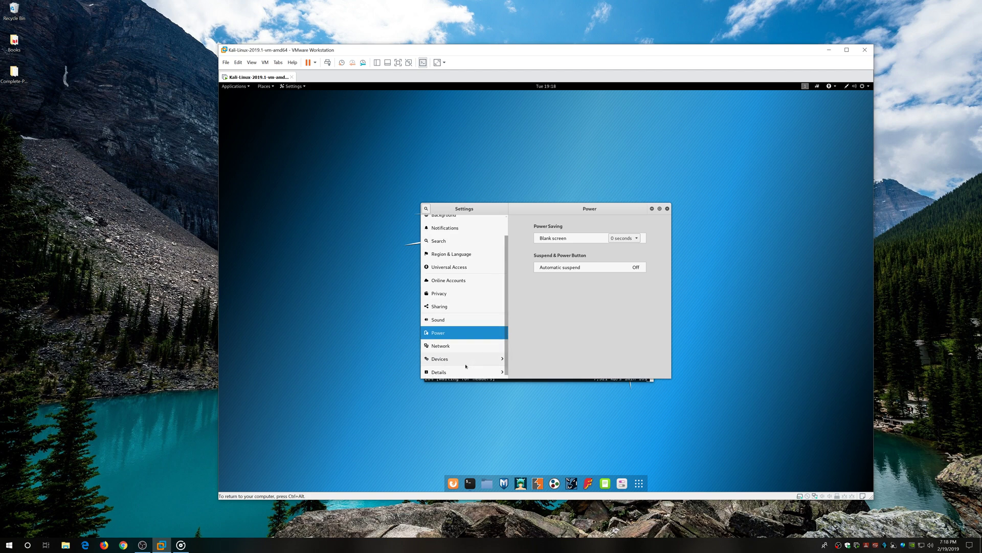
{"action": "left_click", "coordinate": [445, 373]}
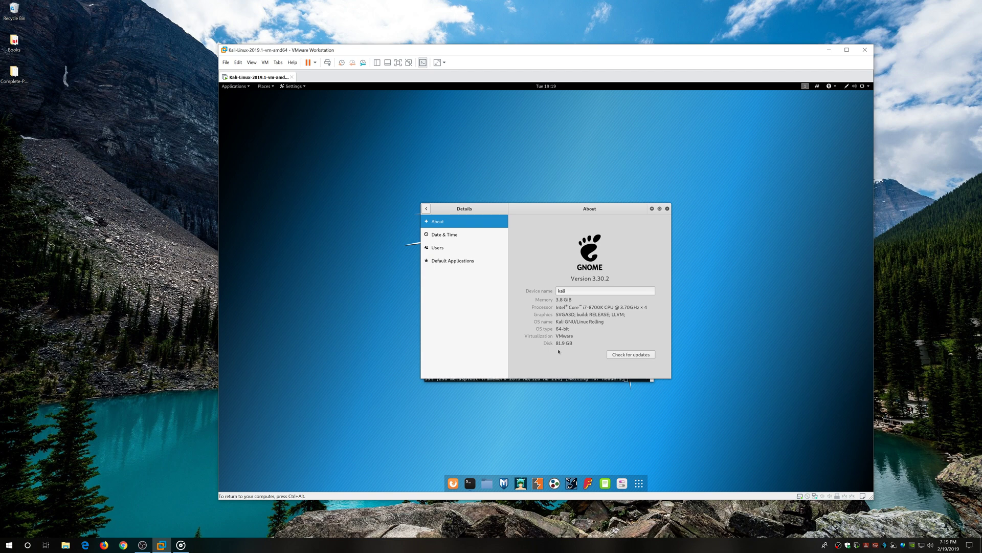
{"action": "left_click", "coordinate": [667, 208]}
{"action": "left_click_drag", "start_coordinate": [571, 226], "coordinate": [548, 168]}
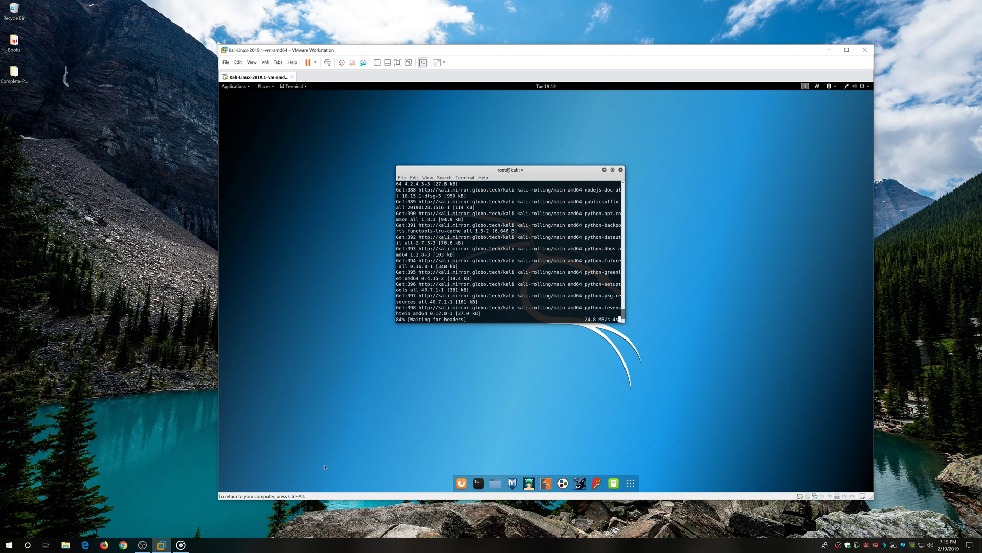
Browse the Kali-2019-Updated and Debian 9.x 64-bit machines in the library.
{"action": "left_click", "coordinate": [377, 62]}
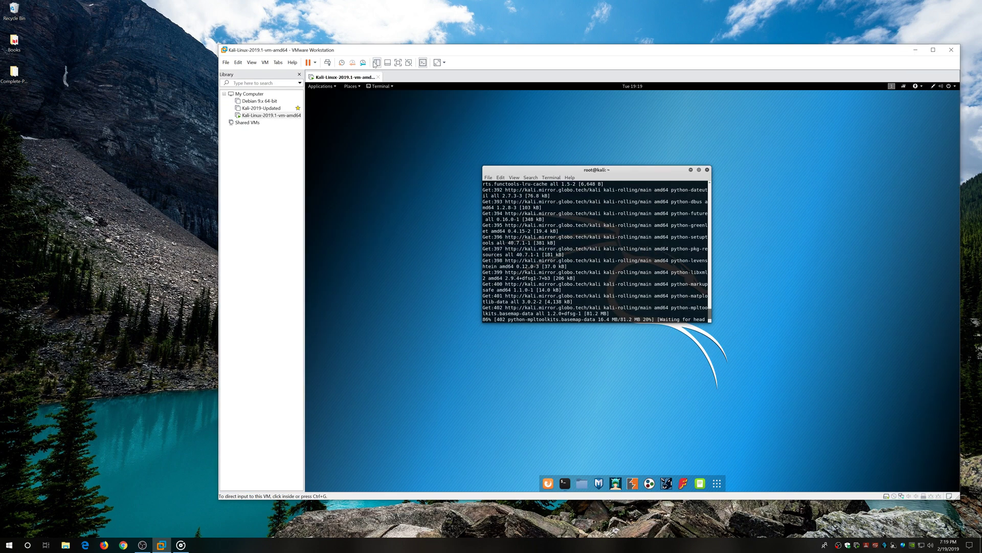
{"action": "left_click", "coordinate": [264, 110]}
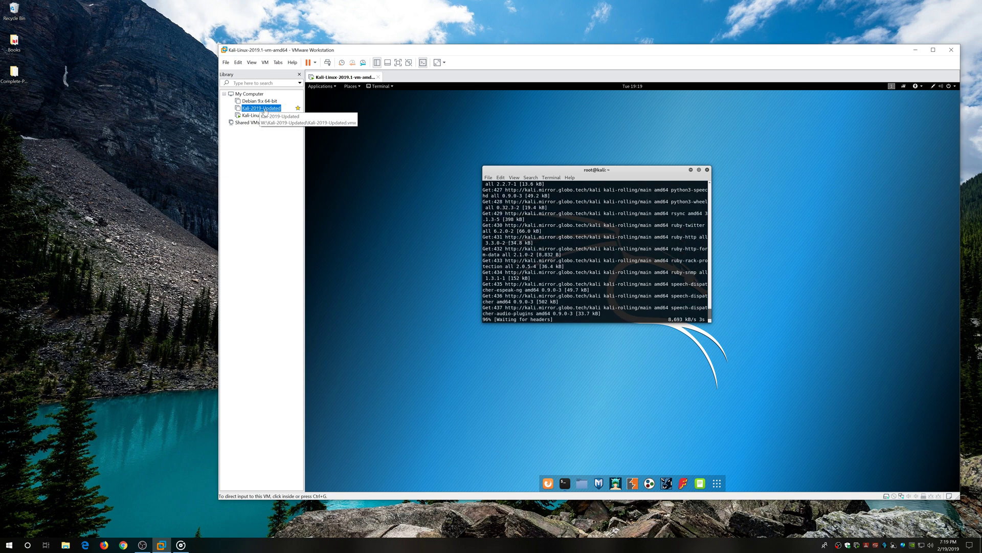
{"action": "left_click", "coordinate": [269, 109]}
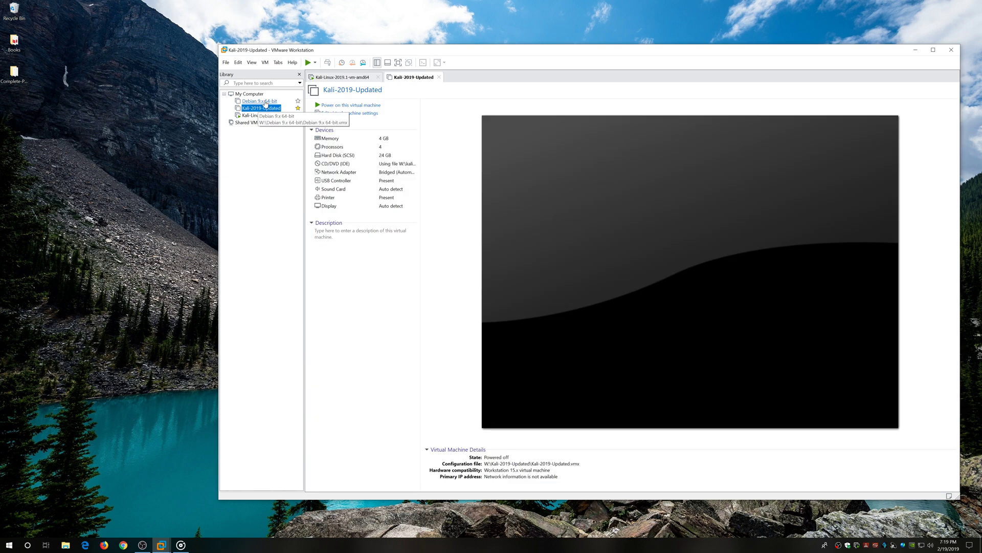
{"action": "left_click", "coordinate": [261, 101]}
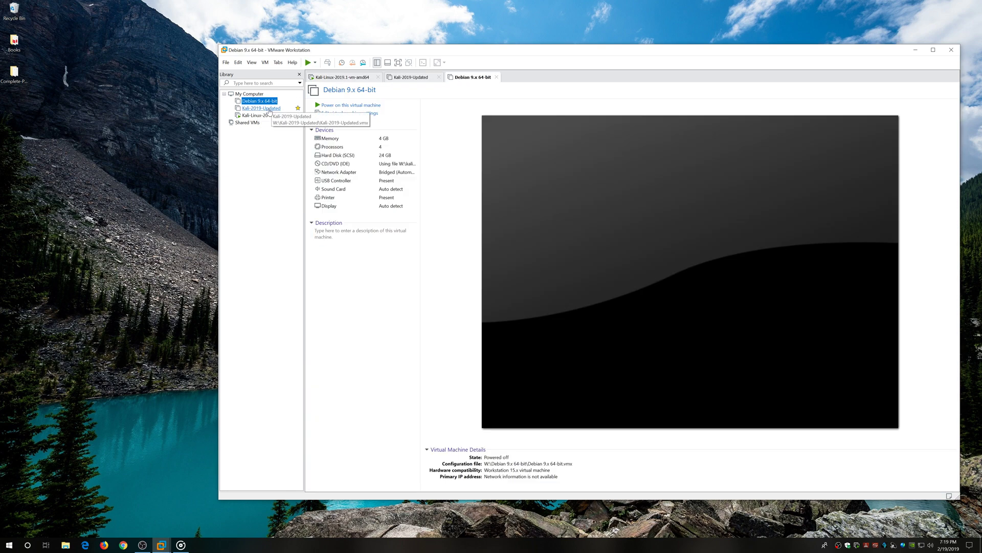
{"action": "left_click", "coordinate": [264, 109]}
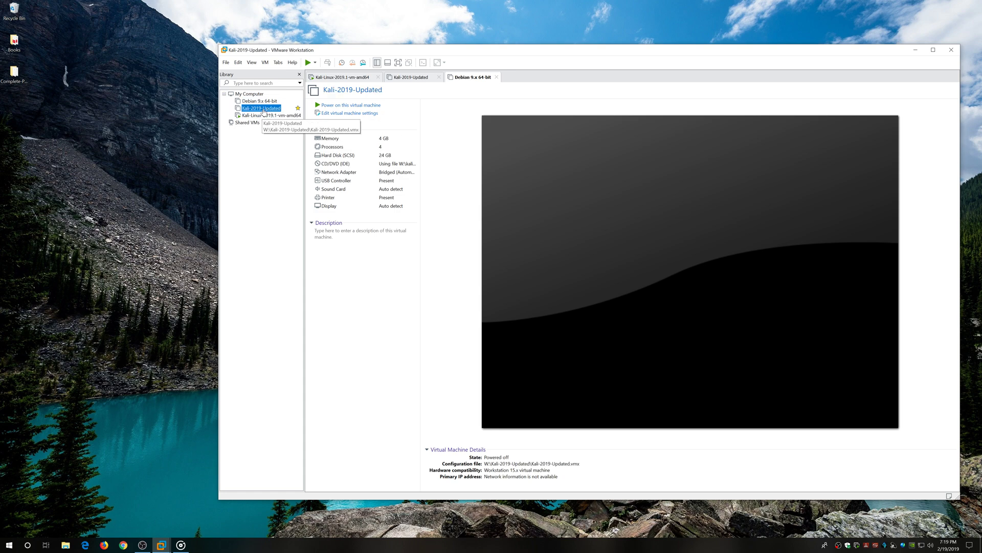
Inspect the Kali-2019-Updated Manage menu without cloning, then return to the running Kali tab.
{"action": "right_click", "coordinate": [264, 109]}
{"action": "mouse_move", "coordinate": [310, 227]}
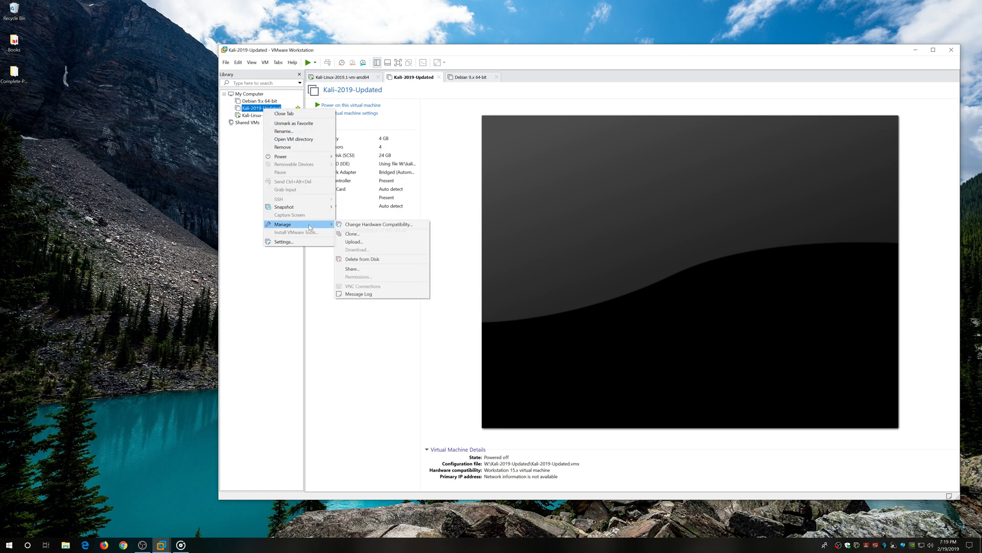
{"action": "left_click", "coordinate": [229, 241]}
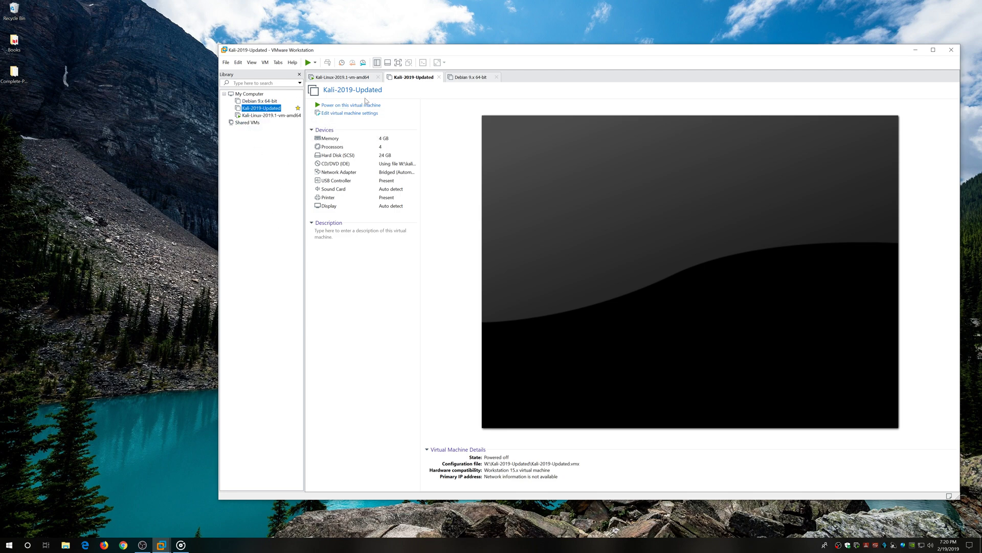
{"action": "left_click", "coordinate": [346, 79]}
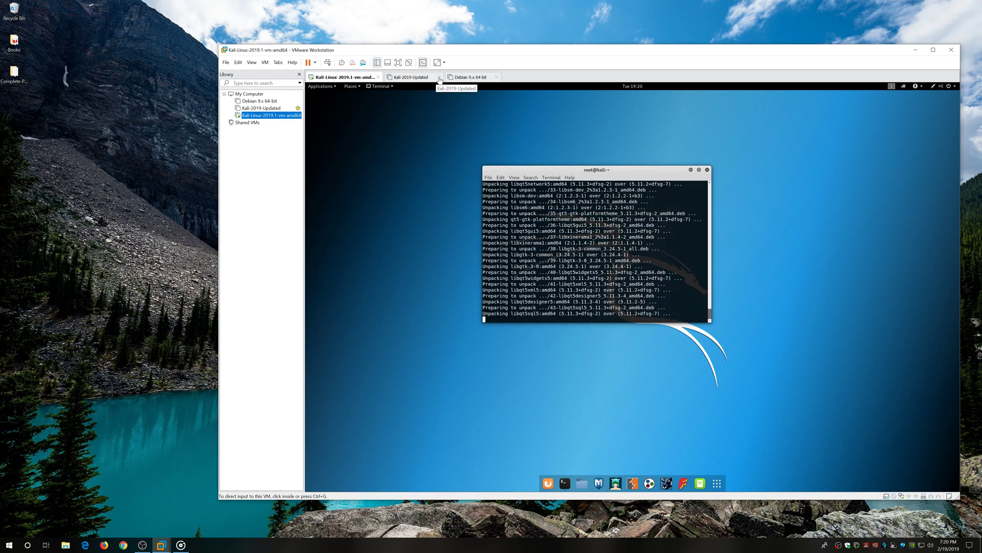
Close the Kali-2019-Updated tab, check the Kali Linux upgrade, then select Kali-2019-Updated in the library.
{"action": "left_click", "coordinate": [442, 78]}
{"action": "left_click", "coordinate": [440, 77]}
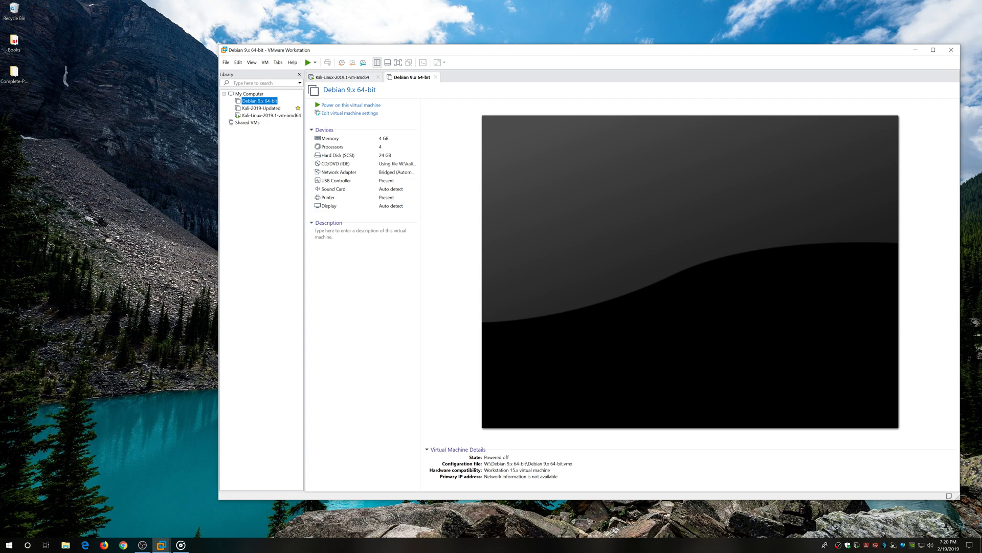
{"action": "left_click", "coordinate": [342, 77]}
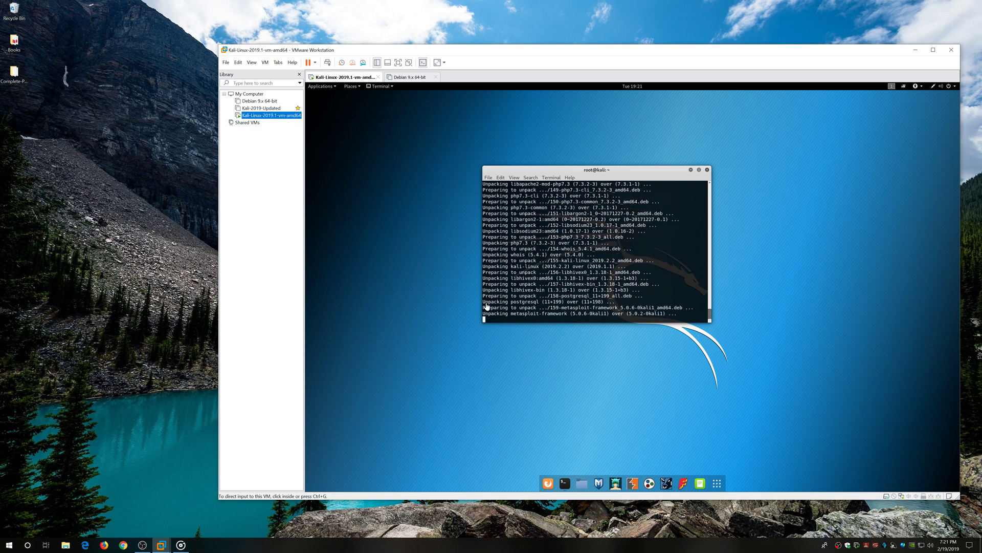
{"action": "left_click", "coordinate": [265, 109]}
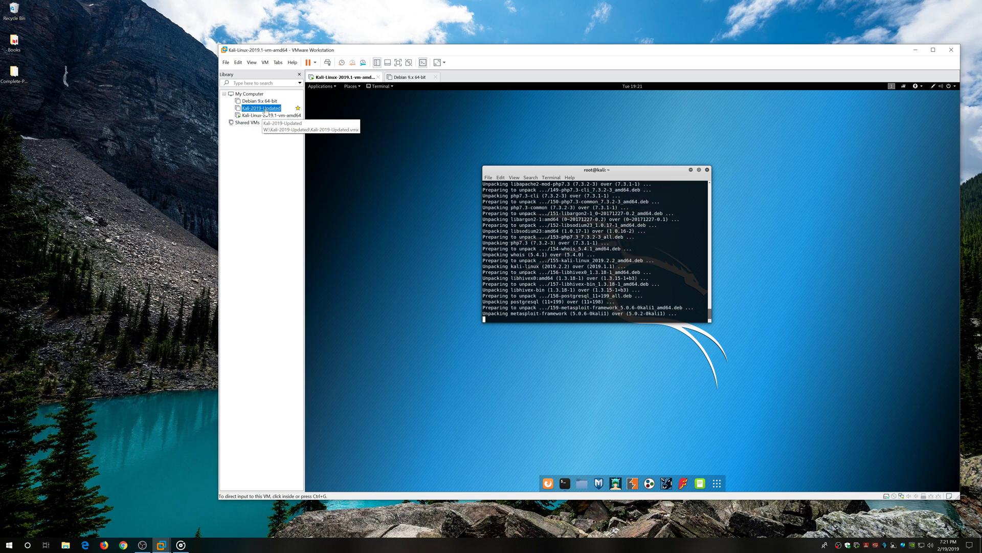
Power on Kali-2019-Updated, dismiss the missing CD-ROM warning, and close the Debian 9.x 64-bit tab.
{"action": "double_click", "coordinate": [265, 110]}
{"action": "left_click", "coordinate": [360, 105]}
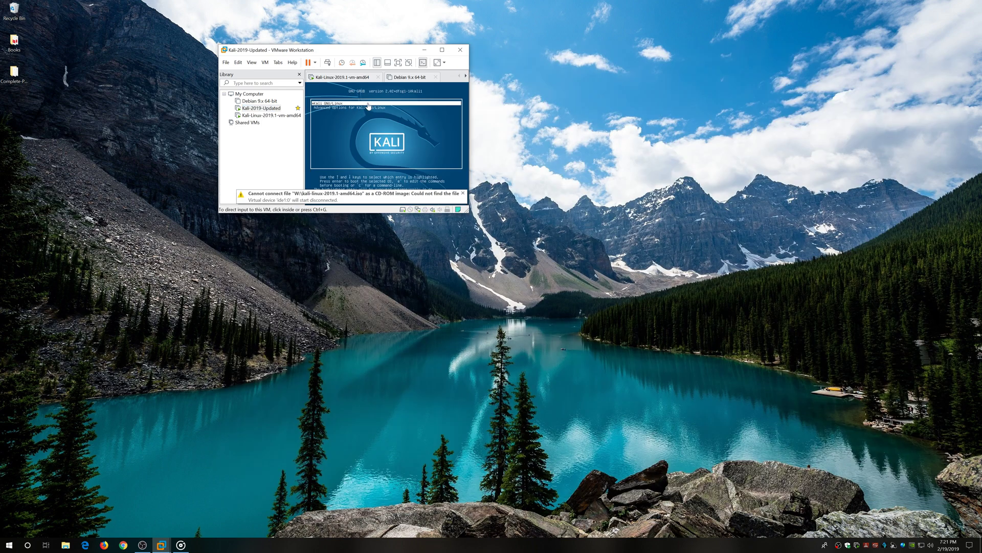
{"action": "left_click", "coordinate": [464, 196]}
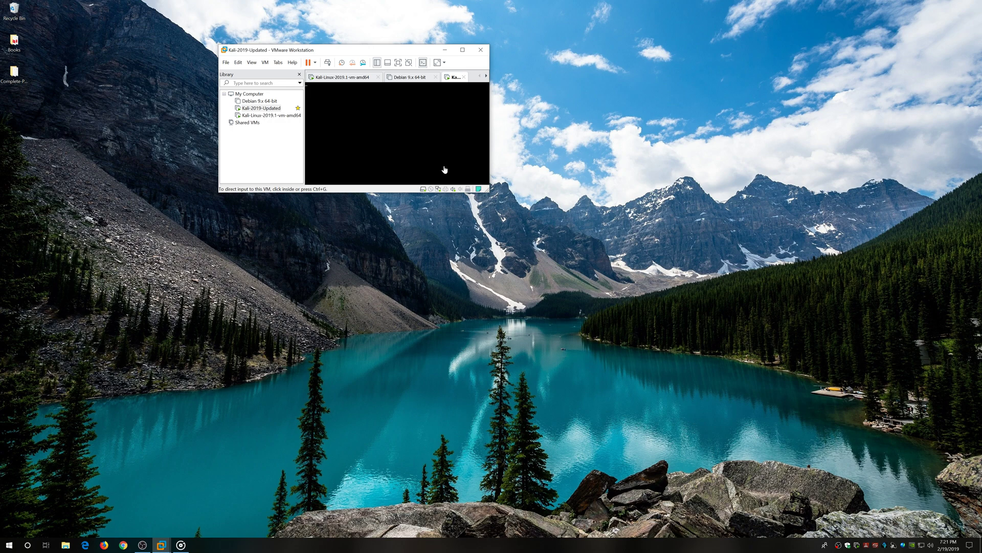
{"action": "left_click", "coordinate": [413, 77]}
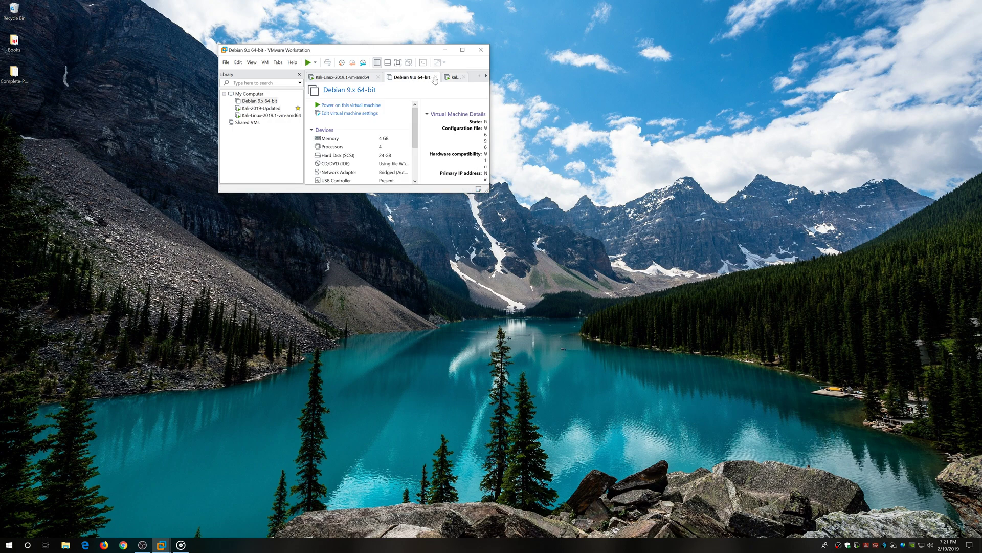
{"action": "left_click", "coordinate": [435, 77]}
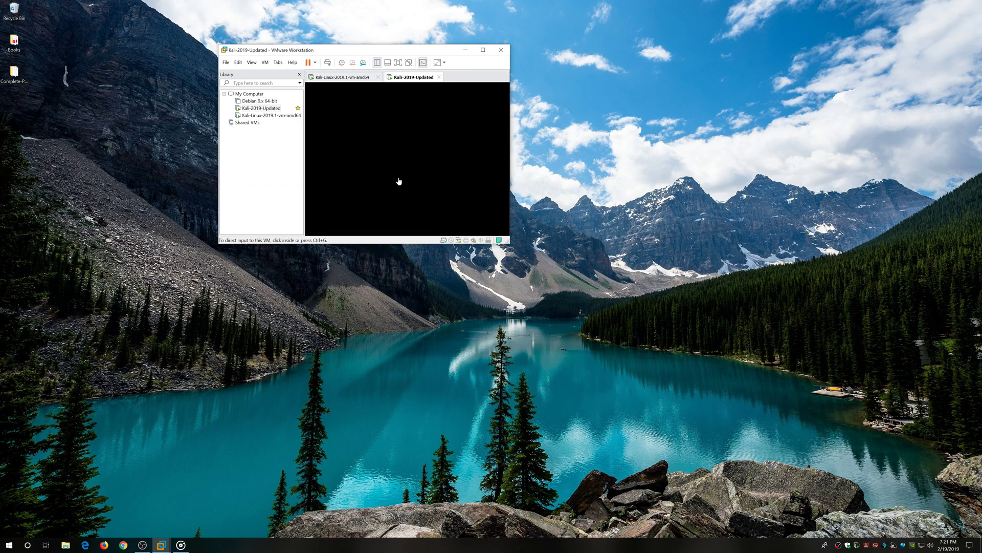
Log in to the Kali-2019-Updated console as root.
{"action": "left_click", "coordinate": [357, 78]}
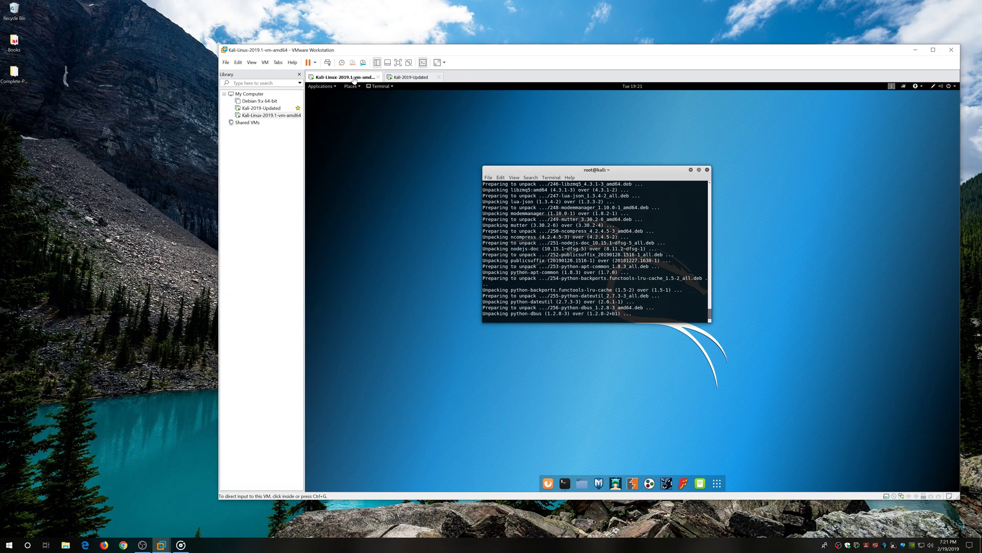
{"action": "left_click", "coordinate": [413, 77]}
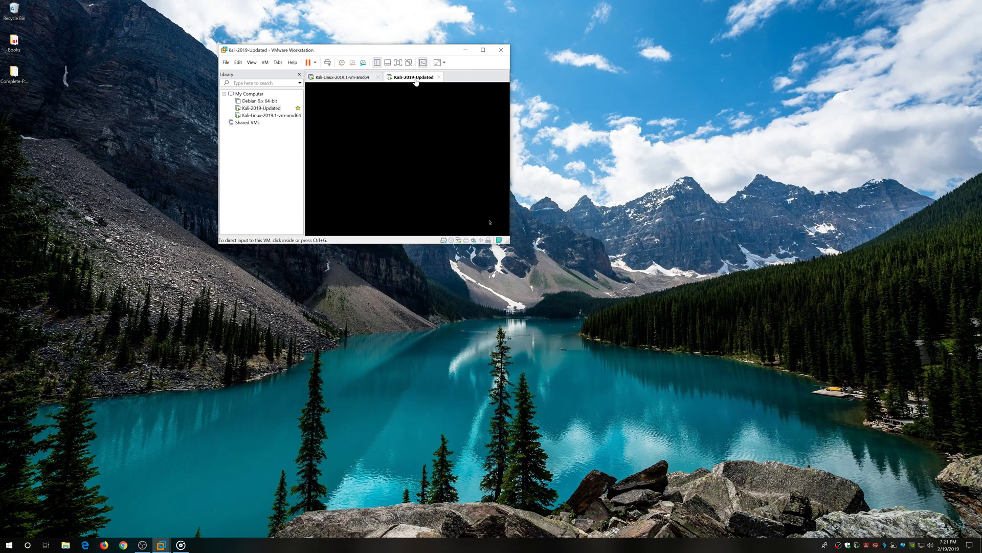
{"action": "left_click", "coordinate": [435, 196]}
{"action": "type", "text": "root"}
{"action": "key", "text": "Return"}
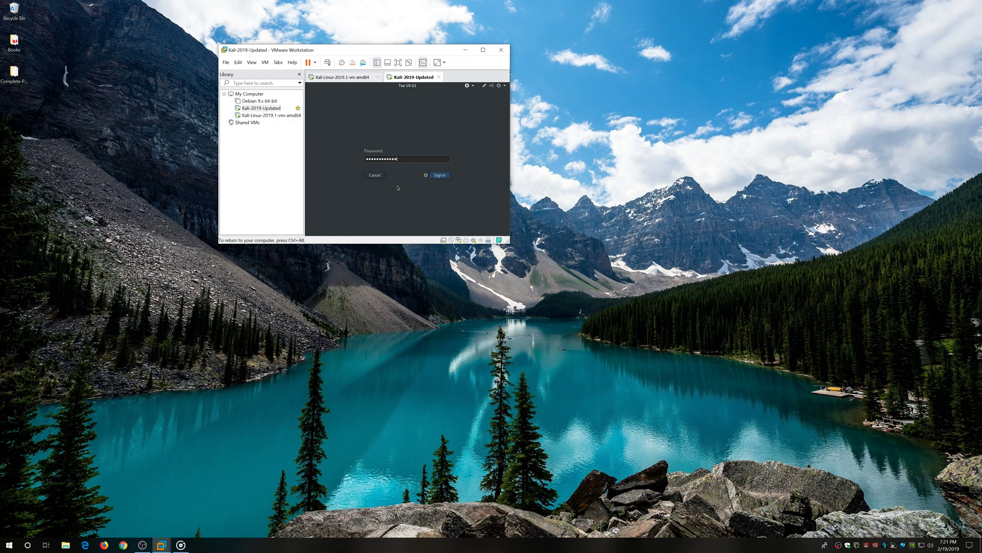
{"action": "key", "text": "Return"}
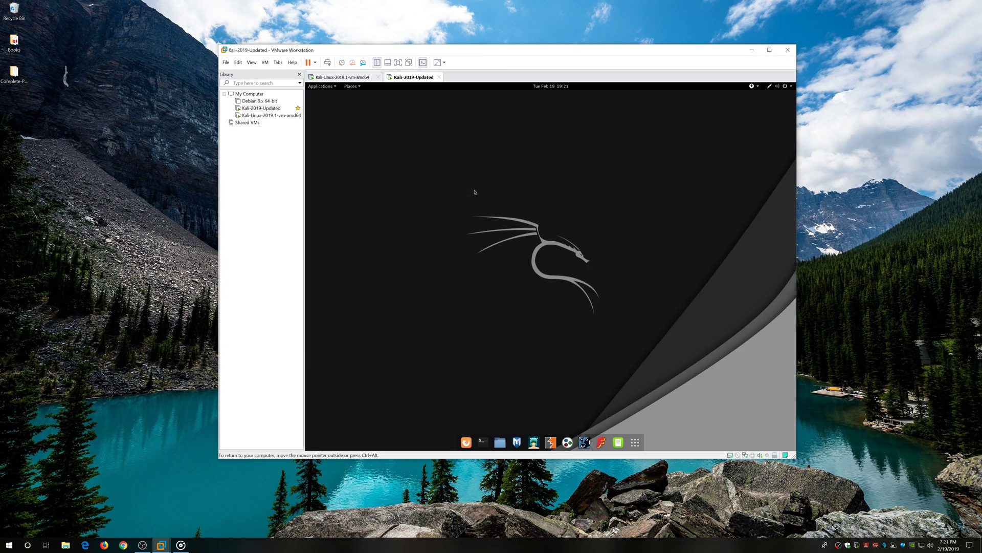
Launch a terminal from the Kali-2019-Updated dock, then open the Files manager.
{"action": "left_click", "coordinate": [344, 77]}
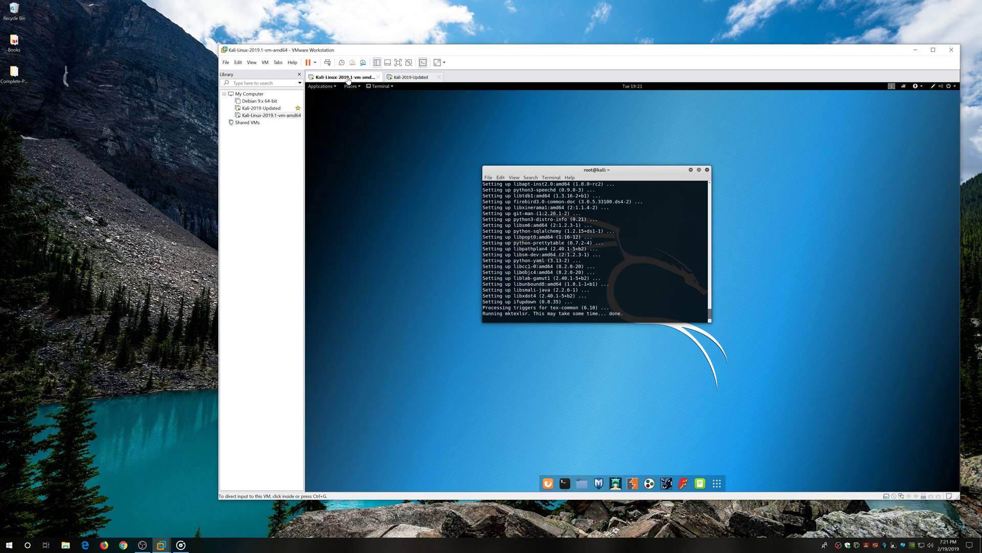
{"action": "left_click", "coordinate": [415, 78]}
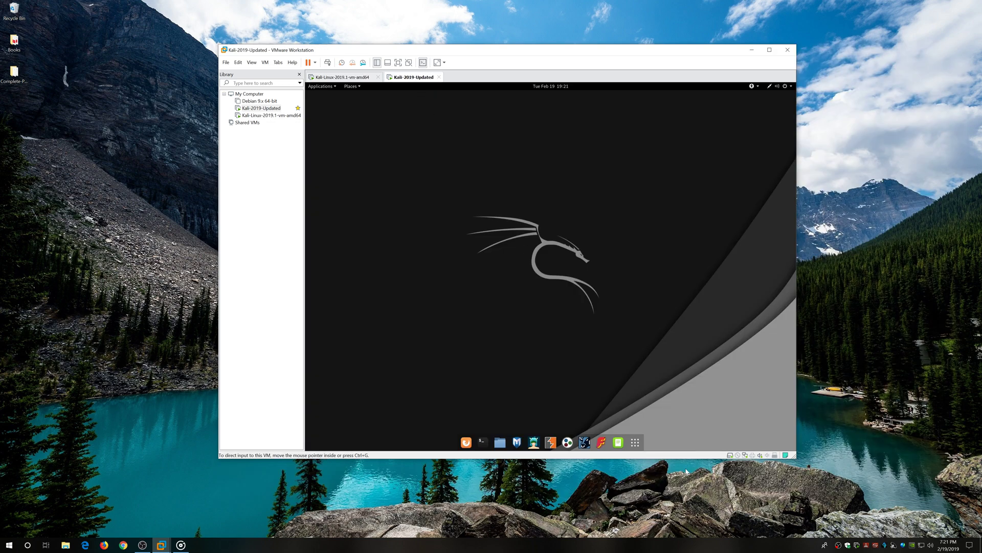
{"action": "left_click", "coordinate": [634, 443]}
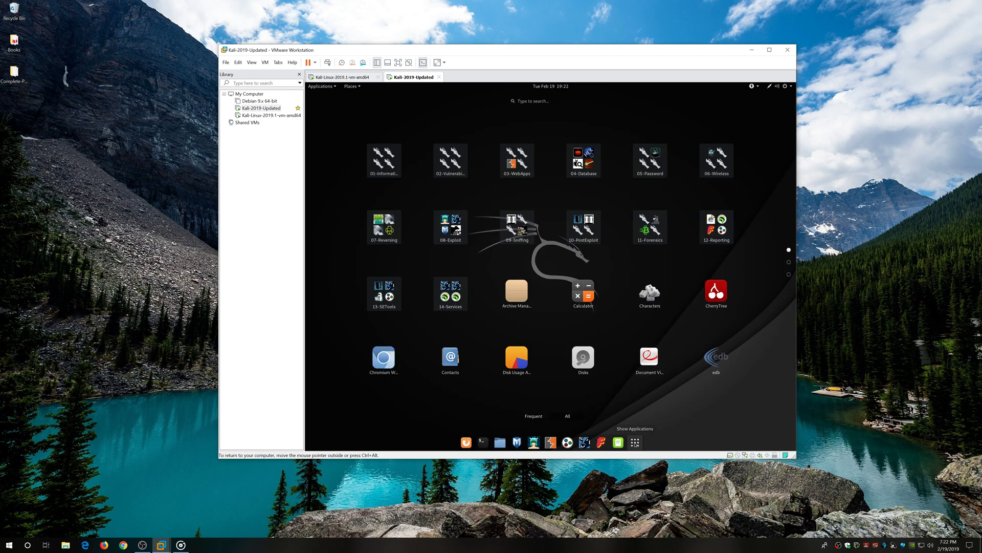
{"action": "left_click", "coordinate": [634, 443]}
{"action": "left_click", "coordinate": [483, 443]}
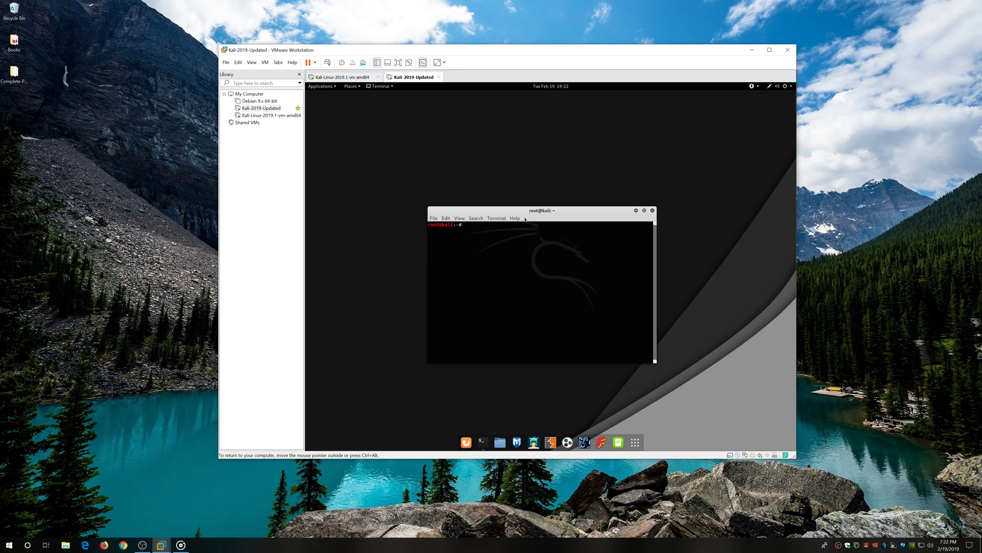
{"action": "left_click", "coordinate": [500, 442]}
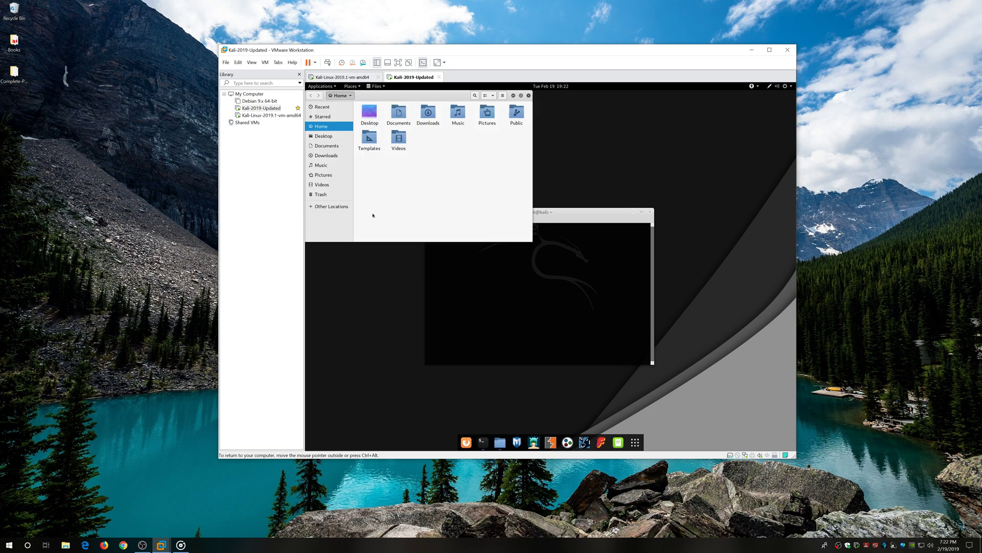
Reopen Files and connect to the recent server smb://10.0.0.129/ through Other Locations.
{"action": "left_click", "coordinate": [529, 96]}
{"action": "left_click_drag", "start_coordinate": [480, 215], "coordinate": [483, 243]}
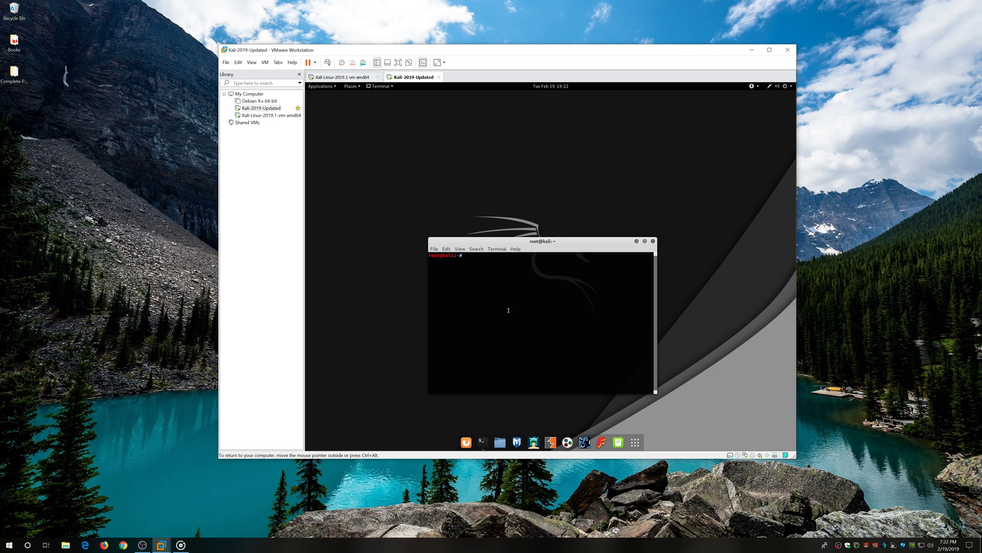
{"action": "left_click", "coordinate": [500, 442]}
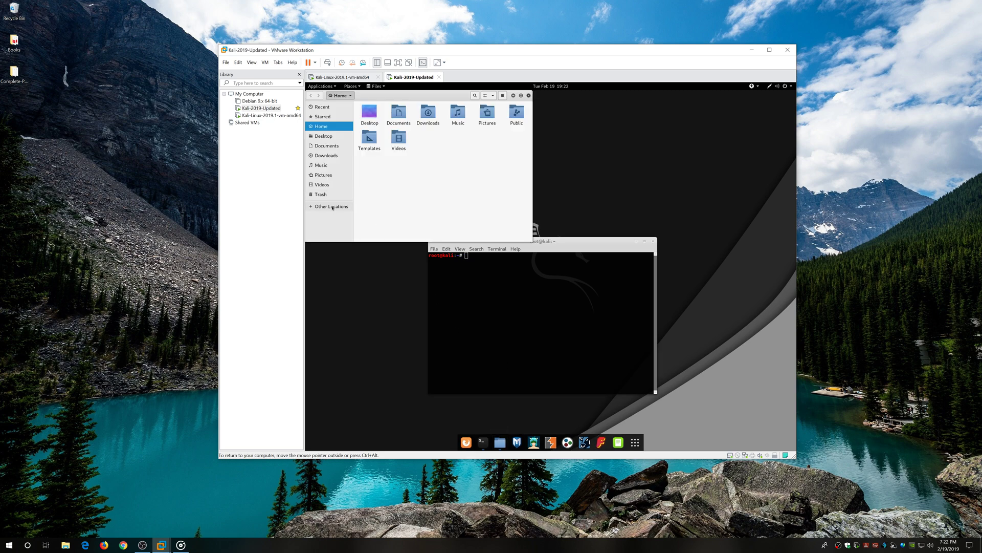
{"action": "left_click", "coordinate": [332, 208]}
{"action": "left_click", "coordinate": [500, 236]}
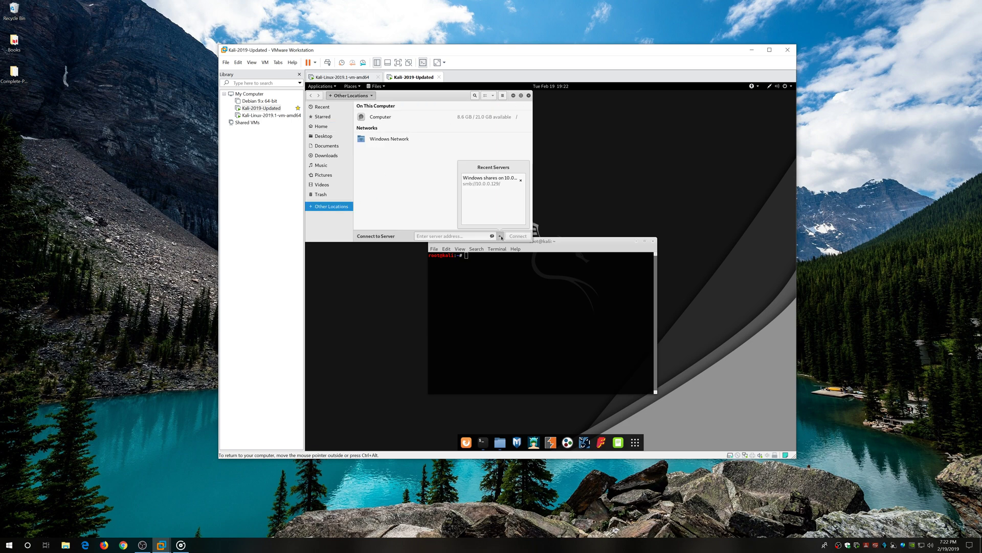
{"action": "left_click", "coordinate": [493, 183]}
{"action": "left_click", "coordinate": [518, 236]}
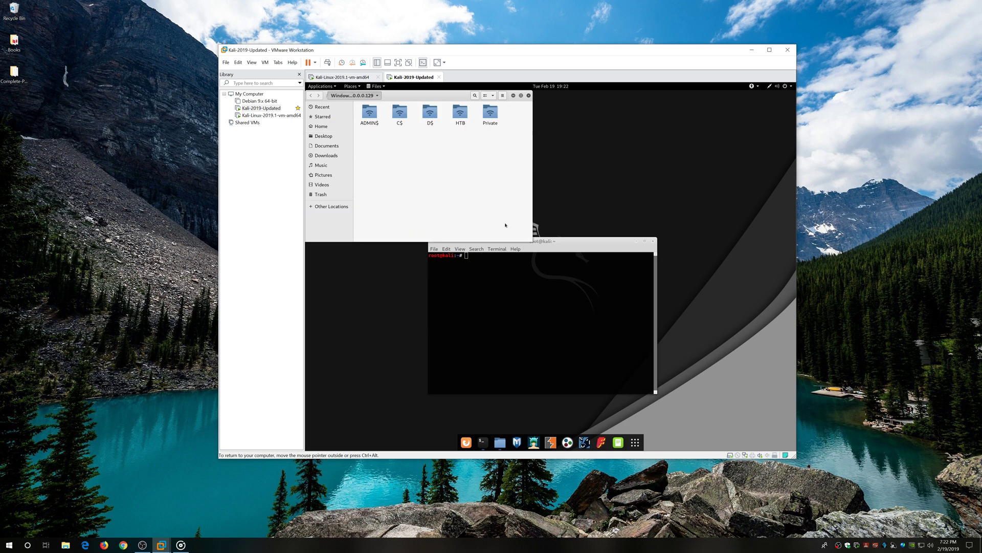
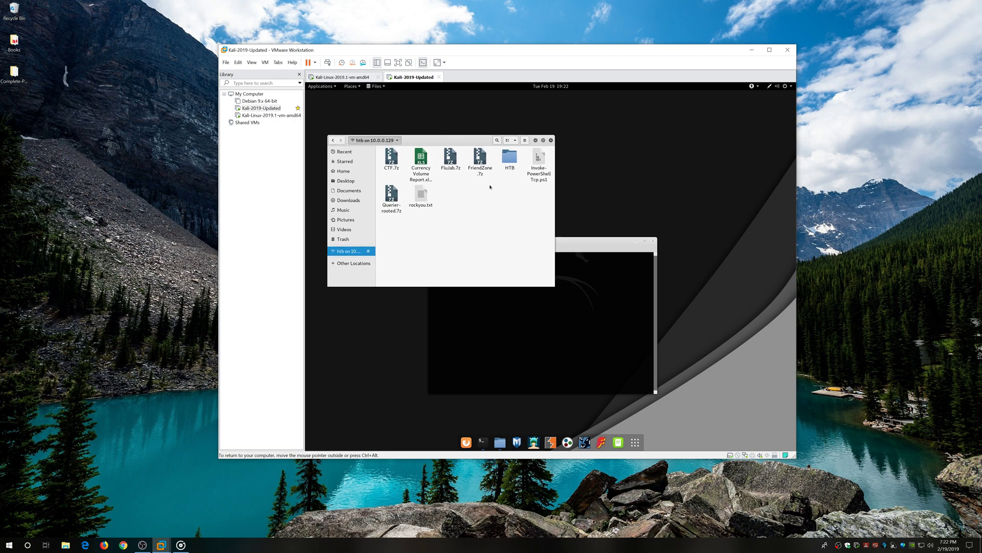
Browse into the HTB folder on the smb share twice, then switch to the empty local Desktop folder.
{"action": "double_click", "coordinate": [509, 156]}
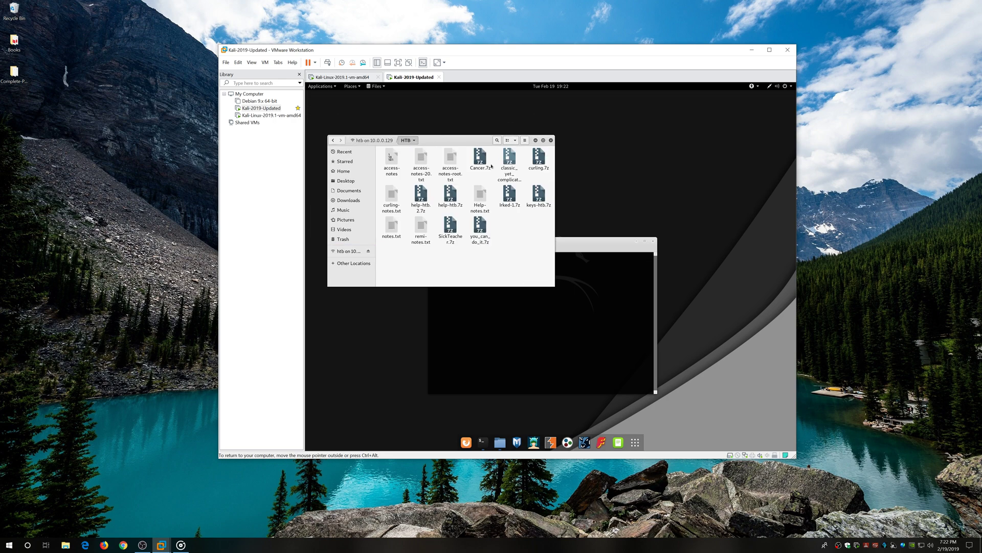
{"action": "left_click", "coordinate": [380, 141]}
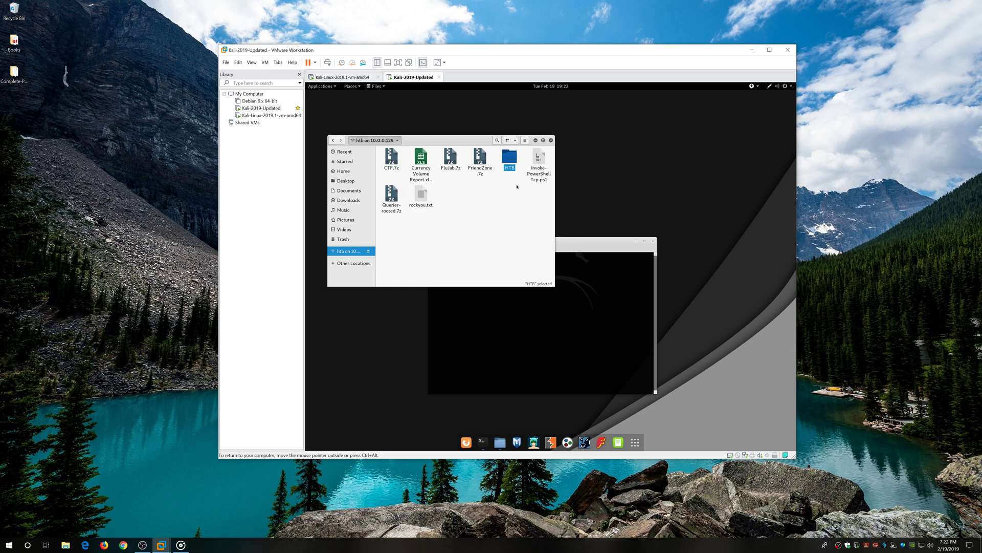
{"action": "double_click", "coordinate": [509, 158]}
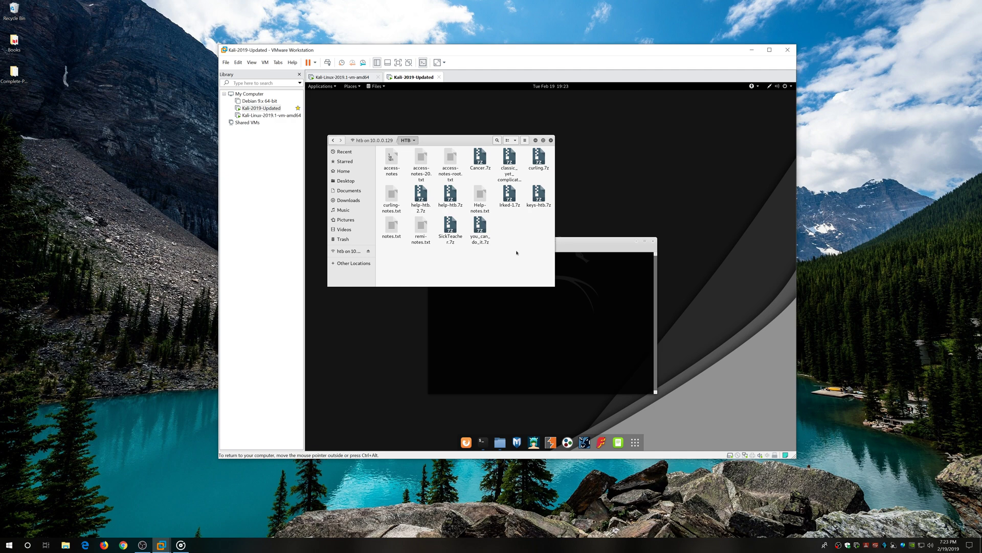
{"action": "left_click", "coordinate": [380, 140]}
{"action": "left_click", "coordinate": [473, 205]}
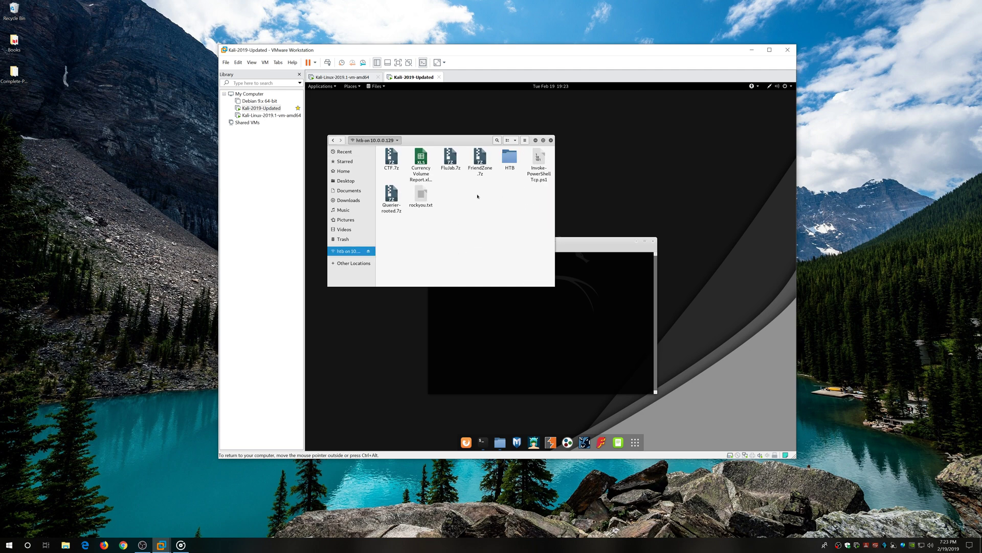
{"action": "left_click", "coordinate": [347, 181]}
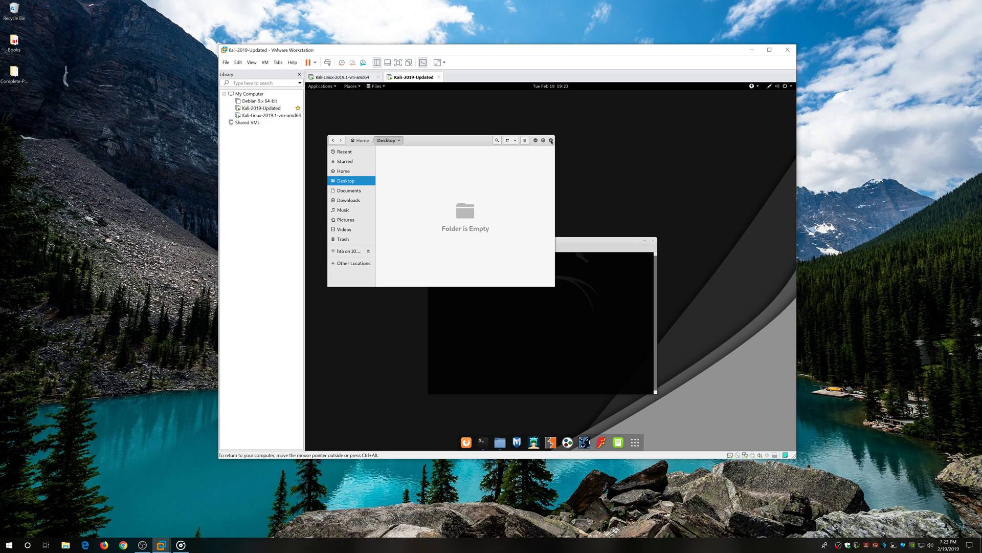
Close the file manager, then reboot the Kali-Linux-2019.1 VM with the reboot command.
{"action": "left_click", "coordinate": [551, 141]}
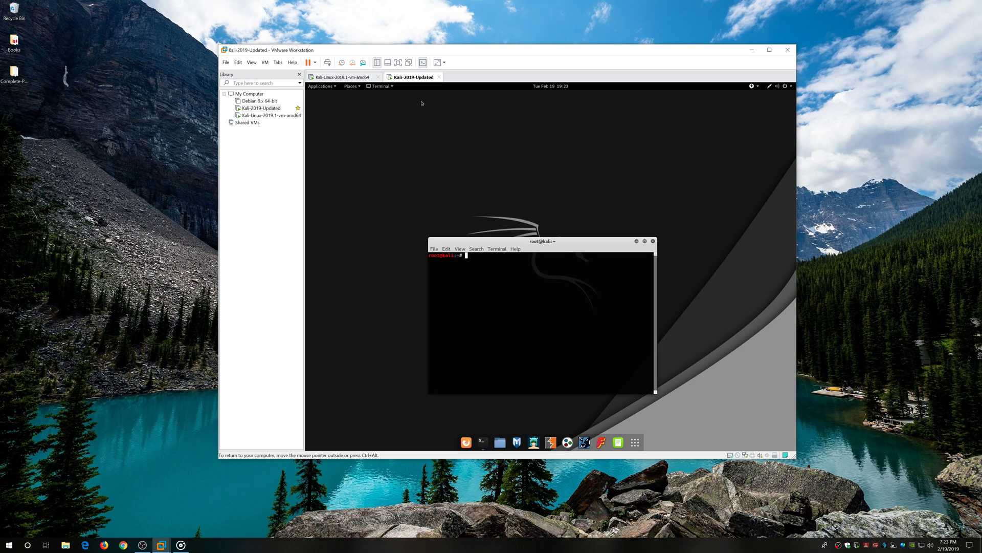
{"action": "left_click", "coordinate": [358, 78]}
{"action": "left_click", "coordinate": [629, 312]}
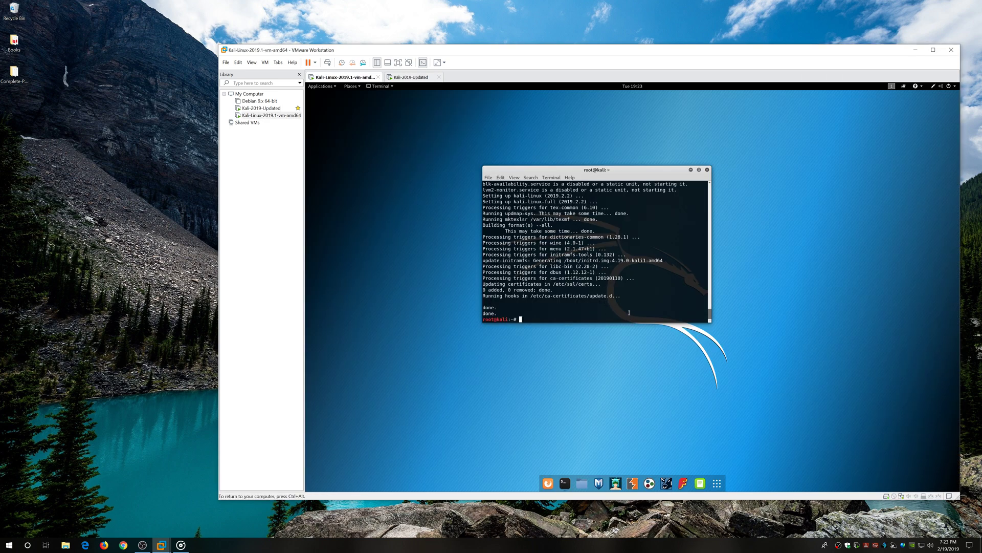
{"action": "type", "text": "reboot"}
{"action": "key", "text": "Return"}
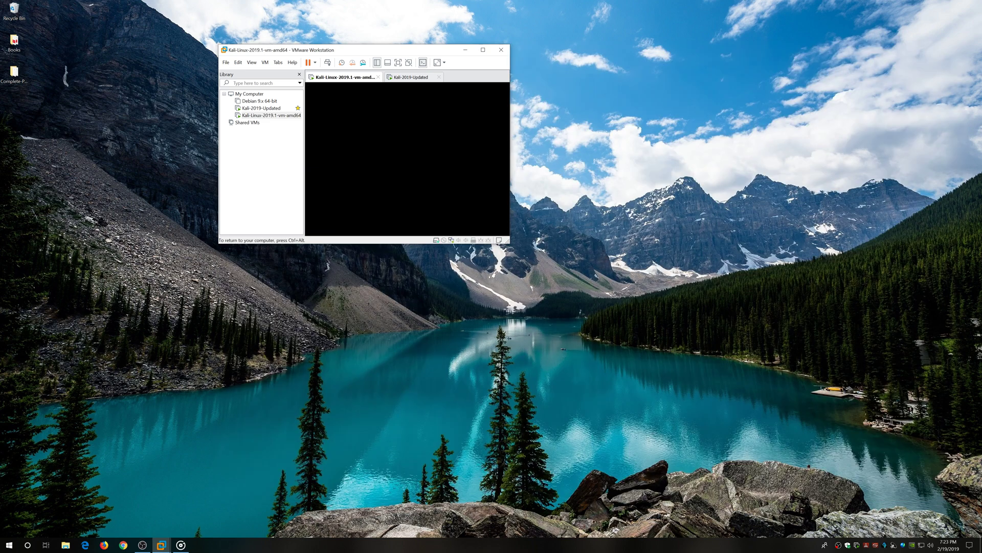
Close the terminal and power off the Kali-2019-Updated machine from its system menu.
{"action": "left_click", "coordinate": [412, 78]}
{"action": "left_click", "coordinate": [653, 241]}
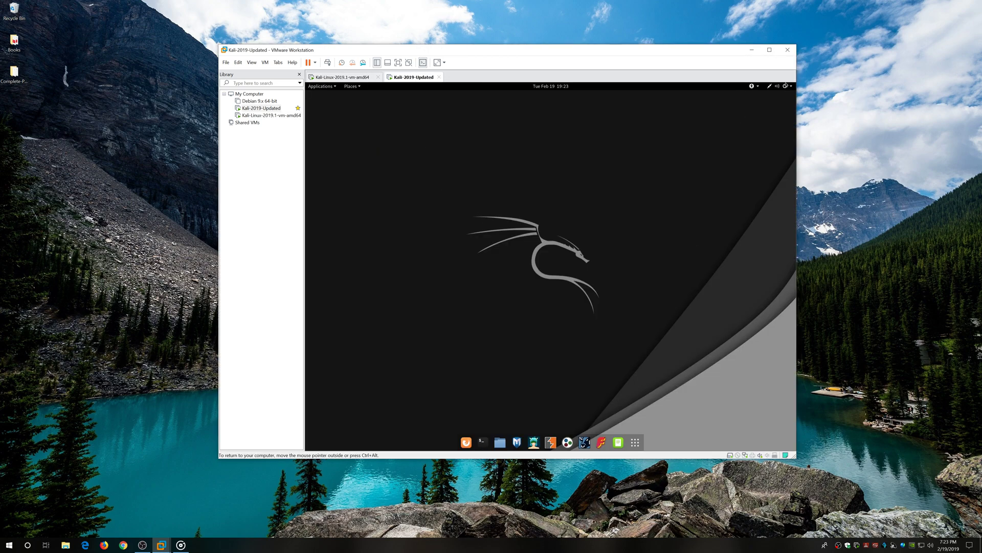
{"action": "left_click", "coordinate": [791, 87]}
{"action": "left_click", "coordinate": [776, 163]}
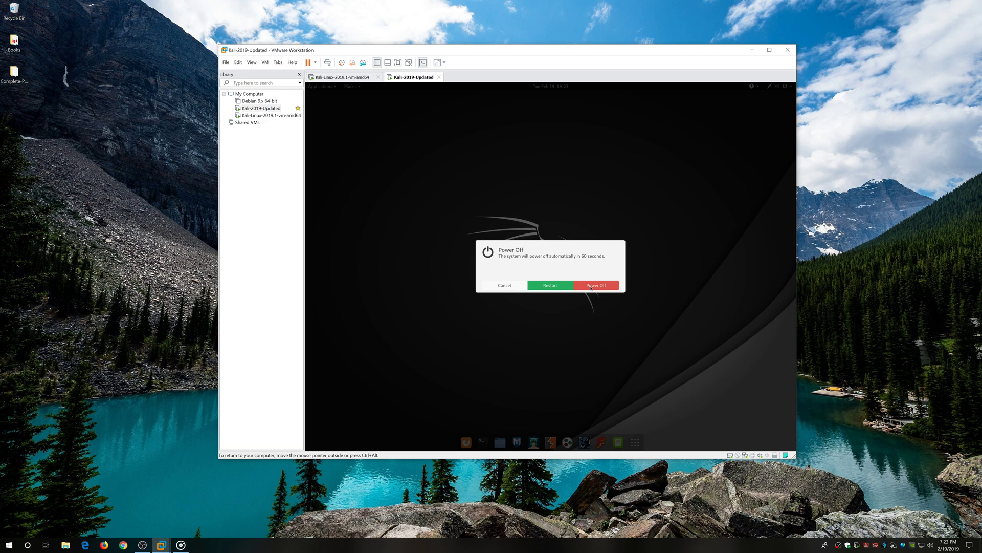
{"action": "left_click", "coordinate": [592, 288]}
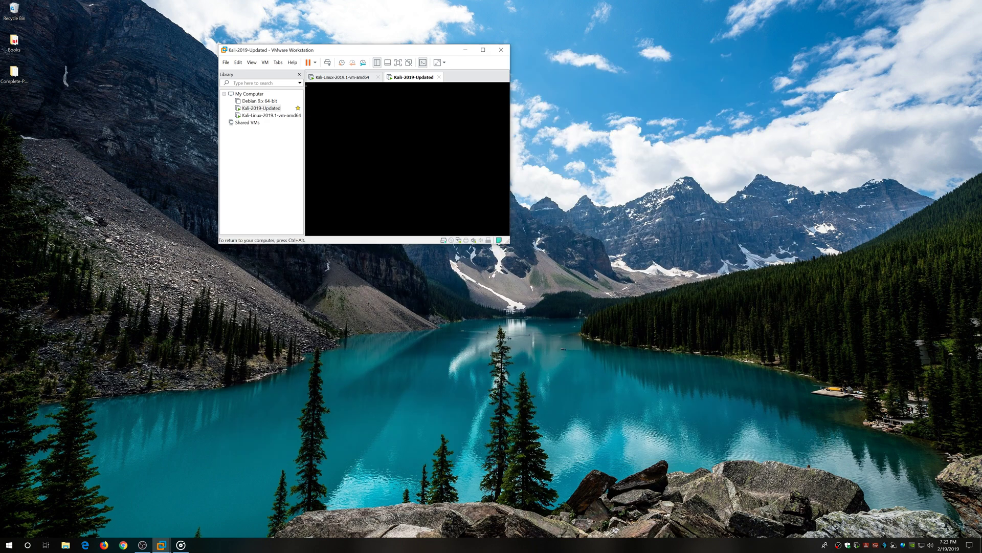
Close the Kali-2019-Updated tab and log into Kali-Linux-2019.1 as root with the account password.
{"action": "left_click", "coordinate": [357, 77]}
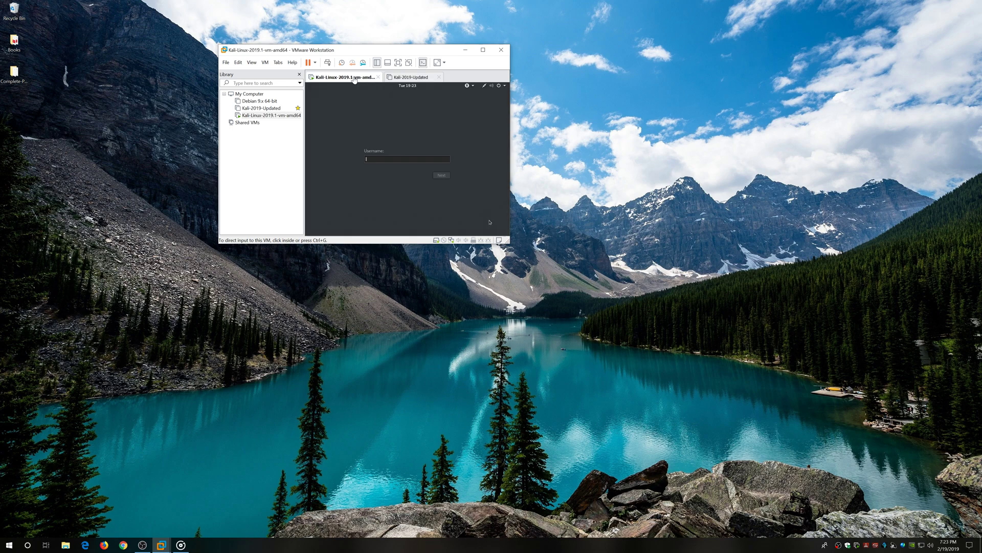
{"action": "left_click", "coordinate": [439, 77]}
{"action": "left_click", "coordinate": [417, 158]}
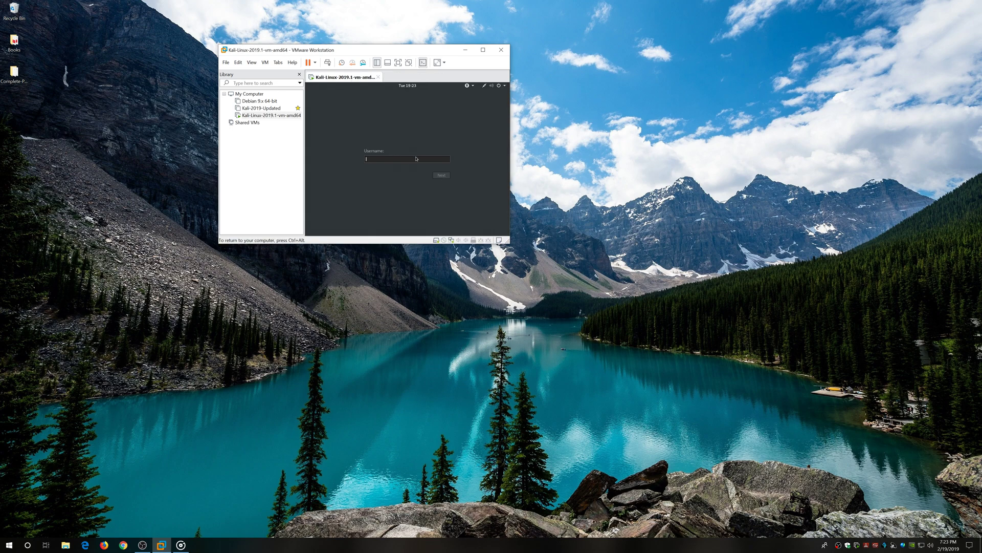
{"action": "type", "text": "root"}
{"action": "key", "text": "Return"}
{"action": "type", "text": "toor"}
{"action": "key", "text": "Return"}
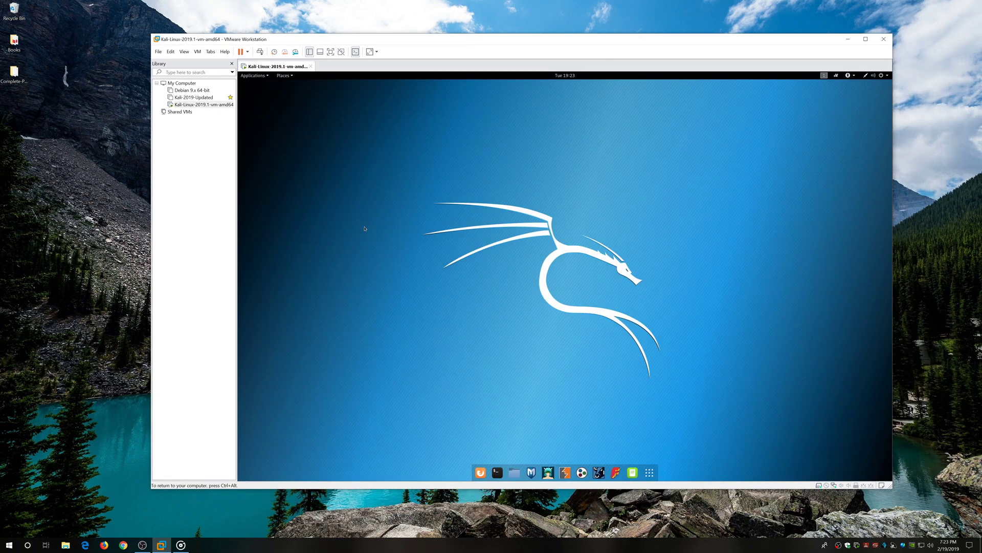
Open and close a terminal, then power off Kali-Linux-2019.1 from the system menu.
{"action": "left_click", "coordinate": [497, 472]}
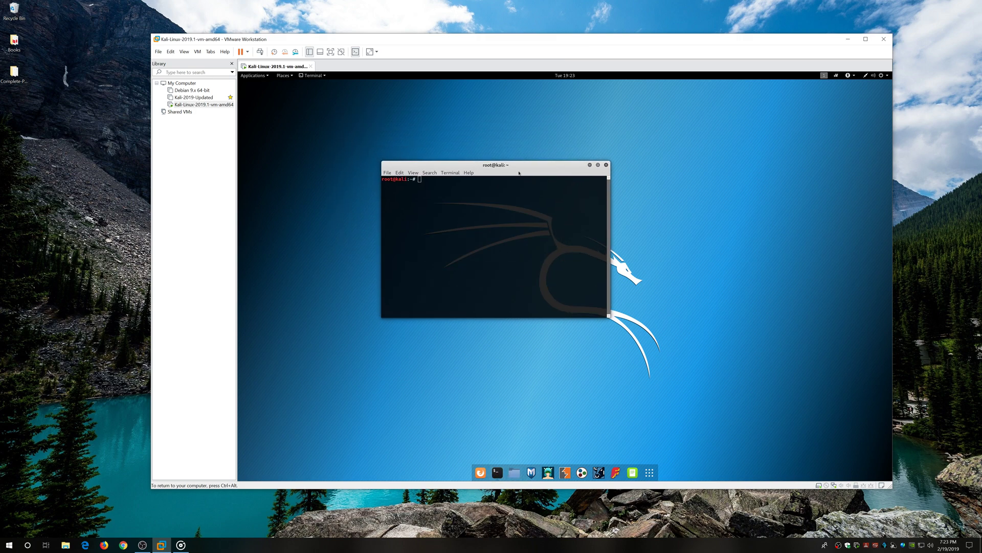
{"action": "left_click", "coordinate": [607, 166]}
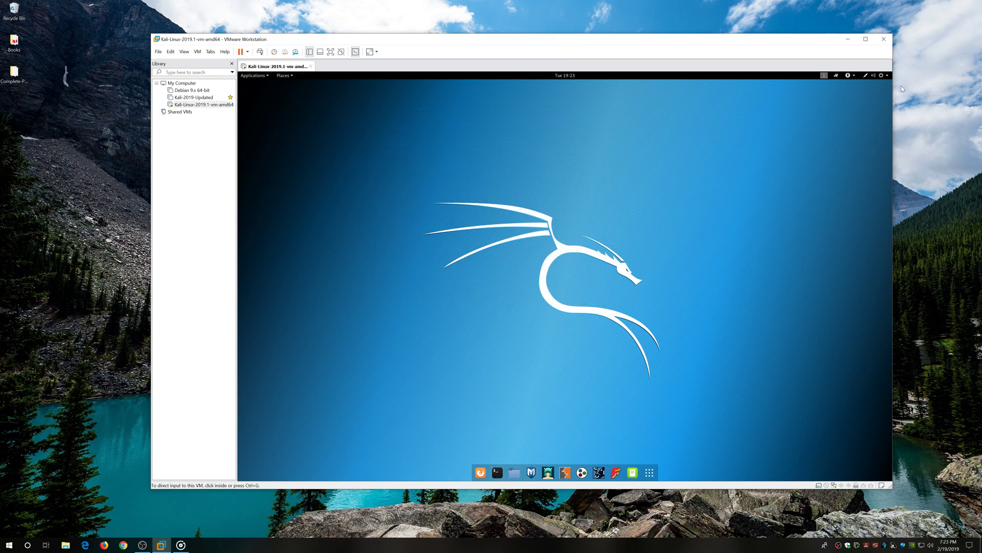
{"action": "left_click", "coordinate": [887, 76]}
{"action": "left_click", "coordinate": [874, 150]}
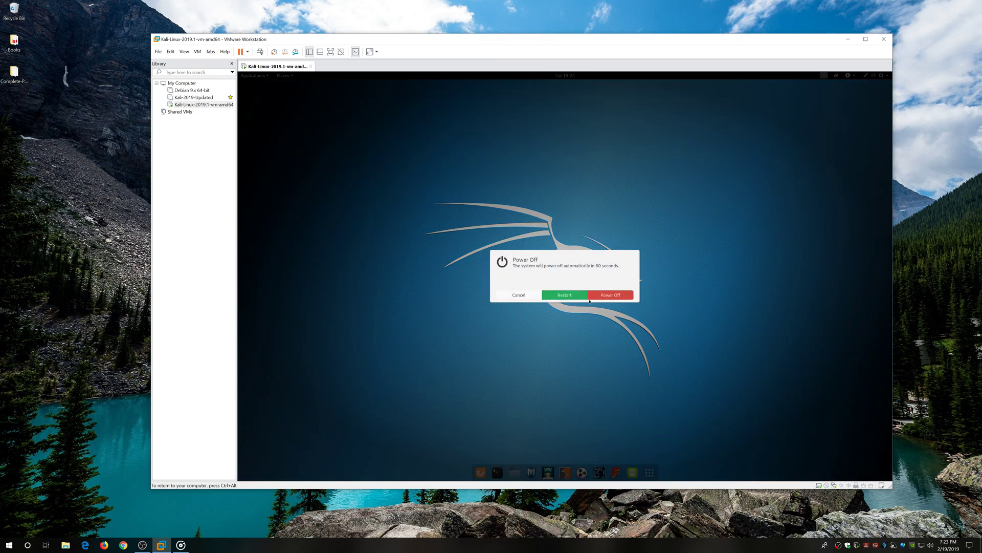
{"action": "left_click", "coordinate": [610, 295]}
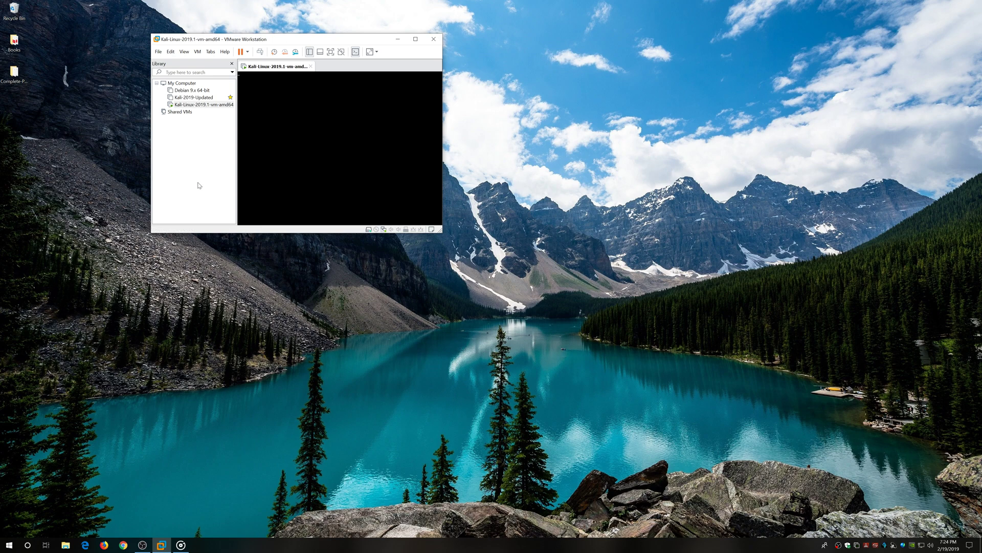
Open the Clone wizard for Kali-Linux-2019.1-vm-amd64 from its library context menu.
{"action": "left_click_drag", "start_coordinate": [443, 147], "coordinate": [495, 146]}
{"action": "right_click", "coordinate": [210, 105]}
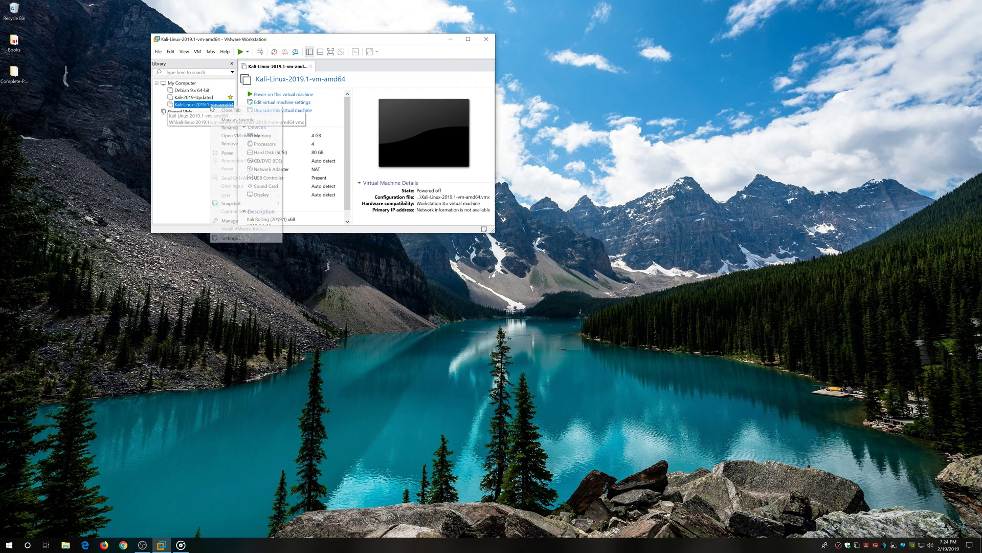
{"action": "mouse_move", "coordinate": [251, 221]}
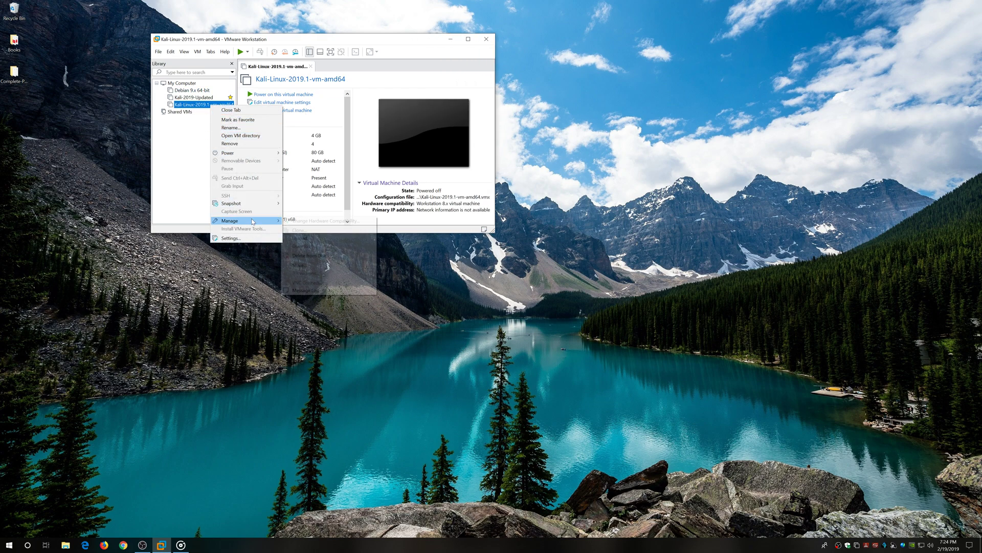
{"action": "left_click", "coordinate": [311, 231]}
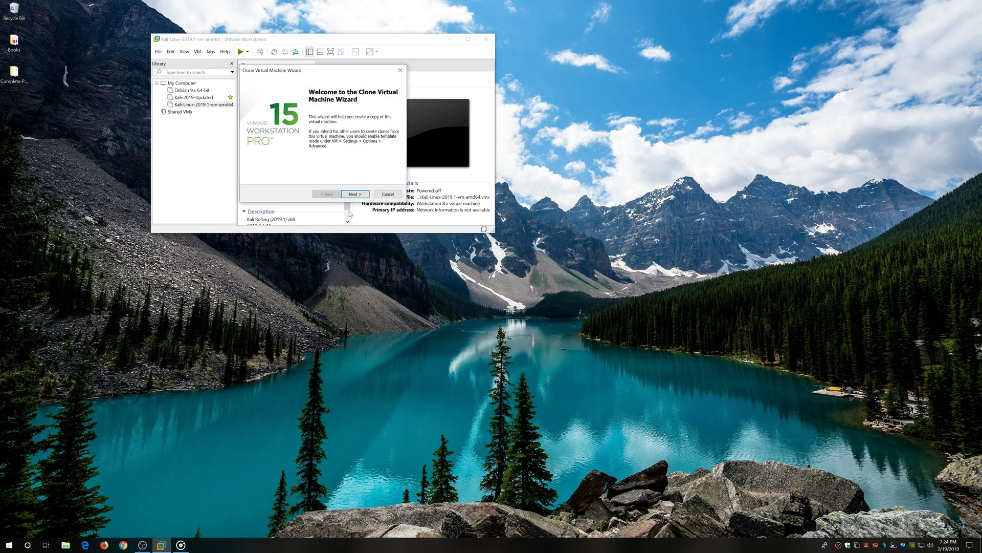
{"action": "left_click", "coordinate": [357, 195]}
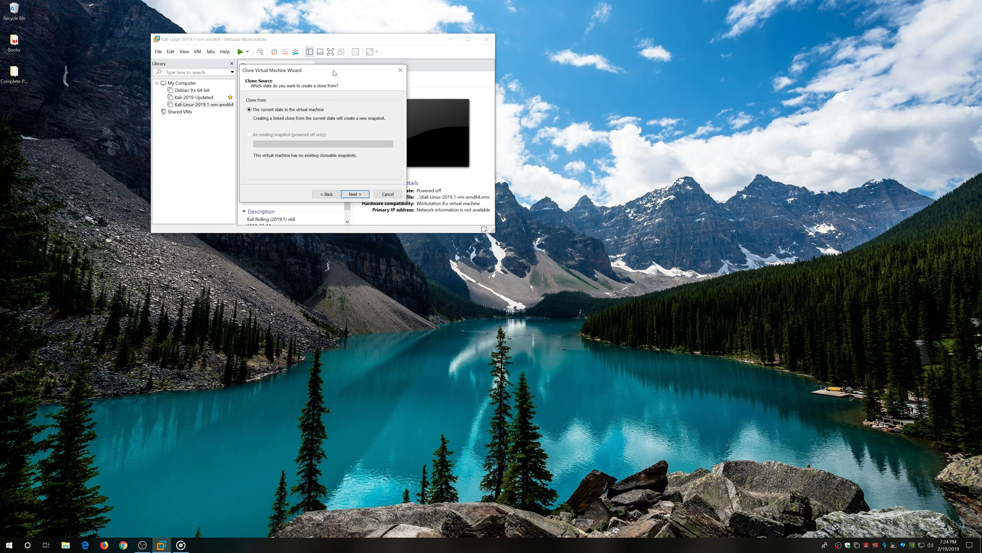
Clone from the current state as a full clone with the default name and start copying.
{"action": "left_click_drag", "start_coordinate": [334, 70], "coordinate": [419, 257]}
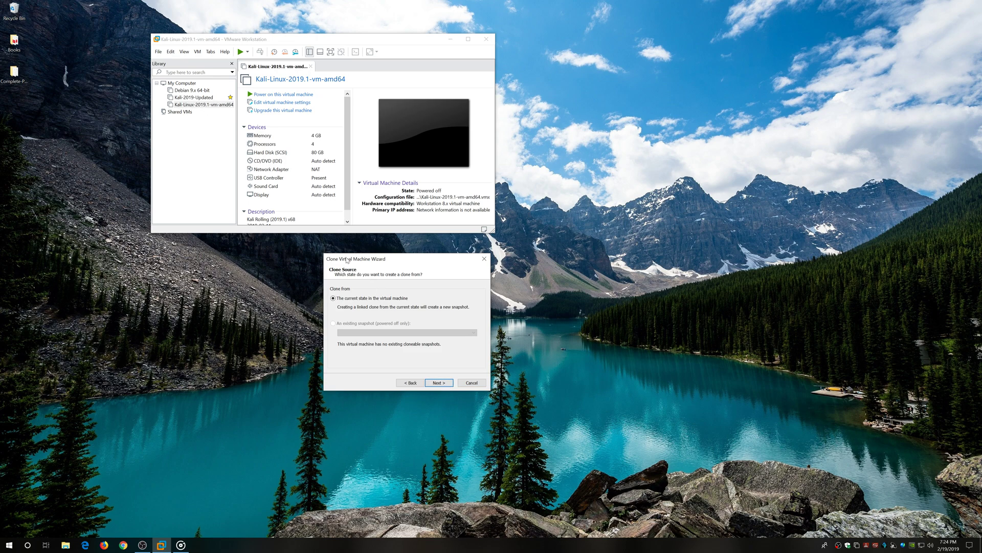
{"action": "left_click", "coordinate": [438, 383]}
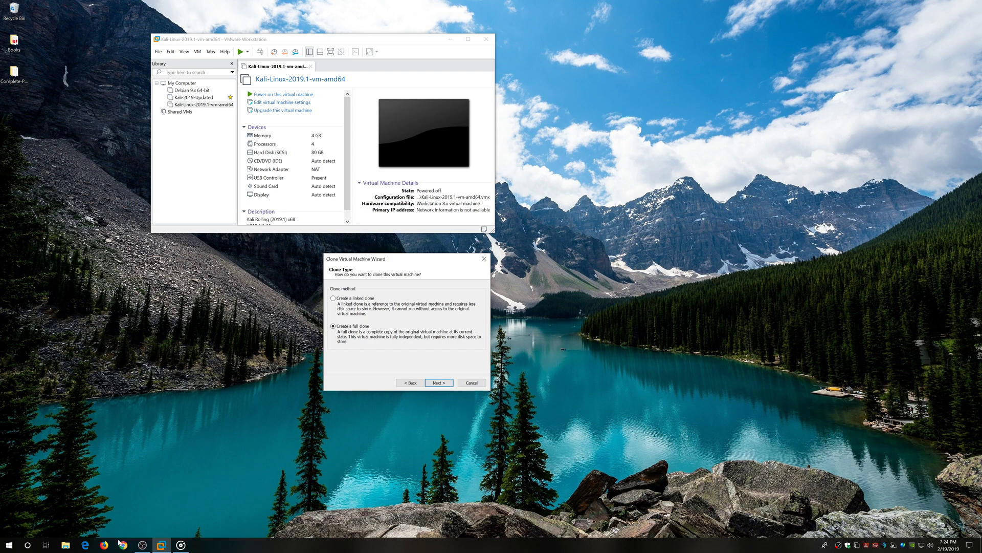
{"action": "left_click", "coordinate": [65, 545]}
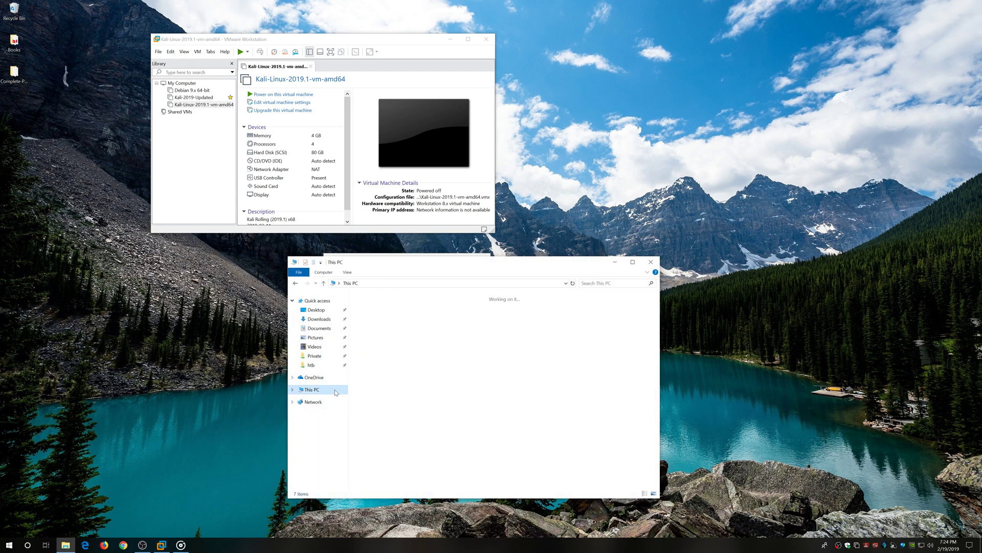
{"action": "left_click", "coordinate": [651, 262]}
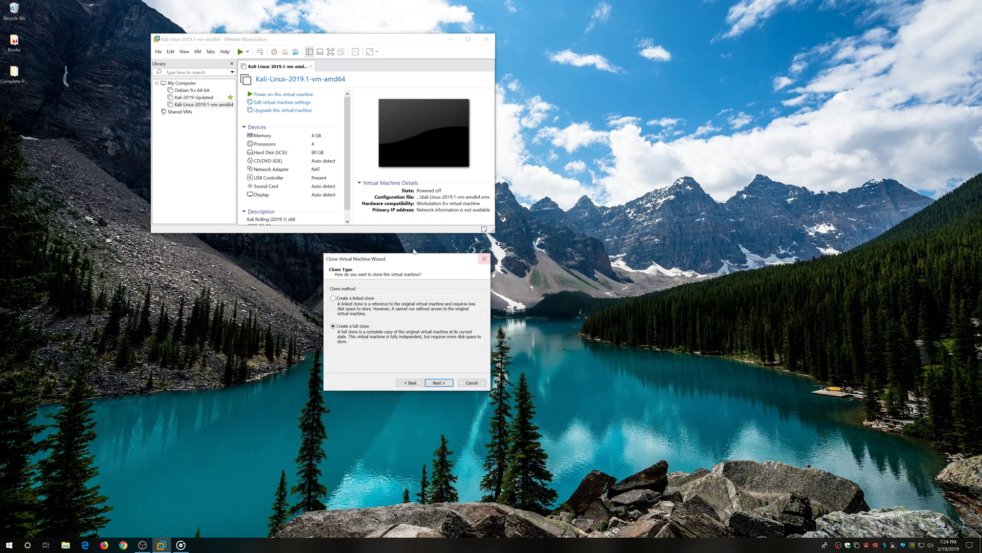
{"action": "left_click", "coordinate": [439, 382]}
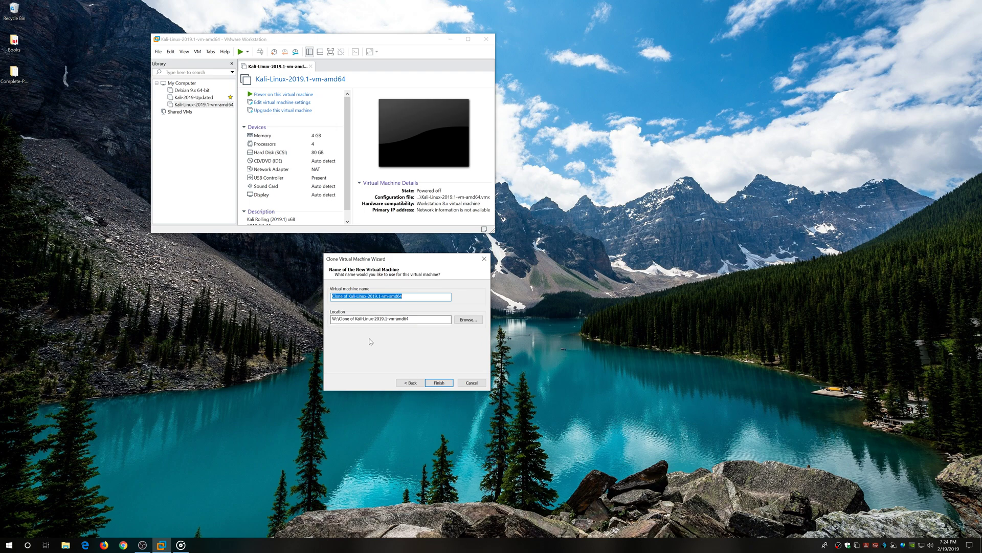
{"action": "left_click", "coordinate": [441, 382]}
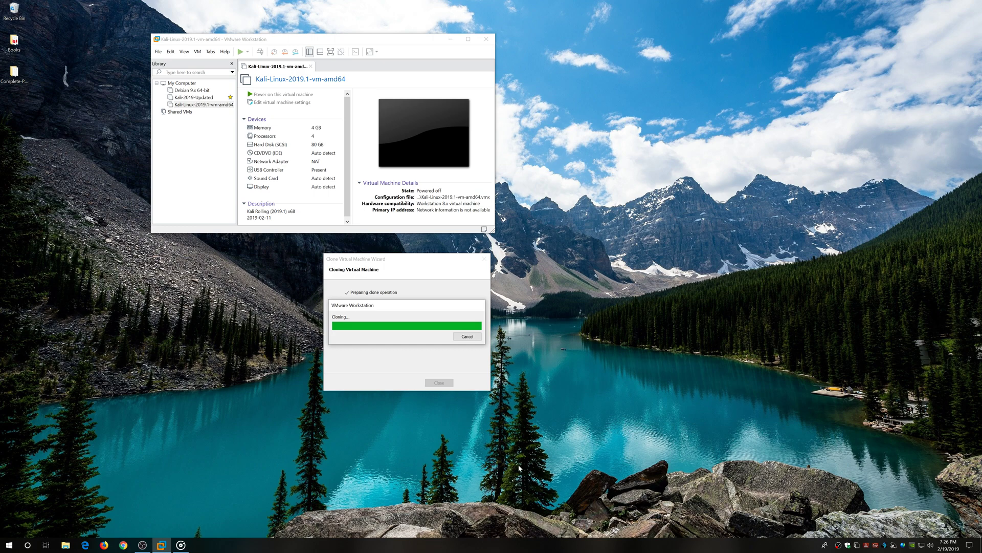
View Ethernet, VMnet1 and VMnet8 adapters in Task Manager's Performance tab, then close the clone wizard and original tab.
{"action": "right_click", "coordinate": [799, 545]}
{"action": "left_click", "coordinate": [822, 512]}
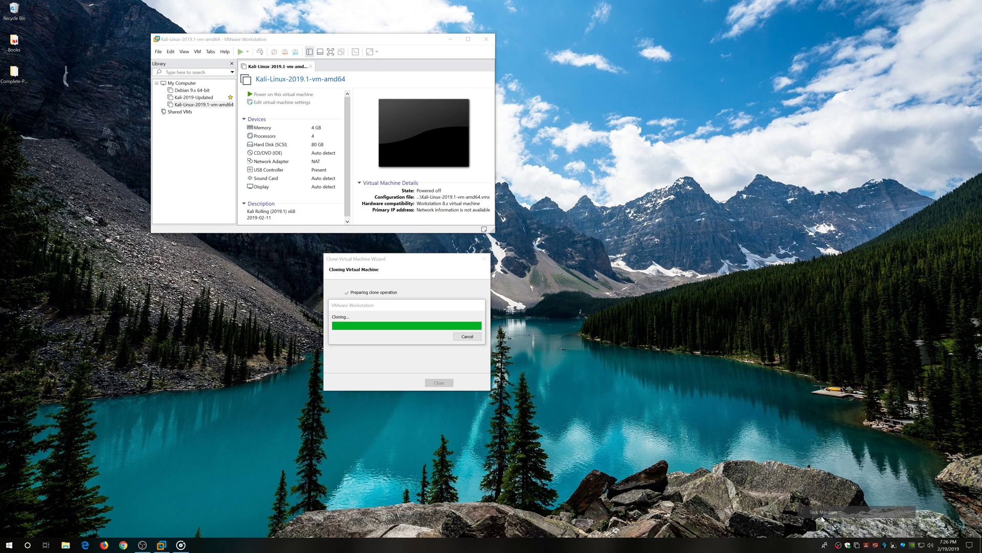
{"action": "left_click", "coordinate": [696, 275]}
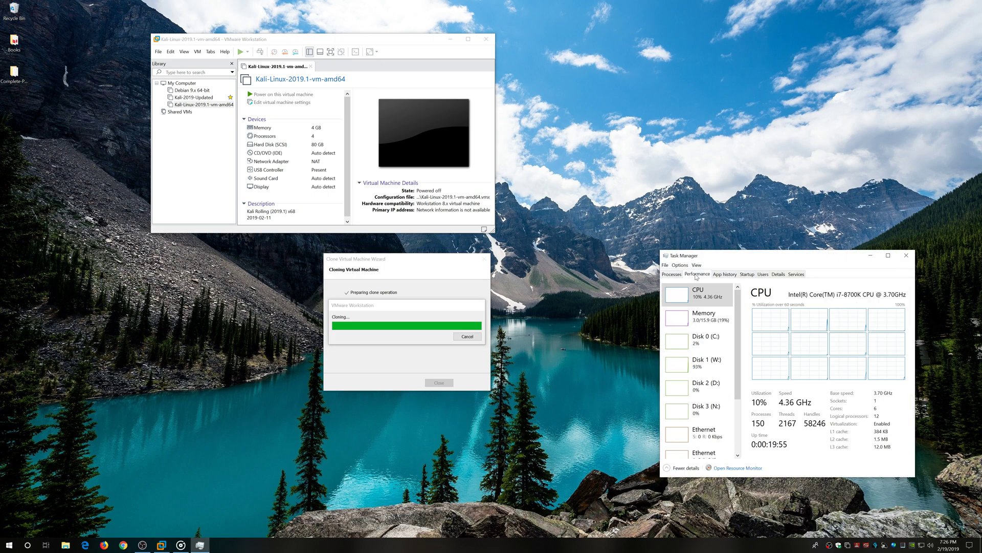
{"action": "scroll", "coordinate": [739, 358], "scroll_direction": "down", "scroll_amount": 3}
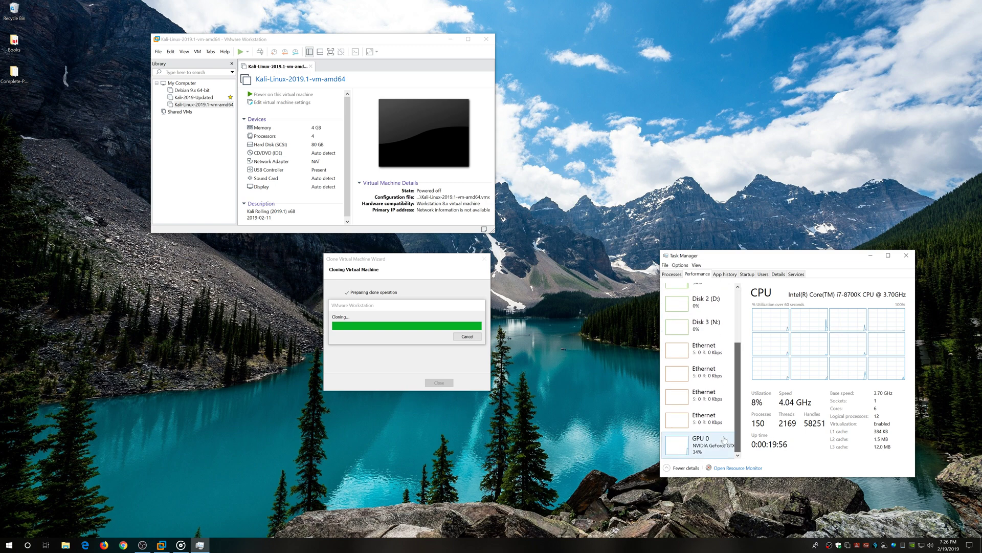
{"action": "left_click", "coordinate": [705, 355]}
{"action": "left_click", "coordinate": [714, 377]}
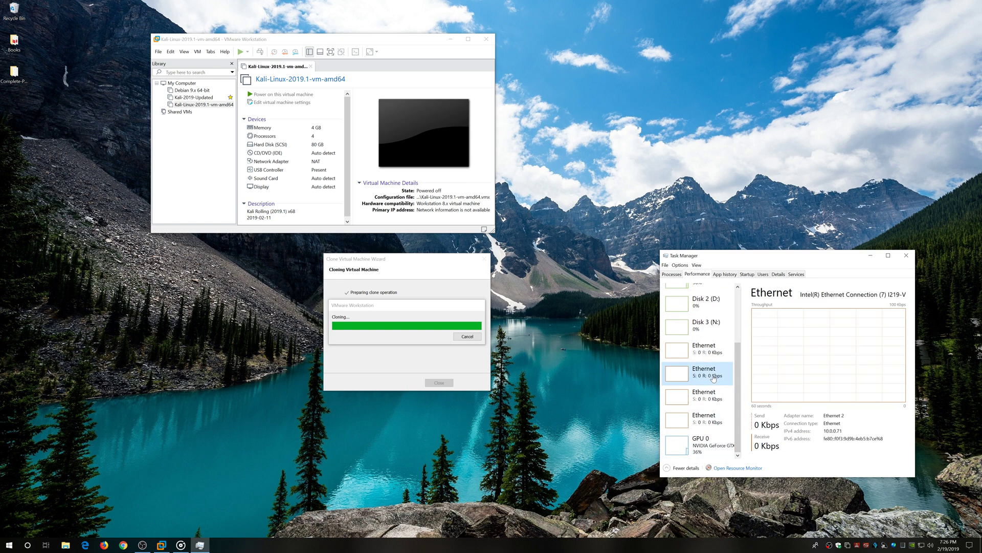
{"action": "left_click", "coordinate": [717, 400]}
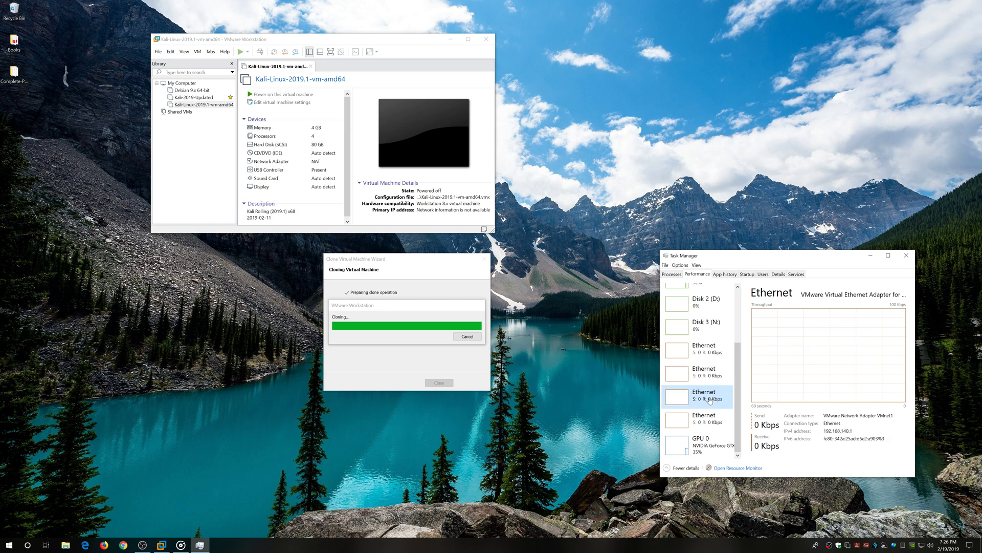
{"action": "left_click", "coordinate": [718, 421]}
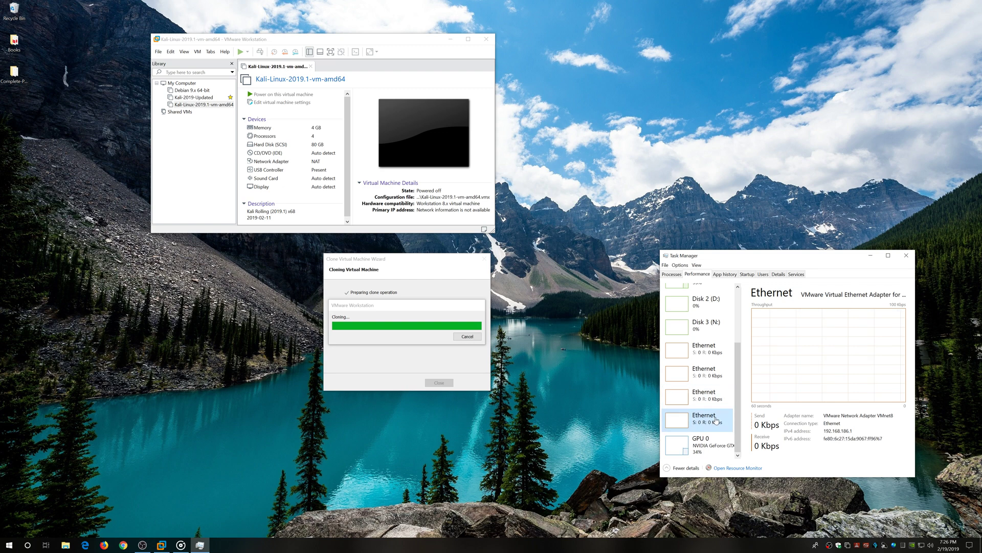
{"action": "left_click", "coordinate": [716, 400]}
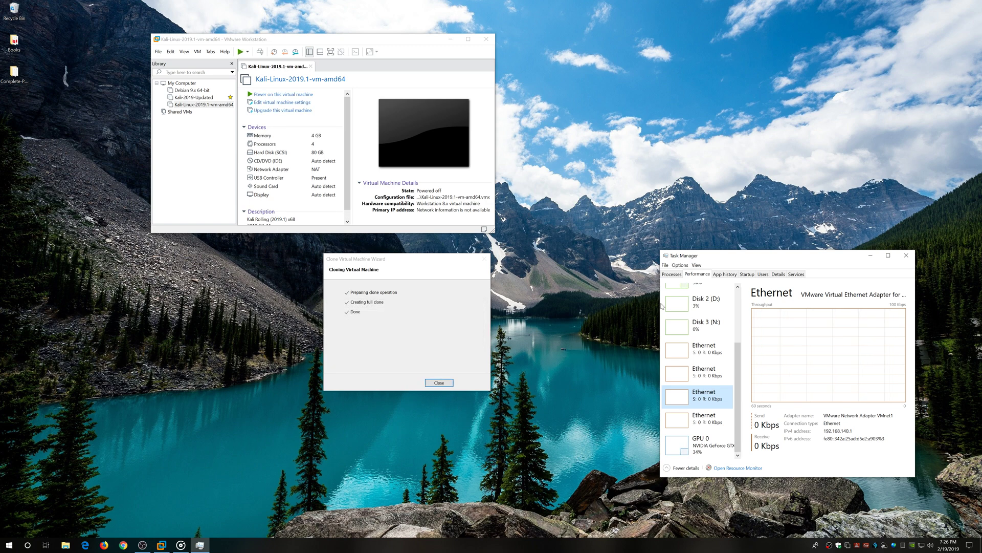
{"action": "left_click", "coordinate": [439, 383]}
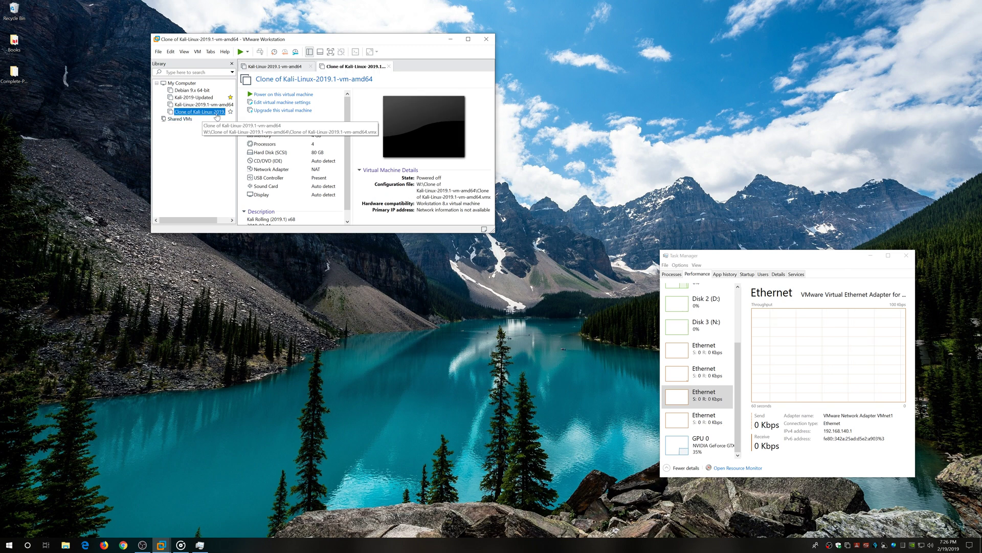
{"action": "left_click", "coordinate": [311, 66]}
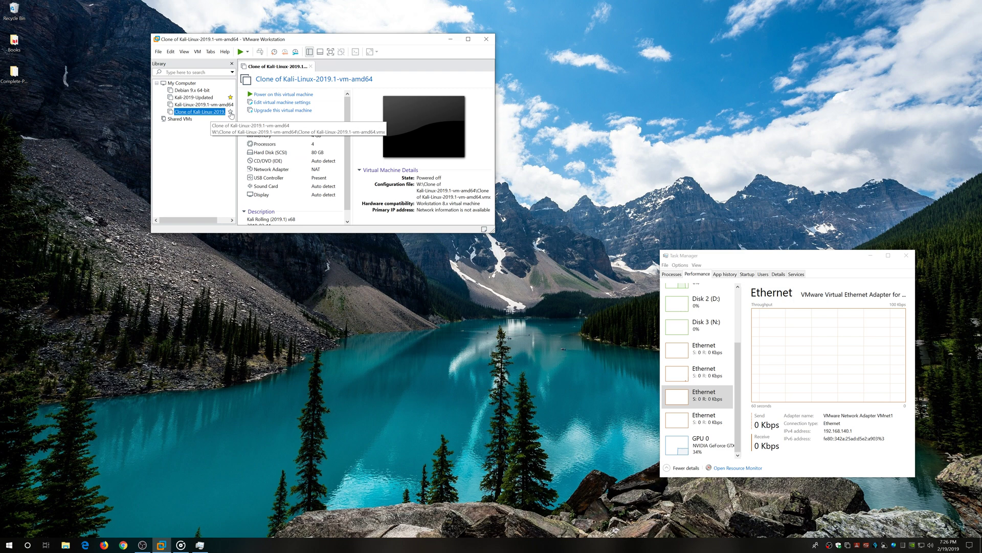
Power on the cloned Kali VM while Task Manager shows the CPU graphs.
{"action": "left_click", "coordinate": [298, 95]}
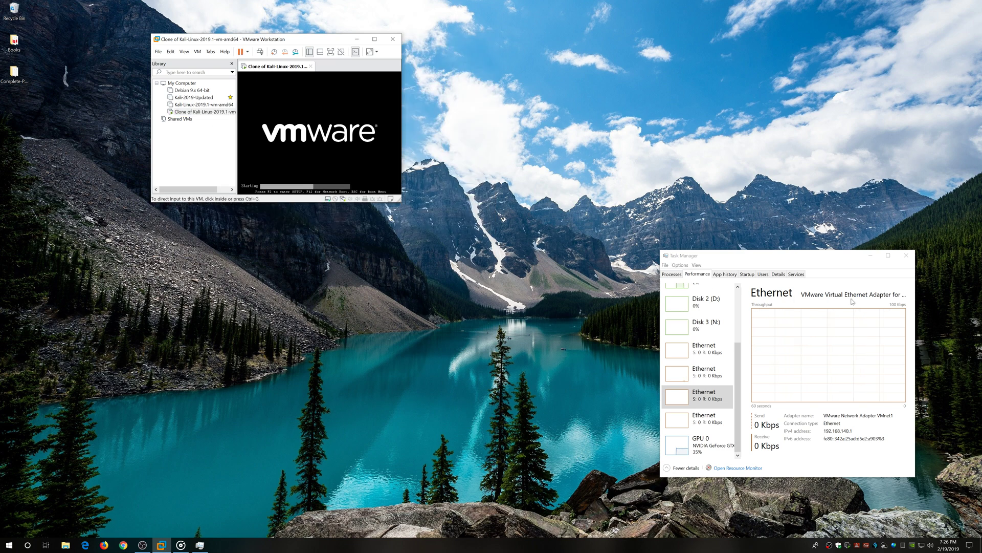
{"action": "left_click", "coordinate": [738, 371]}
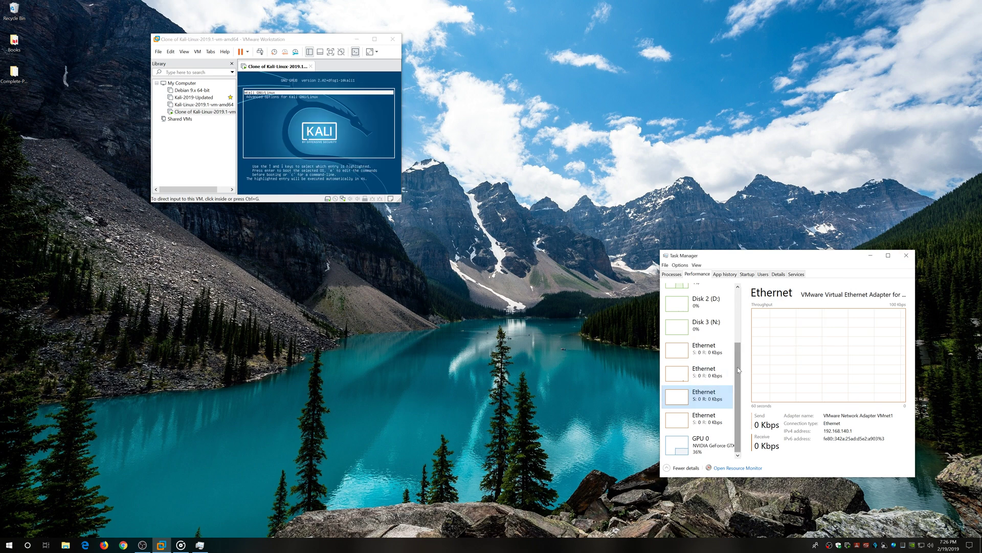
{"action": "left_click_drag", "start_coordinate": [738, 371], "coordinate": [738, 317]}
{"action": "left_click", "coordinate": [699, 293]}
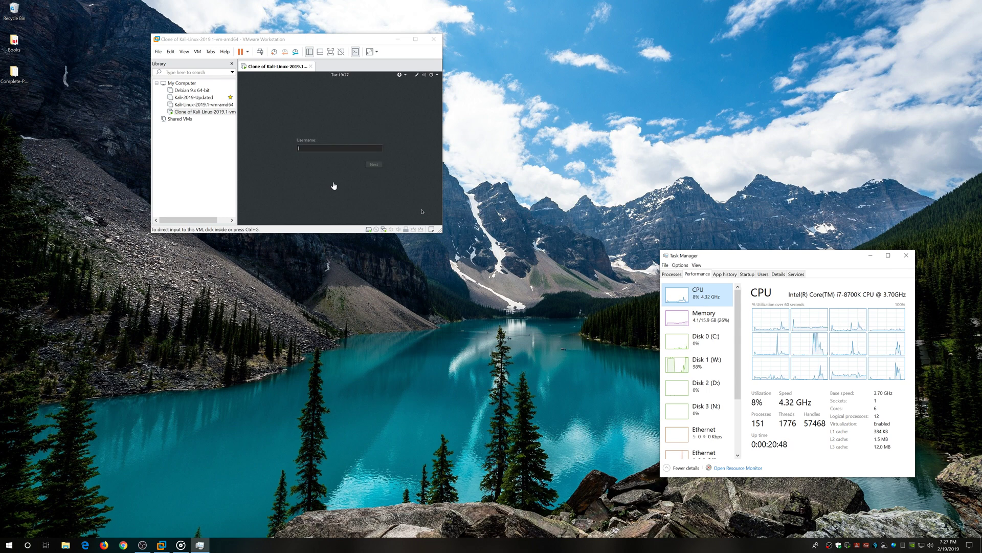
Log into the clone's Kali desktop as root with the account password.
{"action": "left_click", "coordinate": [328, 148]}
{"action": "type", "text": "root"}
{"action": "key", "text": "Return"}
{"action": "type", "text": "toor"}
{"action": "key", "text": "Return"}
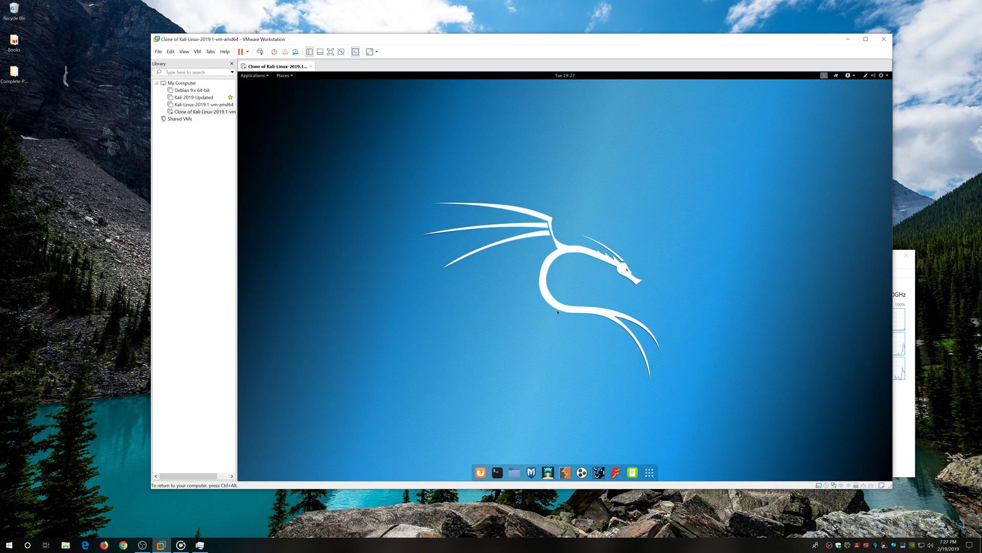
Open and close the Files window and the application grid in the Kali clone.
{"action": "left_click", "coordinate": [514, 472]}
{"action": "left_click", "coordinate": [561, 117]}
{"action": "left_click", "coordinate": [650, 473]}
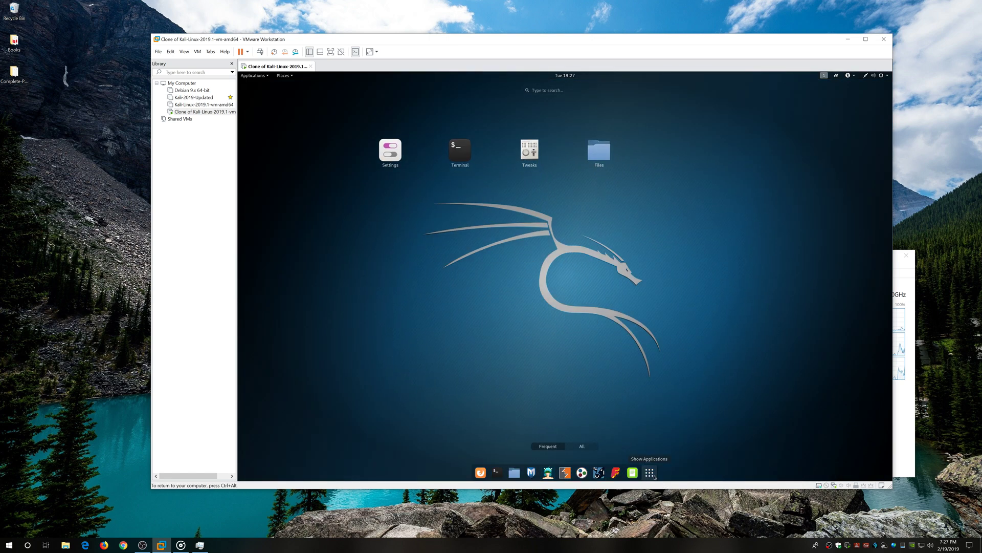
{"action": "left_click", "coordinate": [651, 322]}
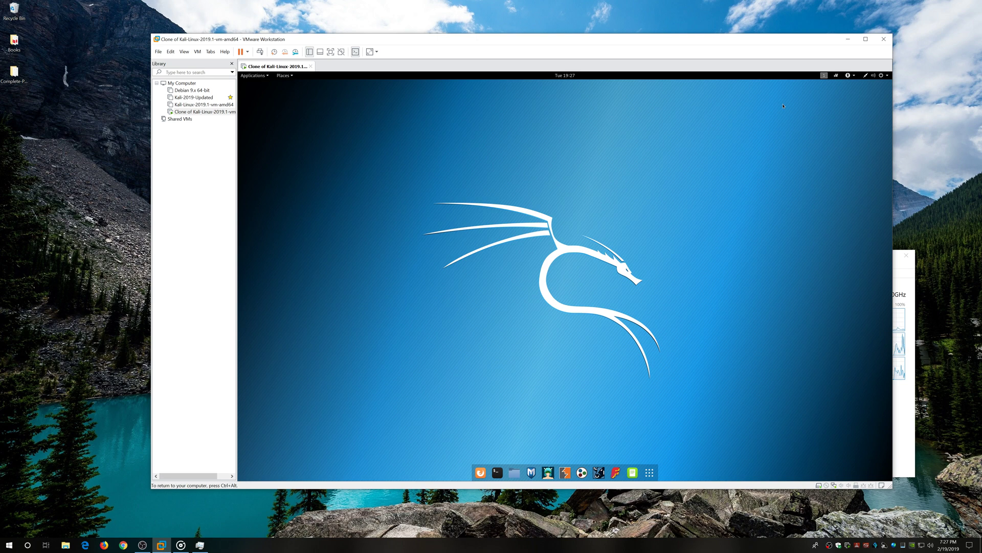
Power off the Kali clone through the top-right system menu's Power Off.
{"action": "left_click", "coordinate": [888, 76]}
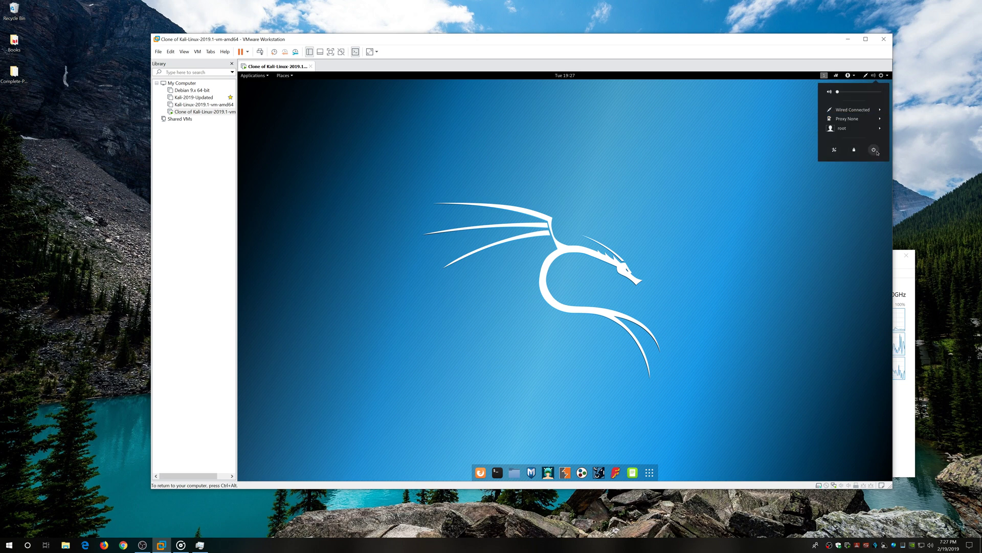
{"action": "left_click", "coordinate": [870, 183]}
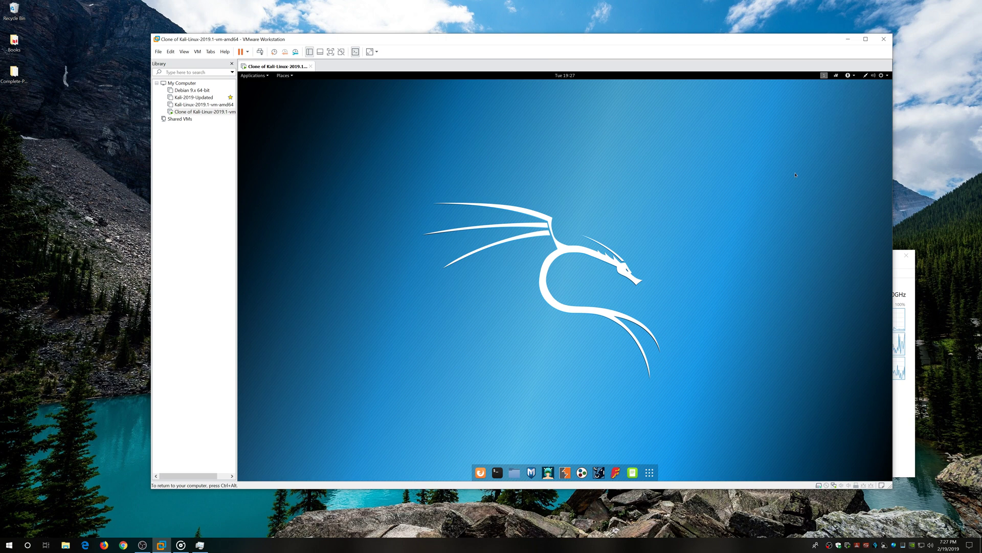
{"action": "left_click", "coordinate": [887, 75]}
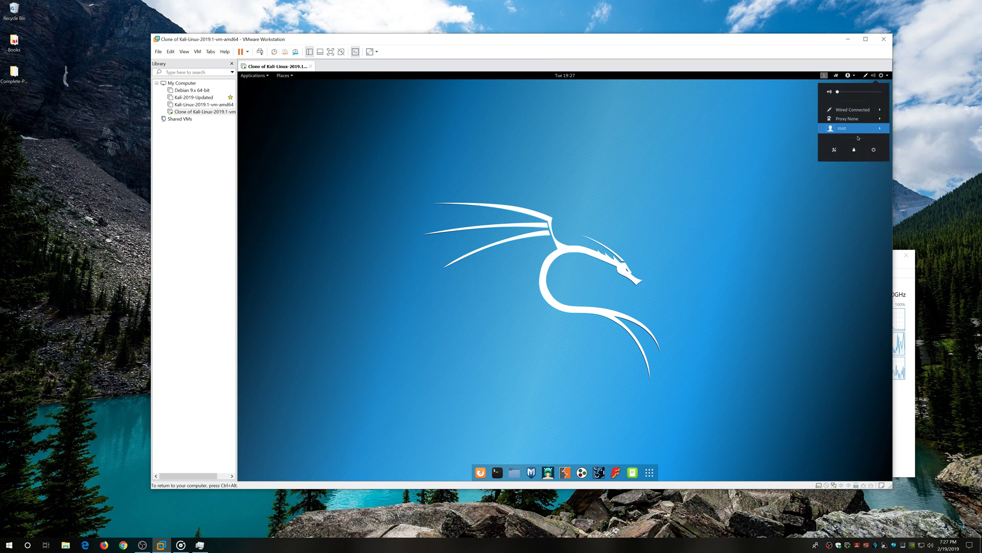
{"action": "left_click", "coordinate": [874, 150]}
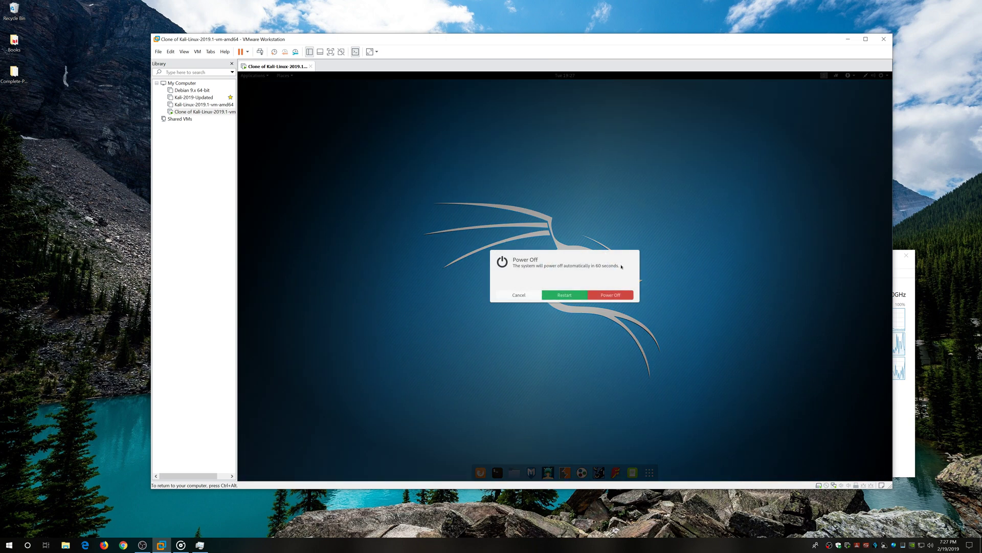
{"action": "left_click", "coordinate": [611, 295]}
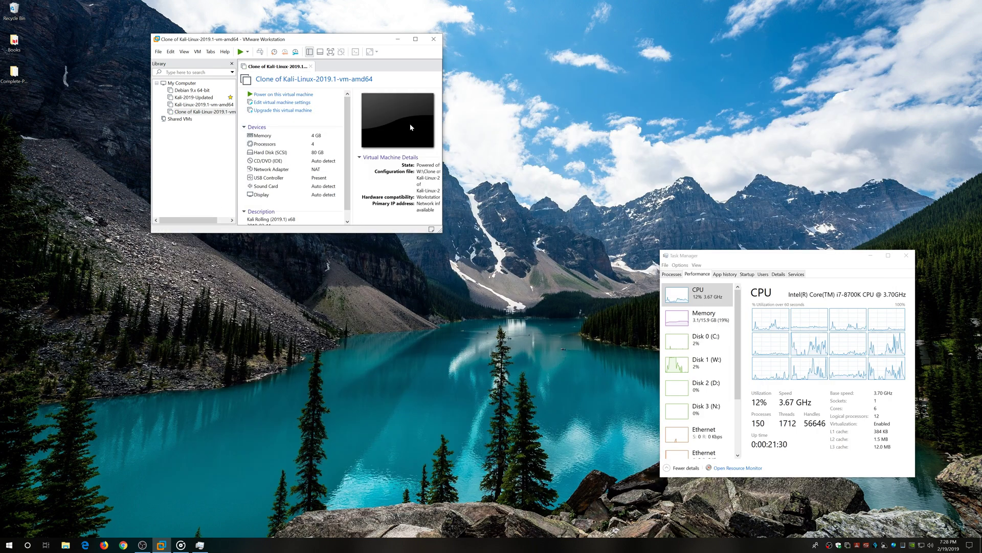
Delete the Kali clone via Manage > Delete from Disk, then open File Explorer.
{"action": "left_click_drag", "start_coordinate": [443, 122], "coordinate": [525, 123]}
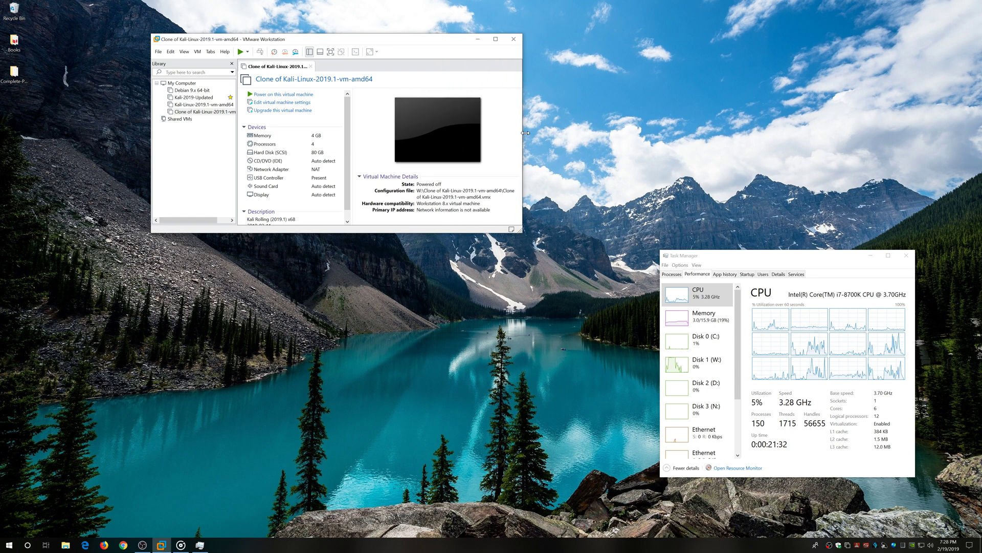
{"action": "right_click", "coordinate": [207, 114]}
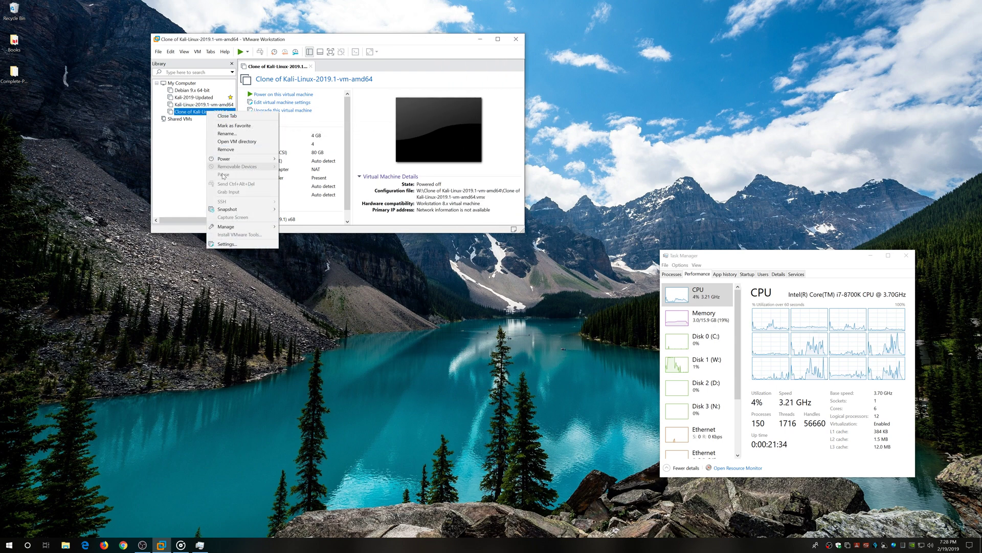
{"action": "mouse_move", "coordinate": [259, 229]}
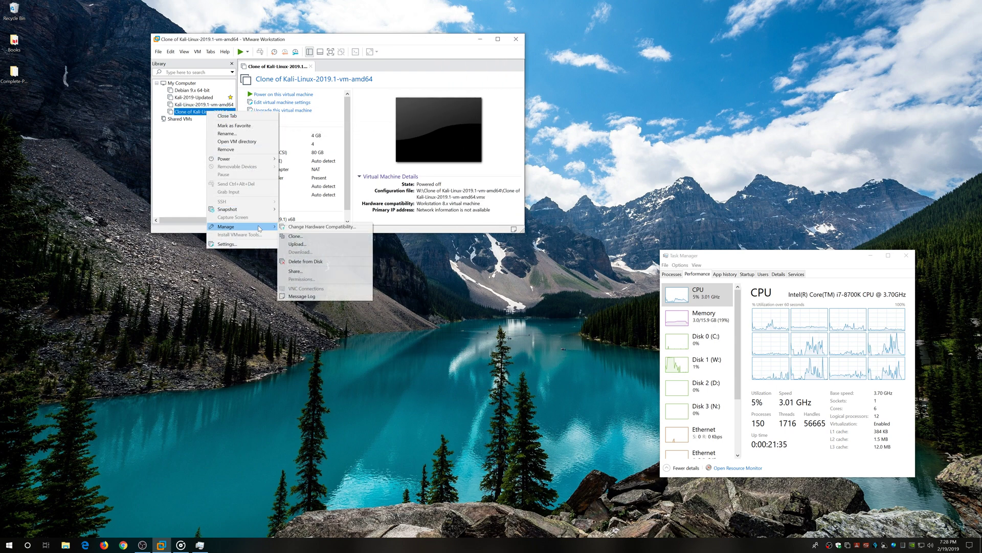
{"action": "left_click", "coordinate": [306, 262]}
{"action": "left_click", "coordinate": [357, 156]}
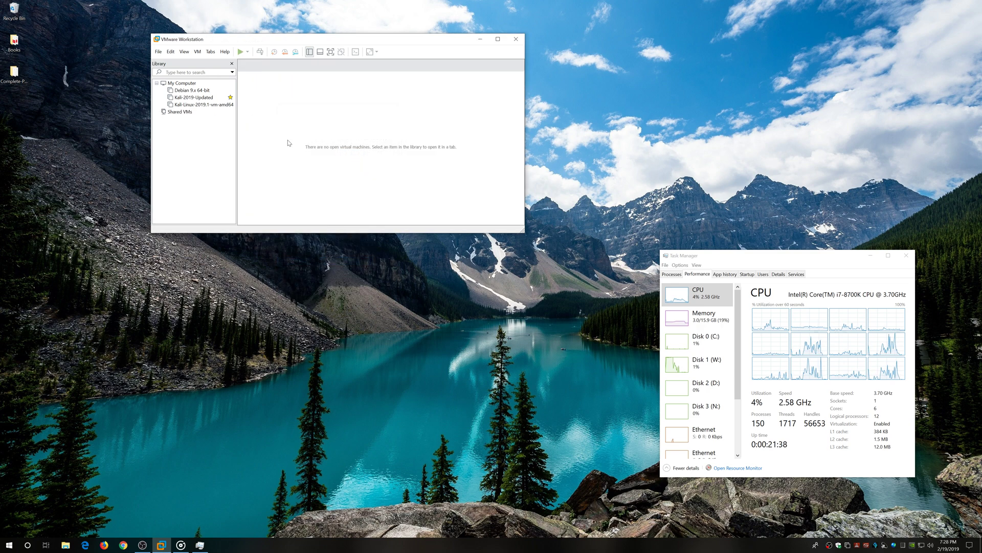
{"action": "left_click", "coordinate": [66, 544]}
Navigate from This PC to the W: drive, reopening File Explorer once.
{"action": "left_click", "coordinate": [312, 389]}
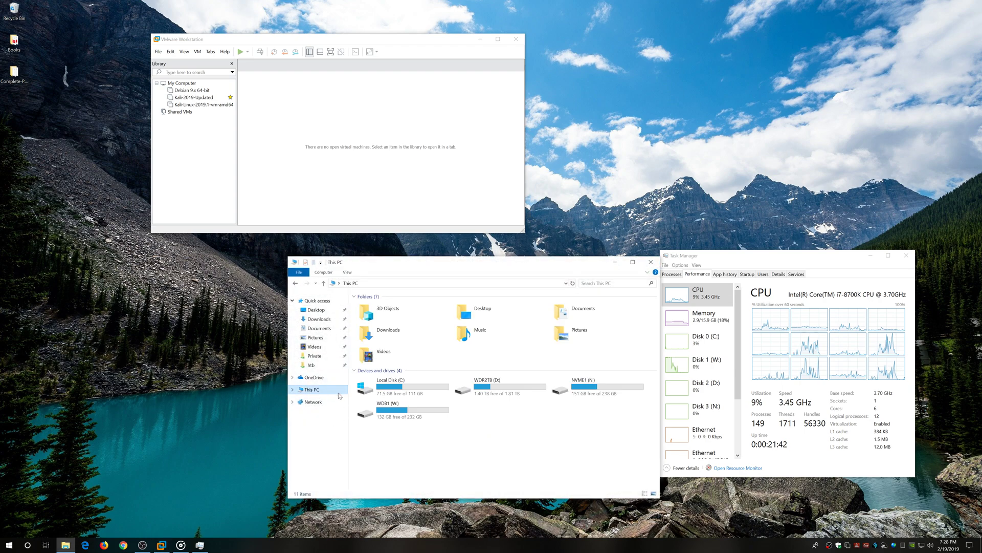
{"action": "double_click", "coordinate": [413, 412]}
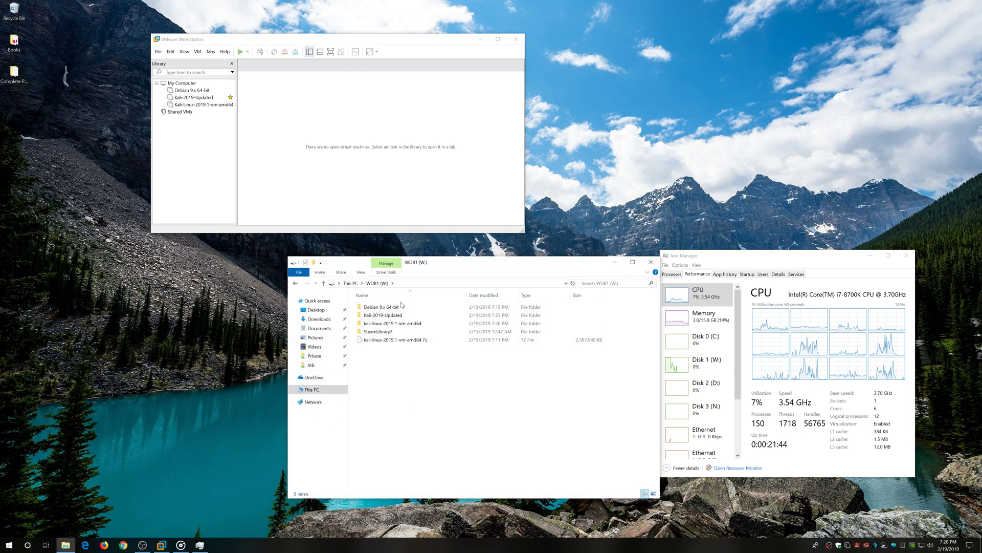
{"action": "left_click", "coordinate": [650, 262]}
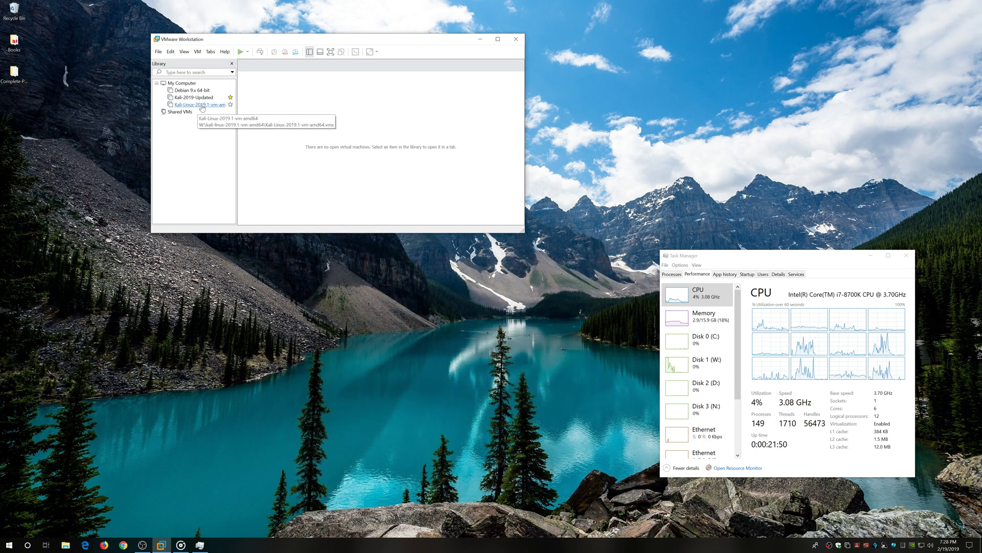
{"action": "left_click", "coordinate": [65, 544]}
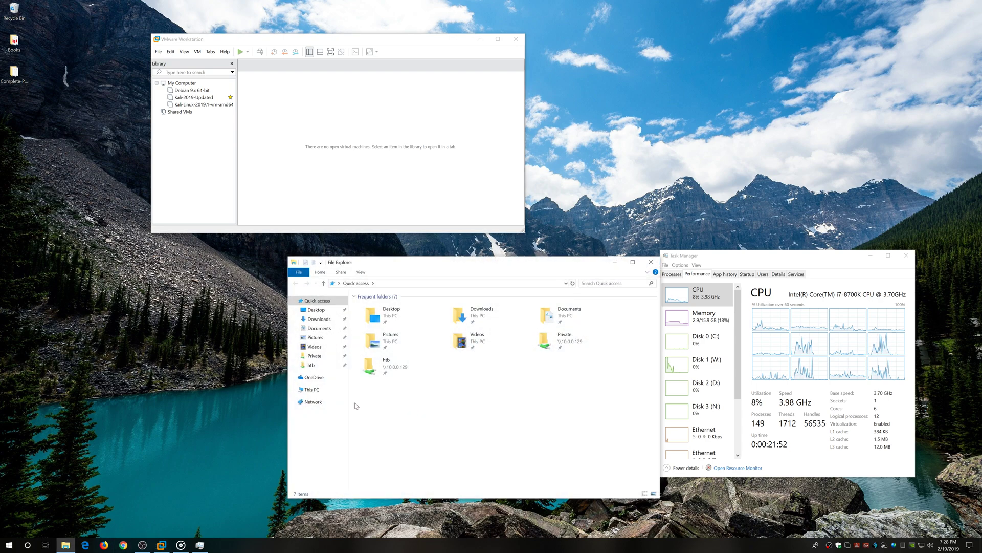
{"action": "left_click", "coordinate": [311, 389]}
{"action": "double_click", "coordinate": [410, 413]}
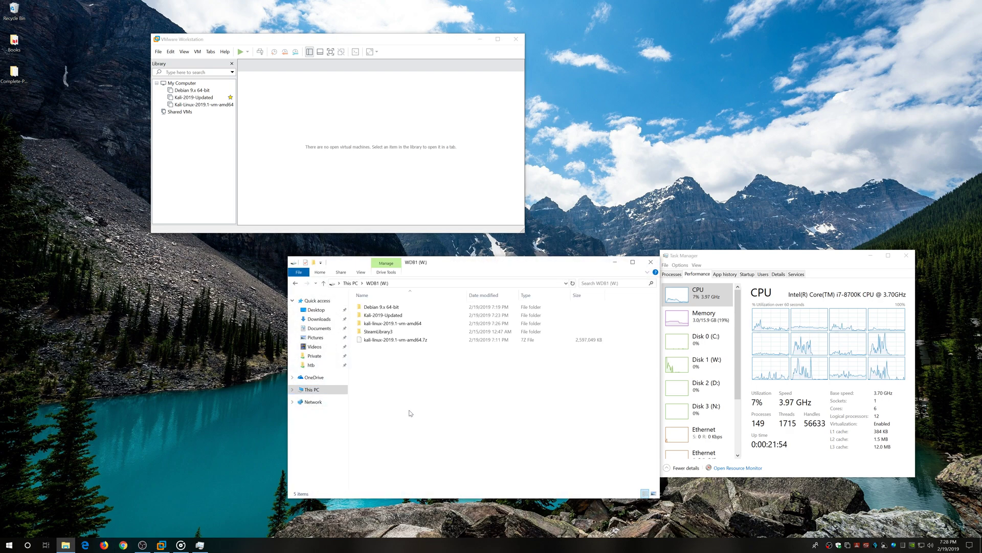
Inspect the kali-linux-2019.1-vm-amd64 and Kali-2019-Updated folders, returning to the W: drive root.
{"action": "double_click", "coordinate": [401, 323]}
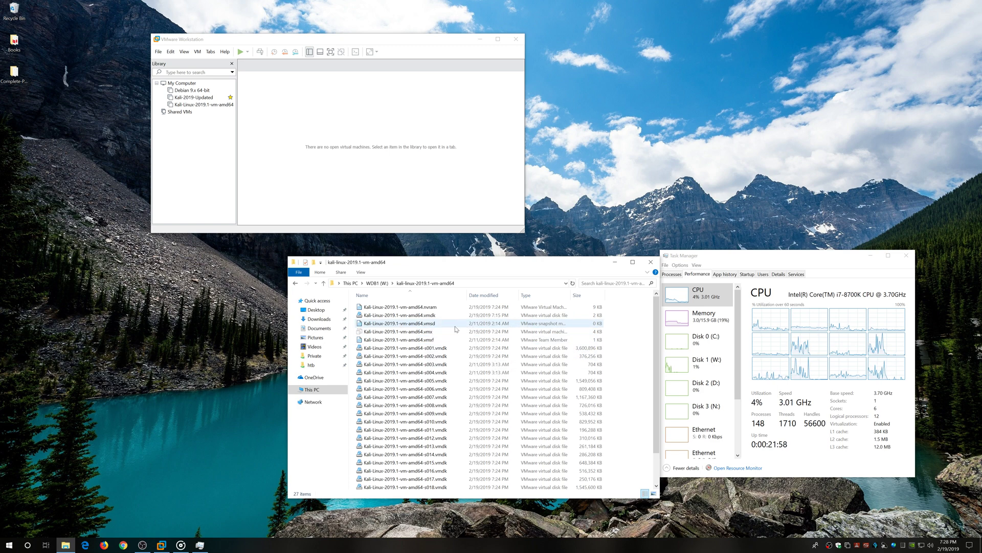
{"action": "scroll", "coordinate": [457, 330], "scroll_direction": "down", "scroll_amount": 2}
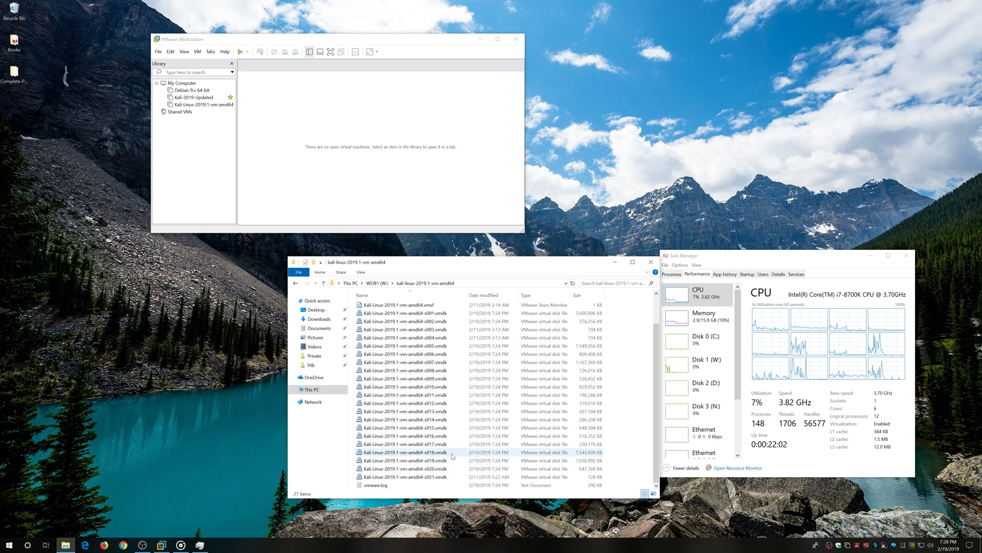
{"action": "left_click", "coordinate": [377, 283]}
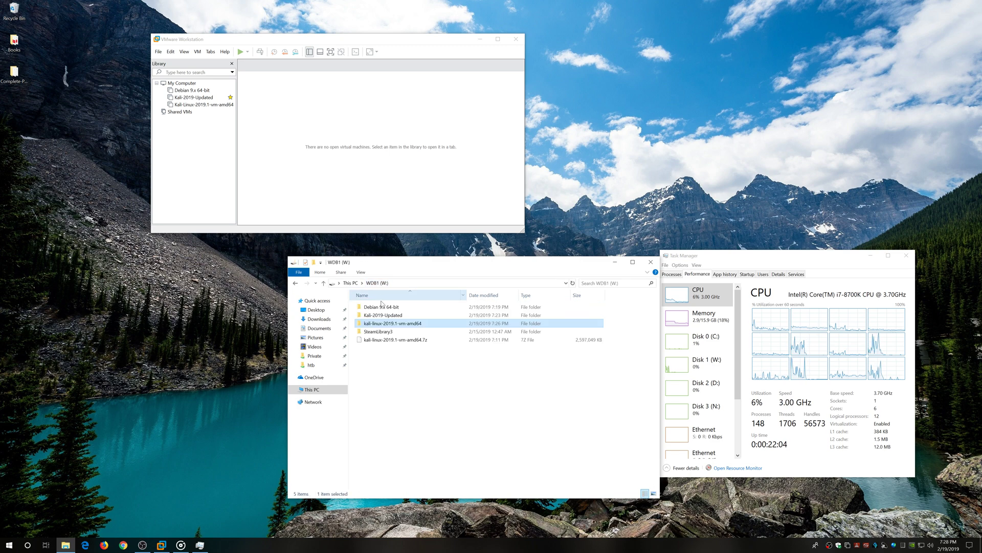
{"action": "double_click", "coordinate": [392, 314]}
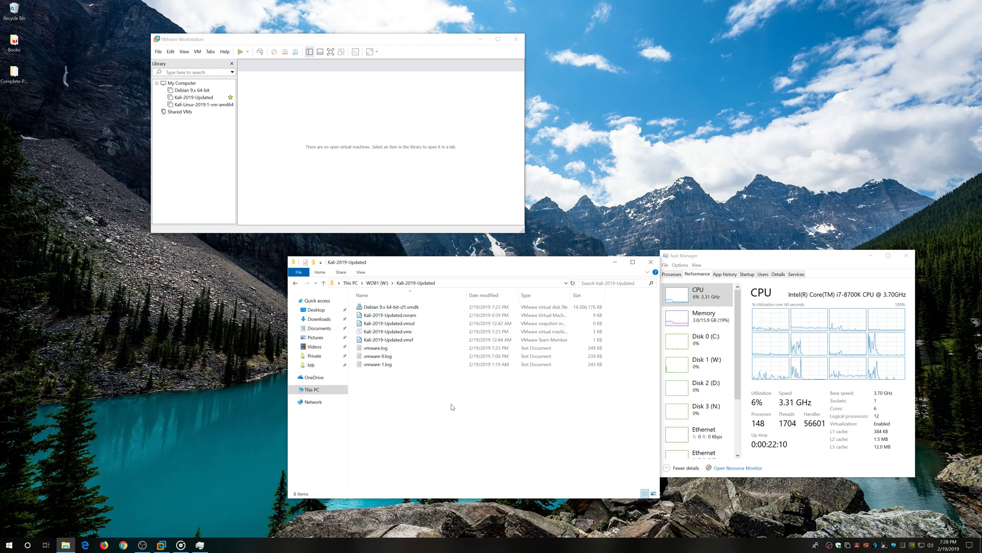
{"action": "left_click", "coordinate": [375, 284]}
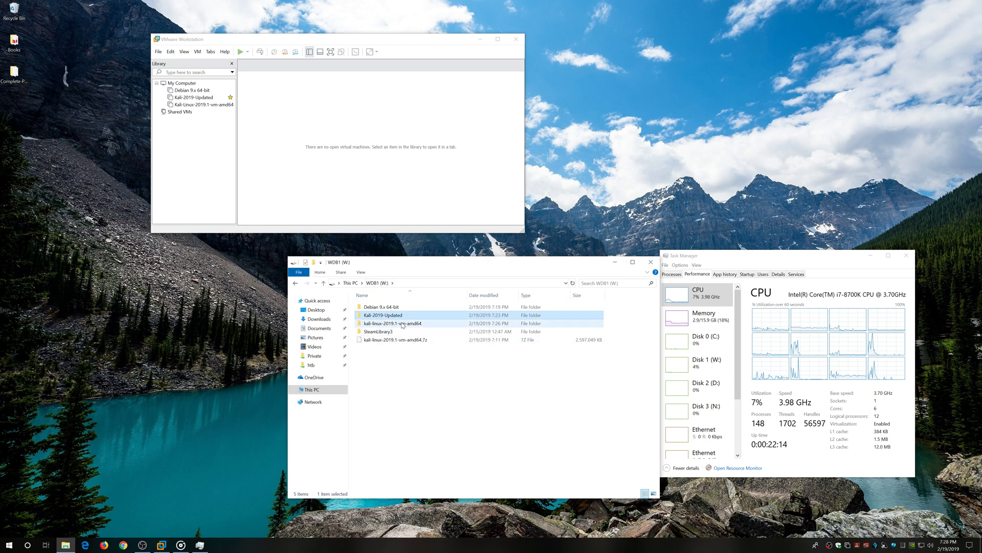
Close the File Explorer and Task Manager windows.
{"action": "left_click", "coordinate": [649, 262]}
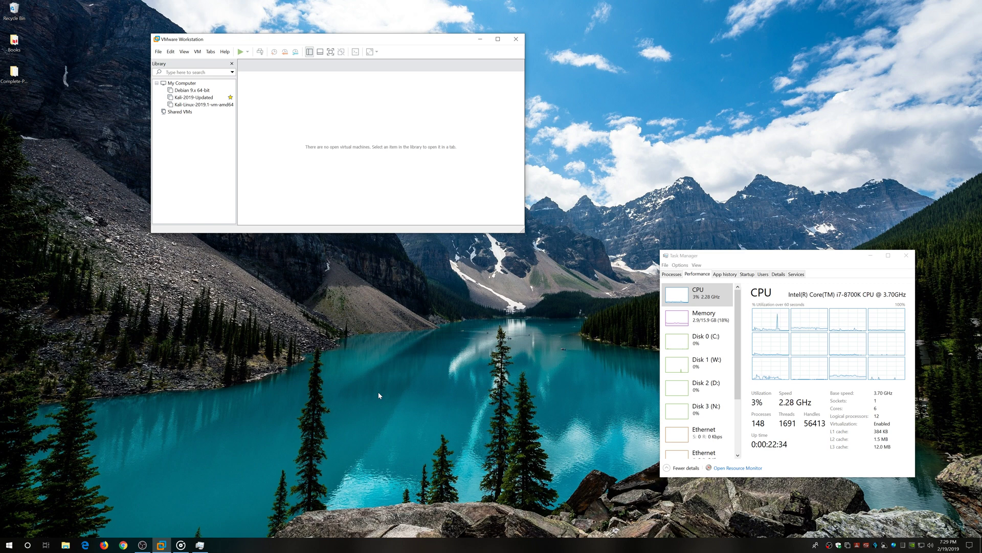
{"action": "left_click", "coordinate": [907, 256]}
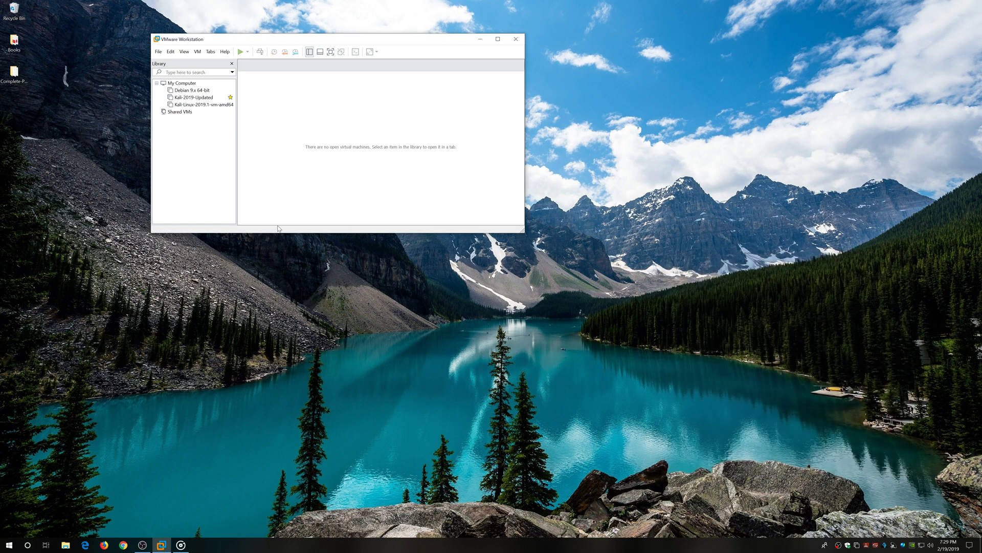
Bring OBS Studio to the front, move its window lower, and close VMware Workstation.
{"action": "left_click", "coordinate": [142, 544]}
{"action": "left_click_drag", "start_coordinate": [435, 197], "coordinate": [457, 259]}
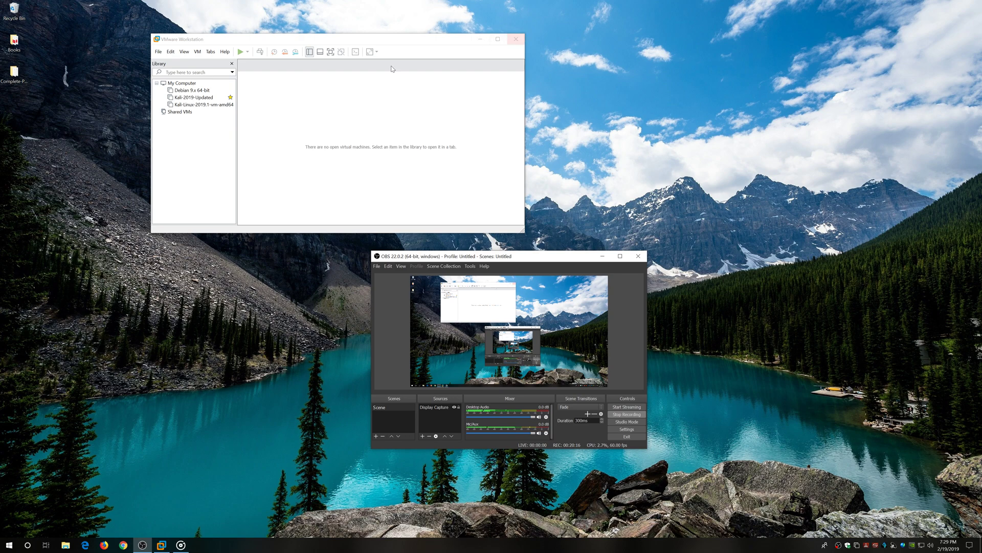
{"action": "left_click", "coordinate": [521, 41]}
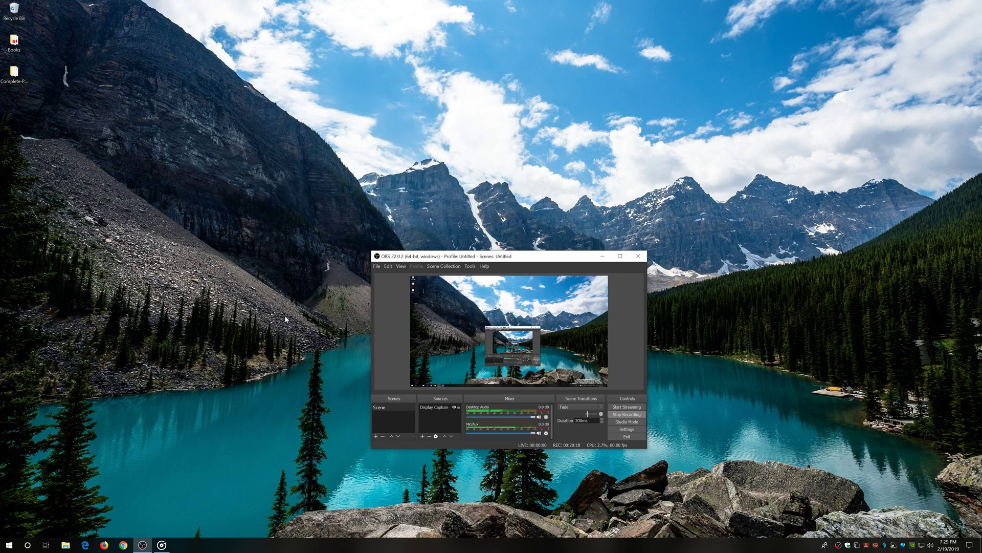